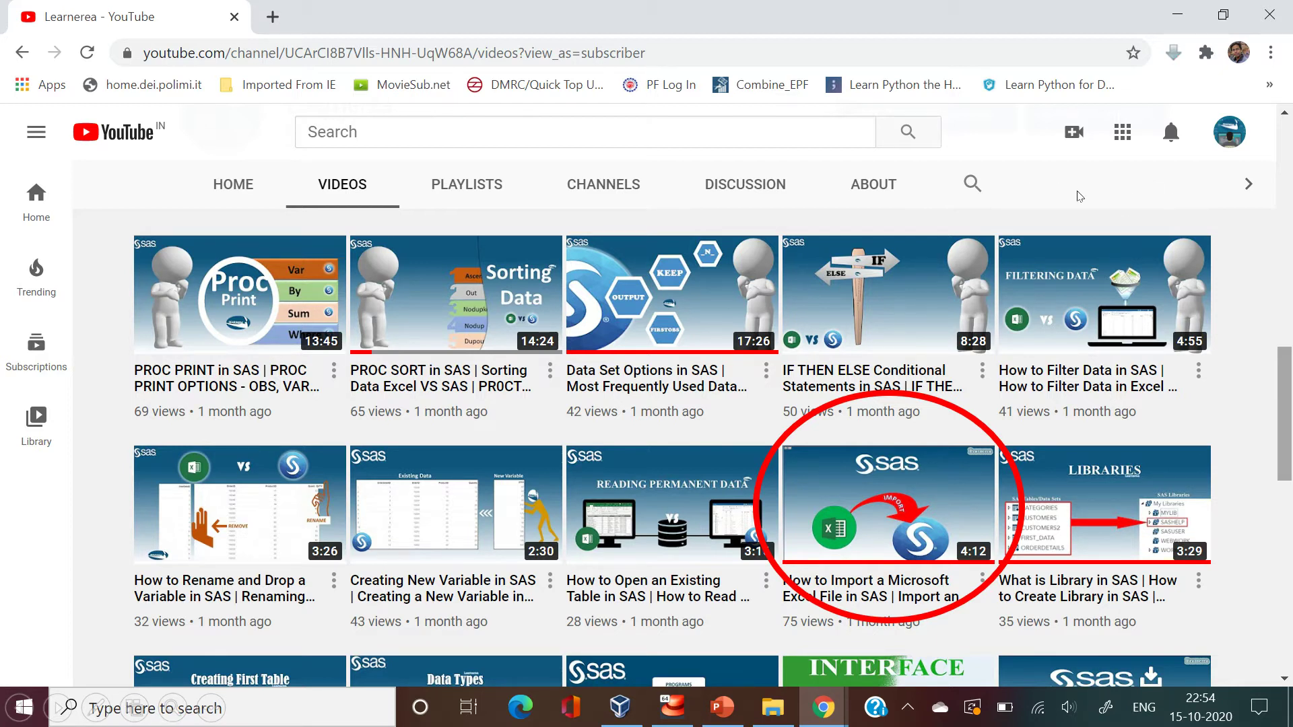
Step: Switch from the YouTube channel page to the SAS Studio window
key("alt+Tab")
key("alt+Tab")
key("alt+Tab")
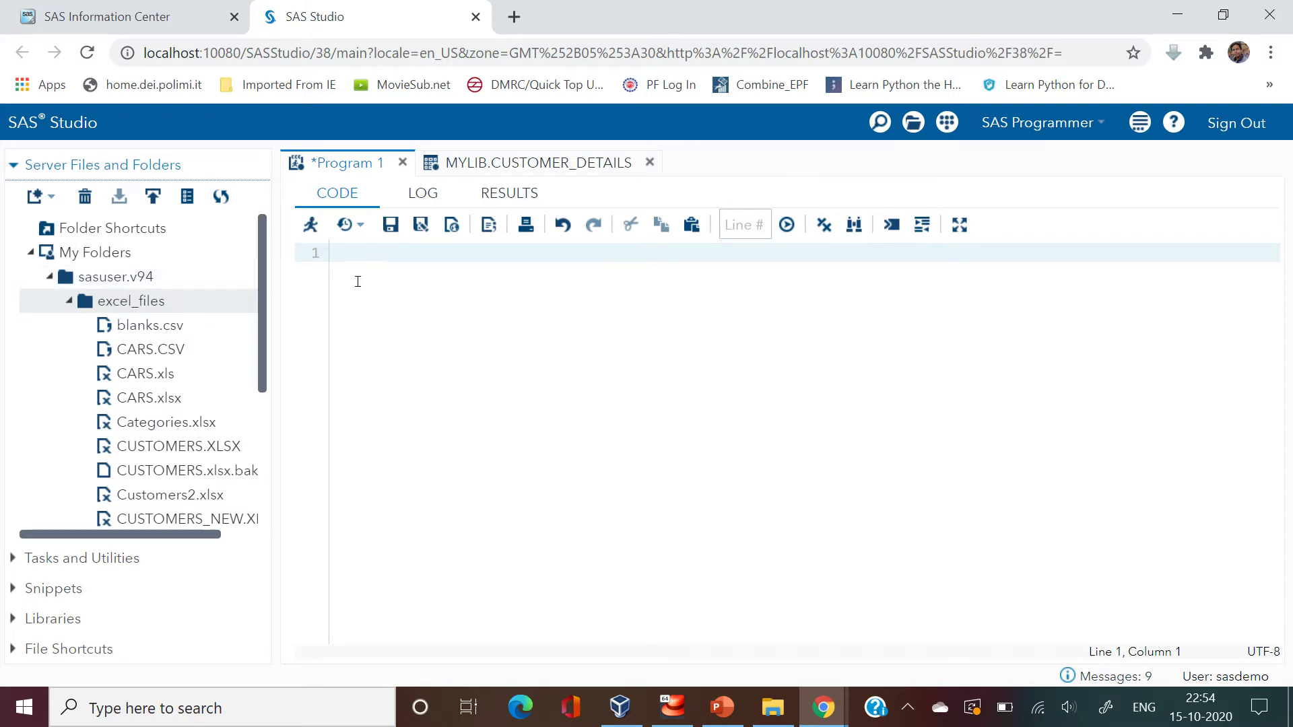
Step: Focus the empty SAS program, then bring up the excel_files File Explorer window
left_click(384, 262)
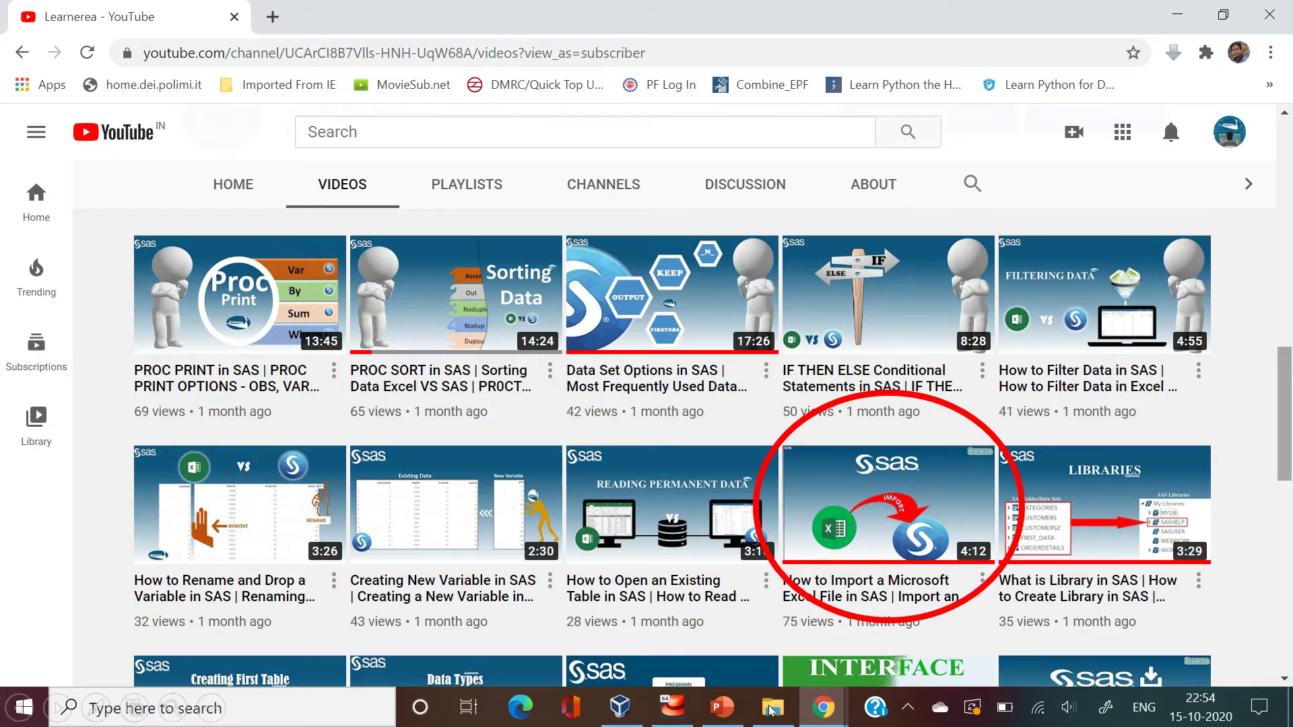
key("alt+Tab")
Step: Browse from sasuser.v94 into the excel_files folder, then return to SAS Studio
key("Tab")
key("Tab")
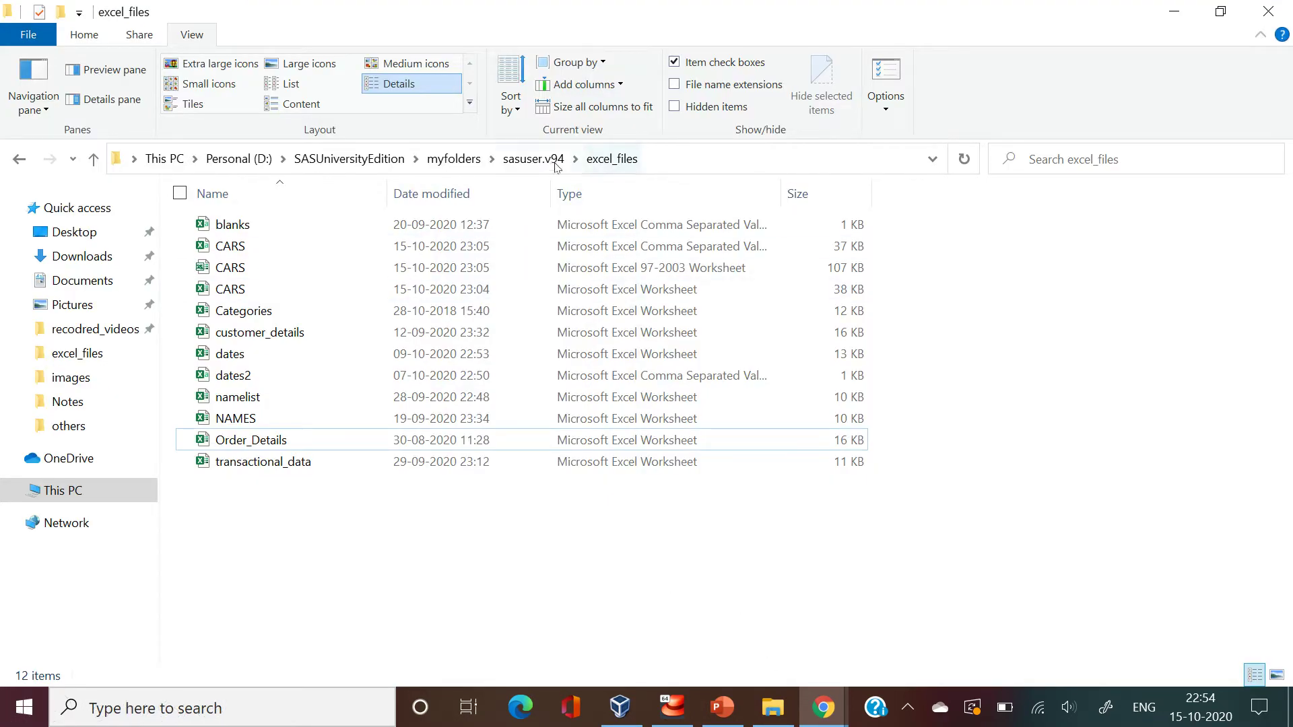
left_click(538, 161)
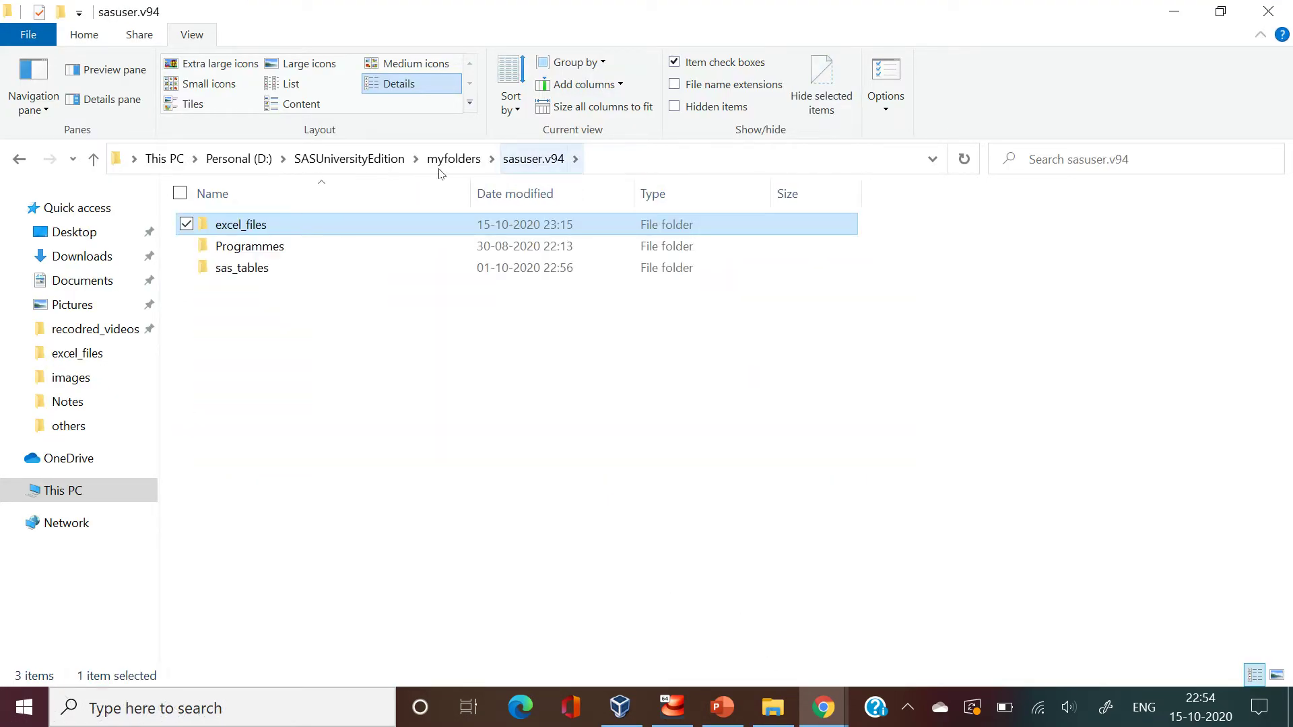
double_click(344, 224)
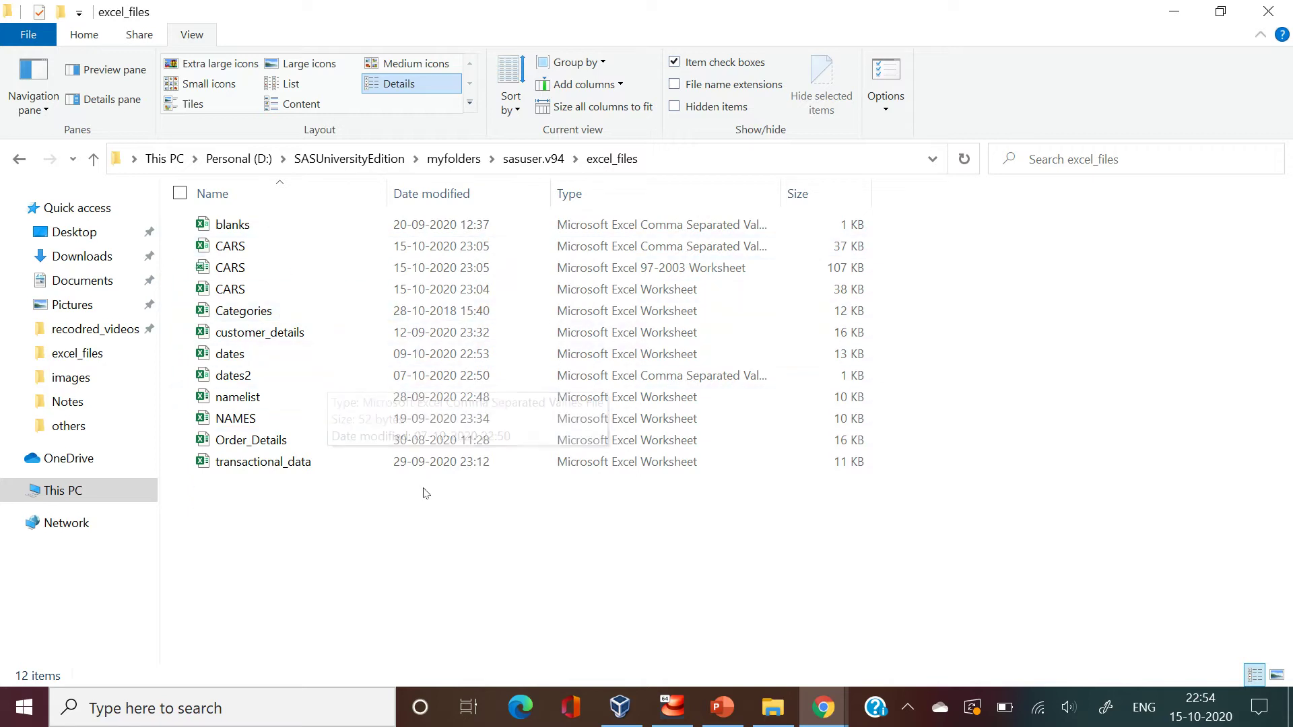
key("alt+Tab")
key("alt+Tab")
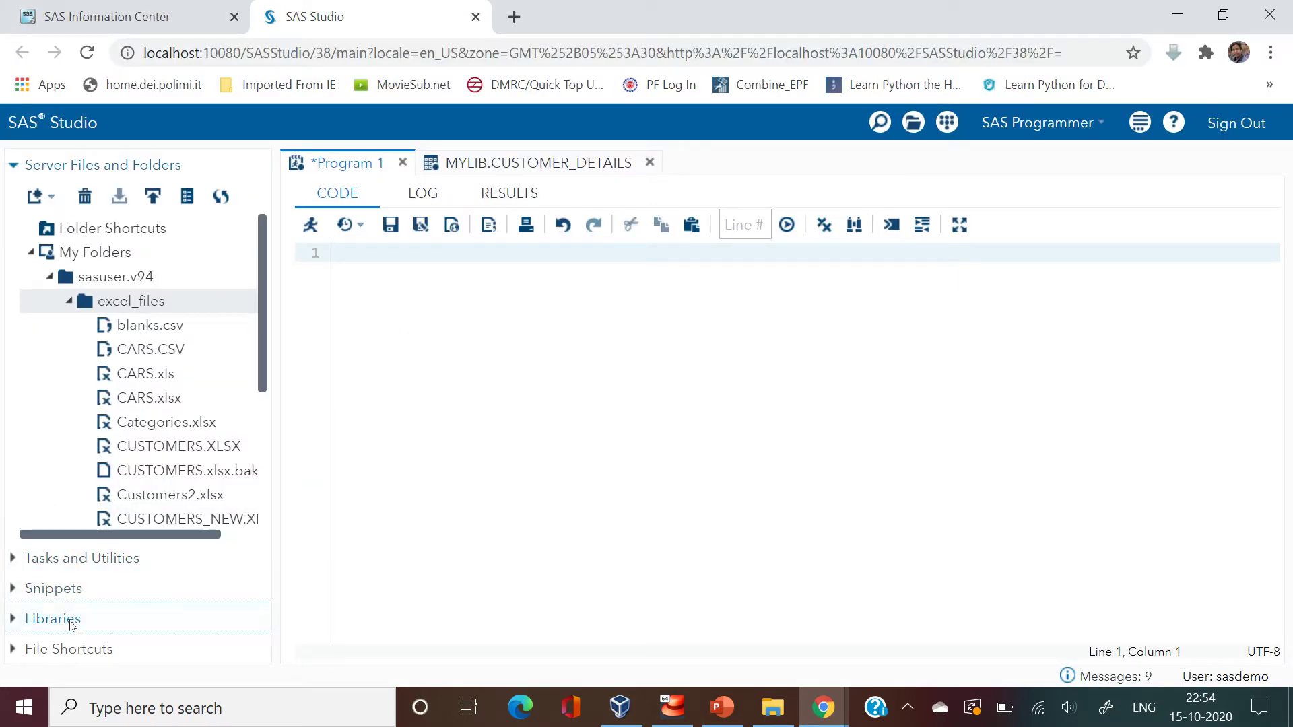
Step: Expand My Libraries and write PROC EXPORT DATA=MYLIB.CUSTOMER_DETAILS in the program
left_click(53, 618)
left_click(31, 320)
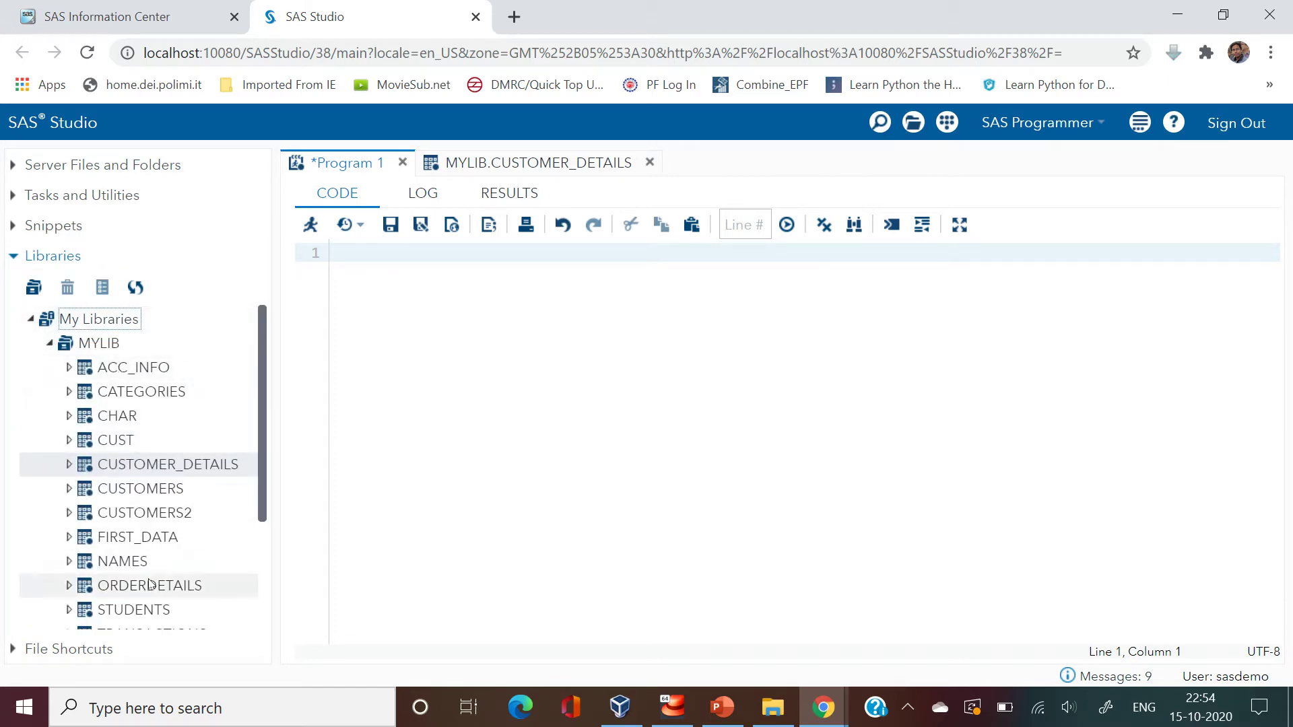
left_click_drag(262, 452, 260, 493)
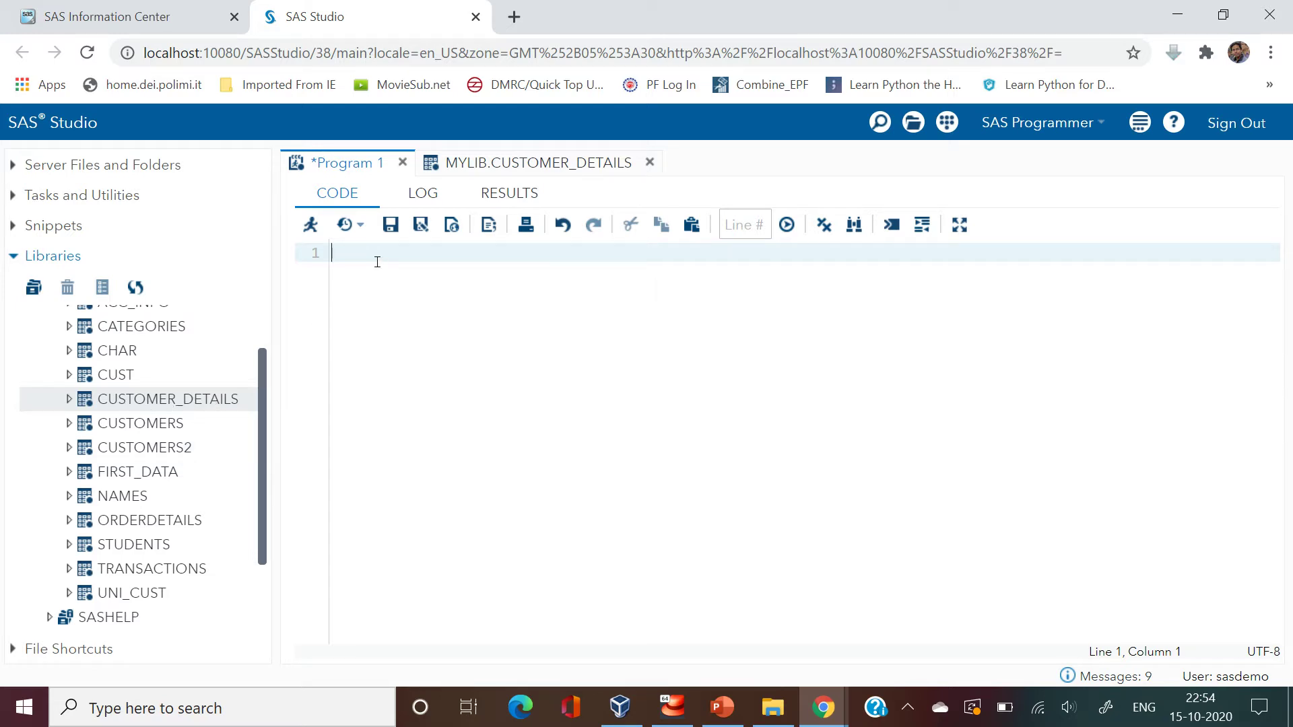
type("EXPO")
type("RT")
key("shift+Home")
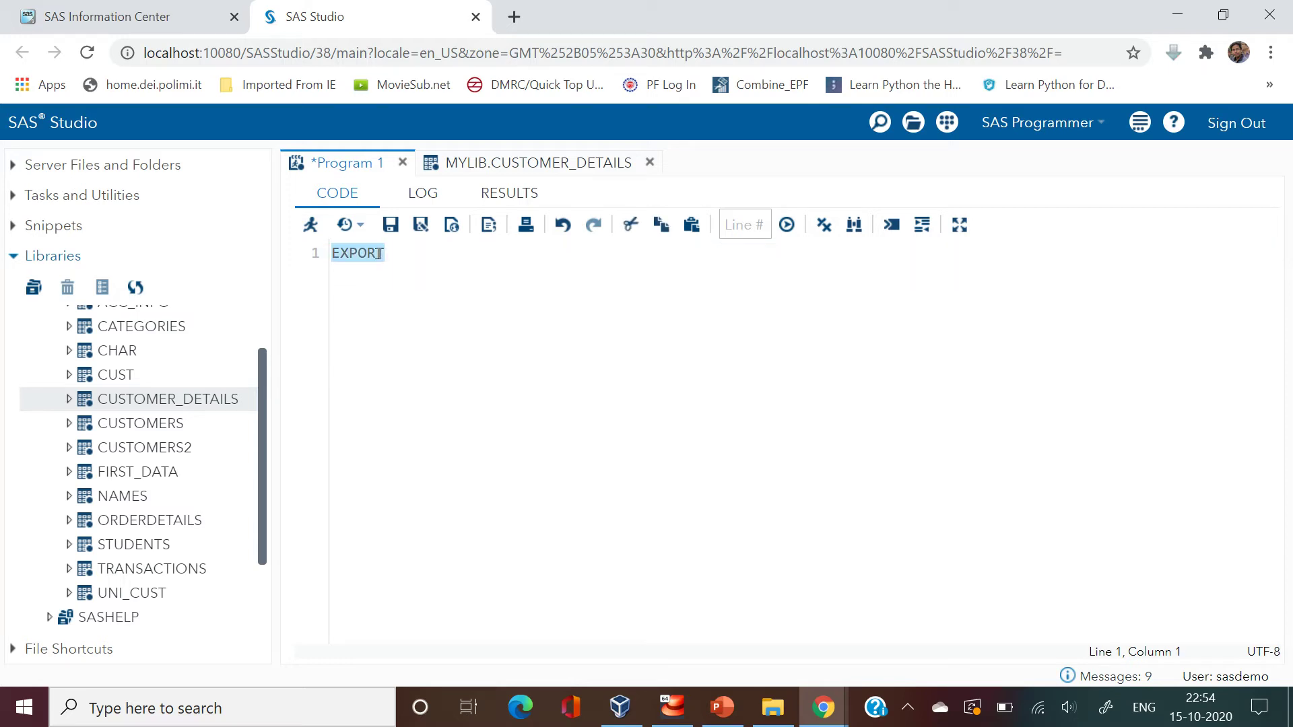
type("PROC ")
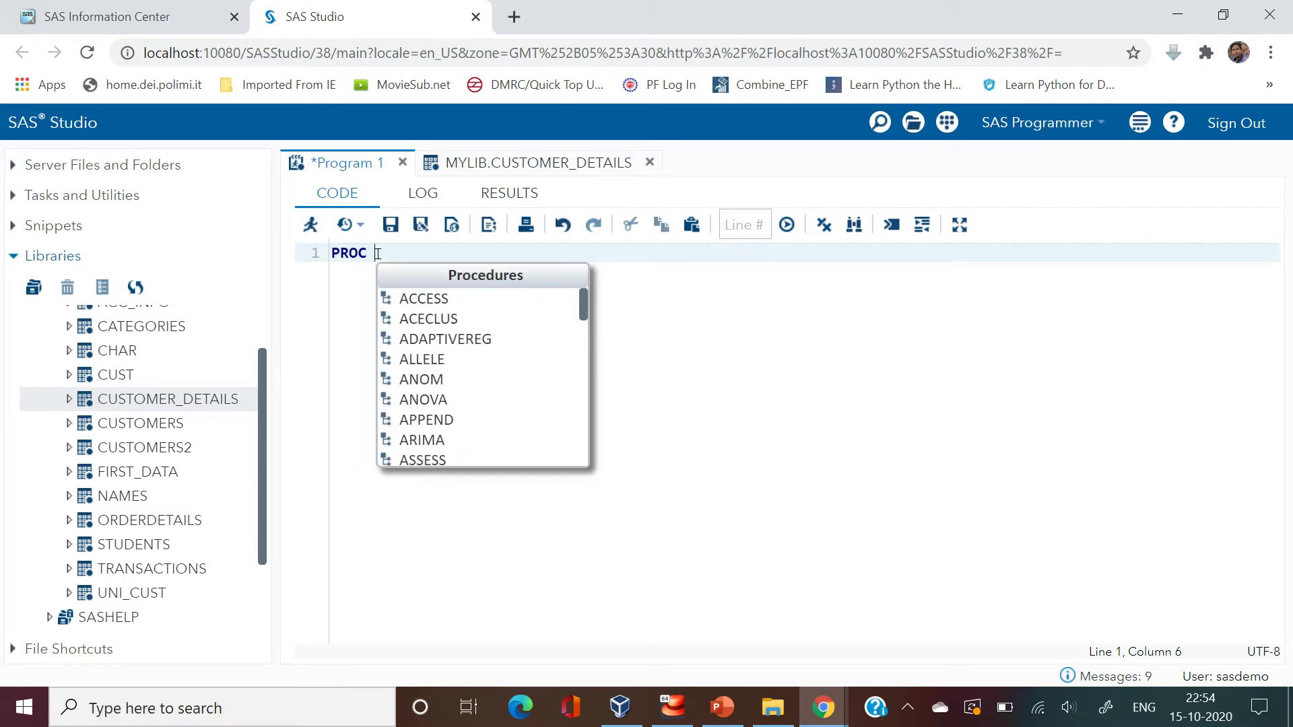
type("EXPO")
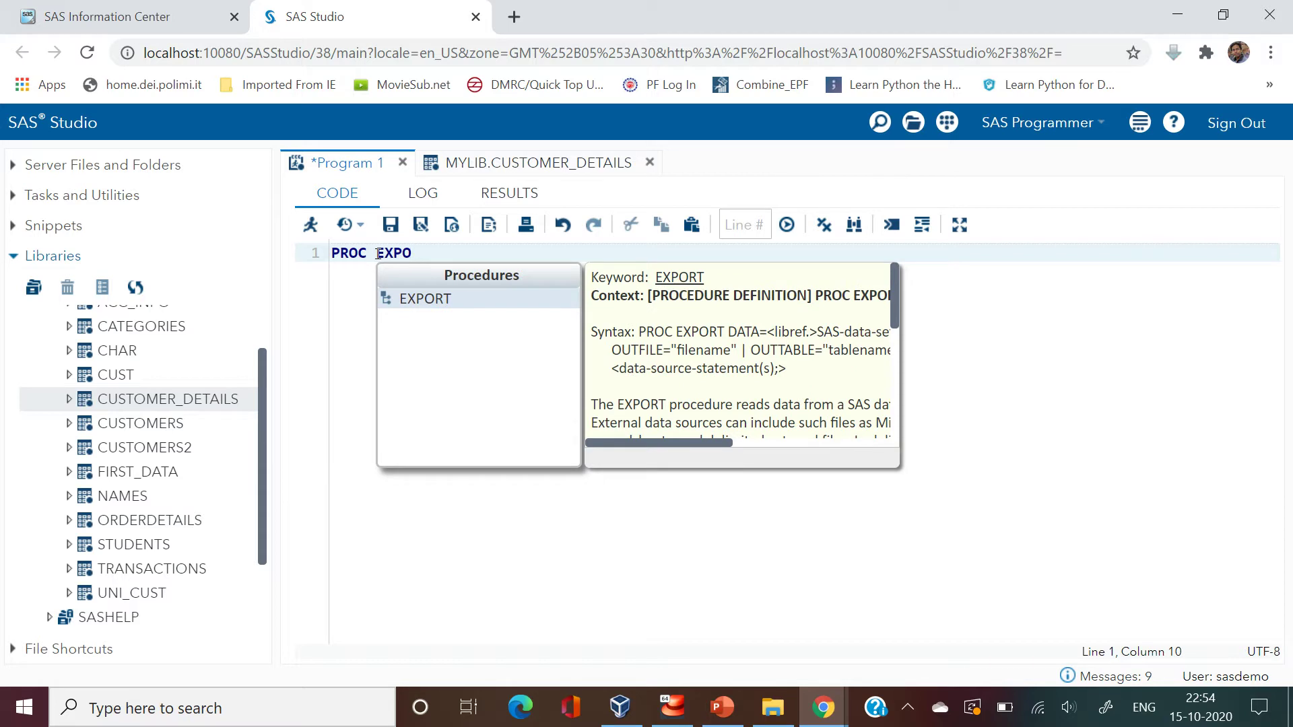
type("RT DATA=M")
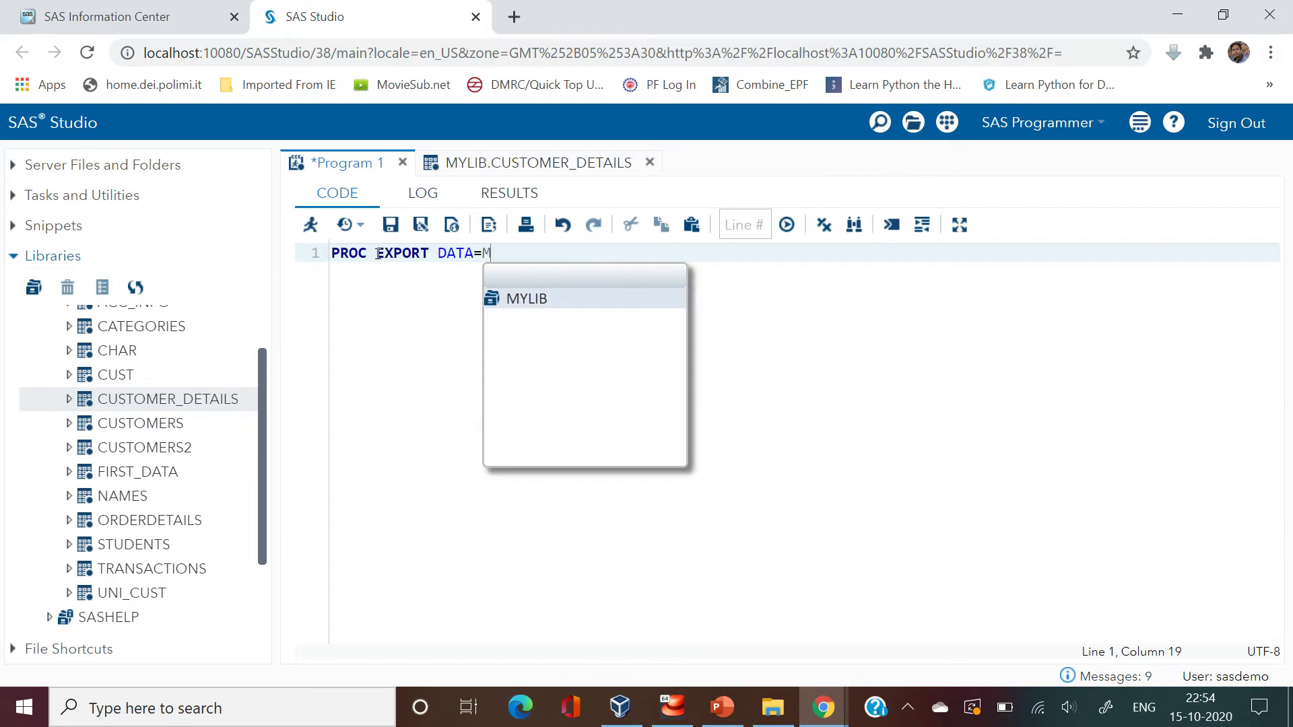
key("Return")
type(".")
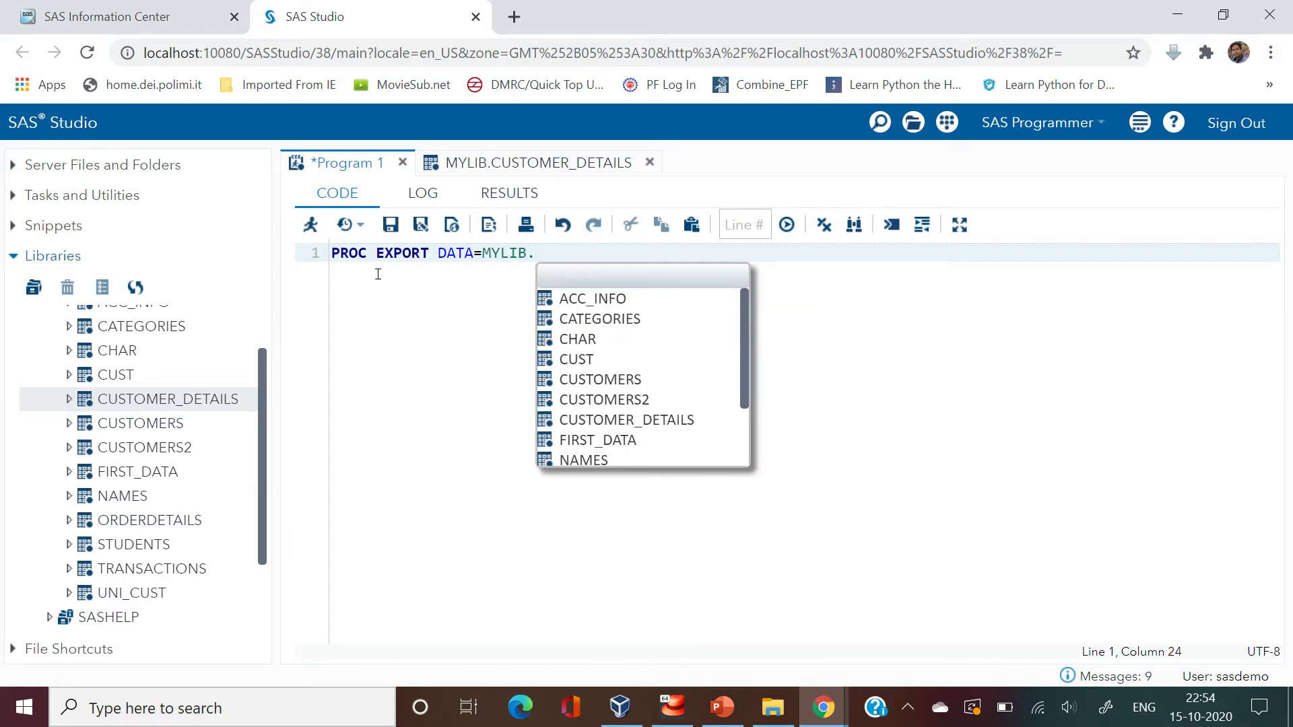
type("CU")
key("Down")
key("Down")
key("Down")
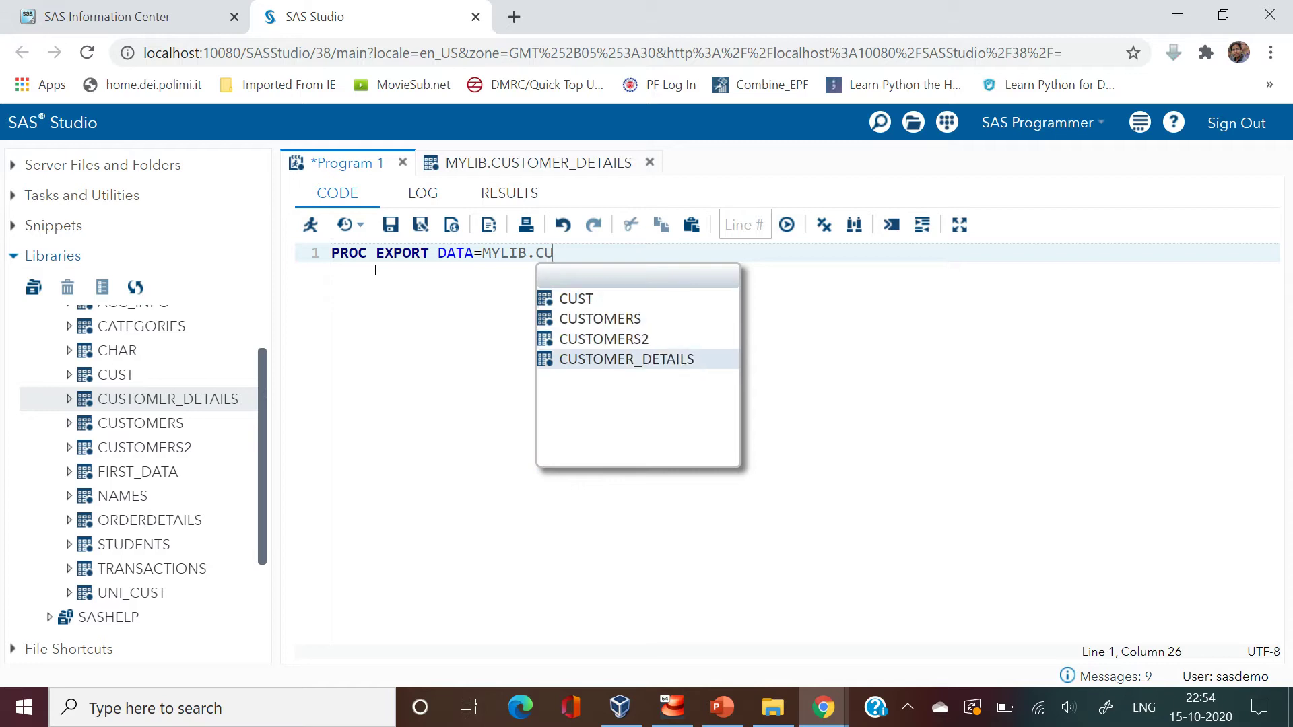
key("Return")
key("Return")
Step: Add an indented OUTFILE="" line and check excel_files' full path in File Explorer
key("Tab")
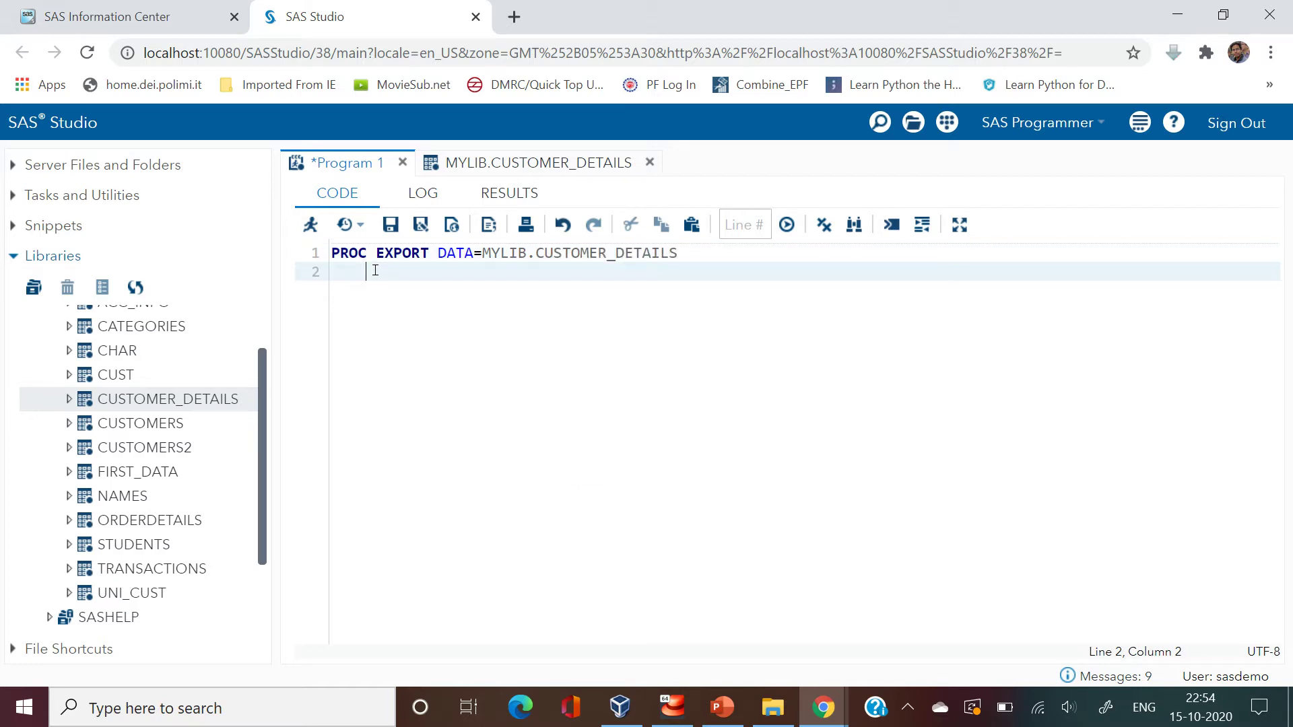
key("Tab")
key("Tab")
type("OUT")
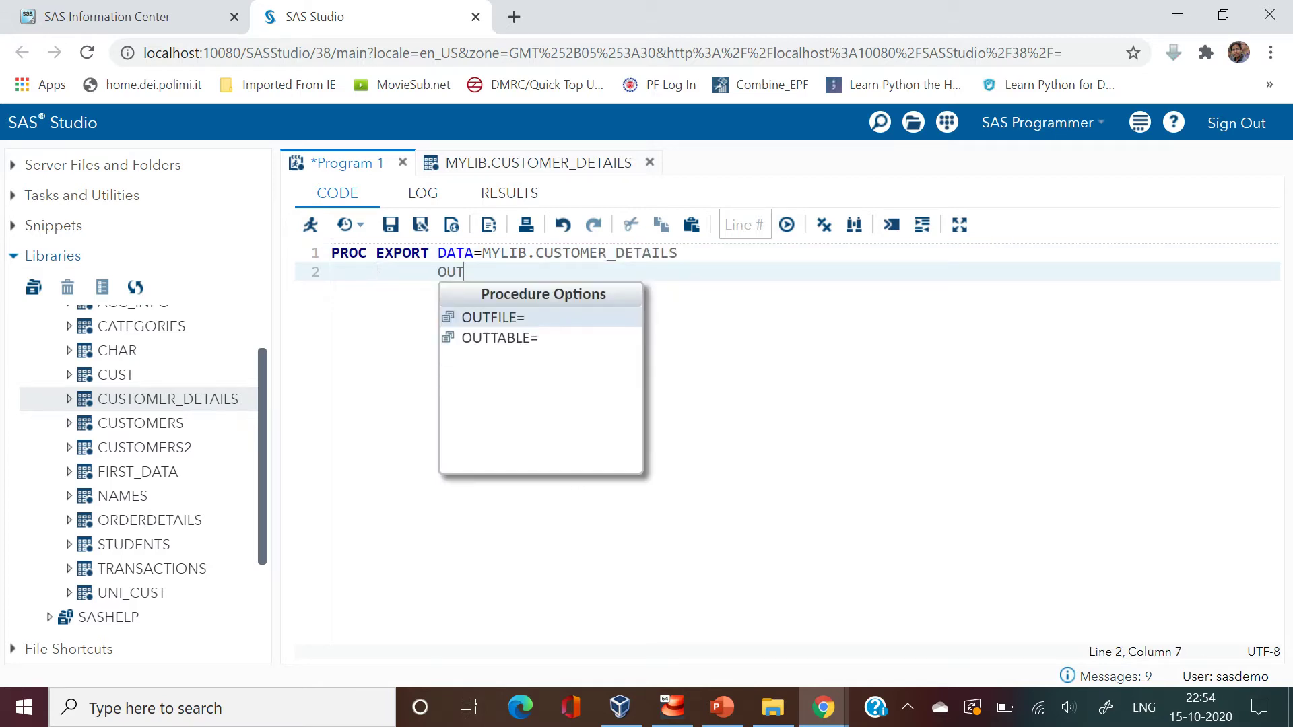
key("Return")
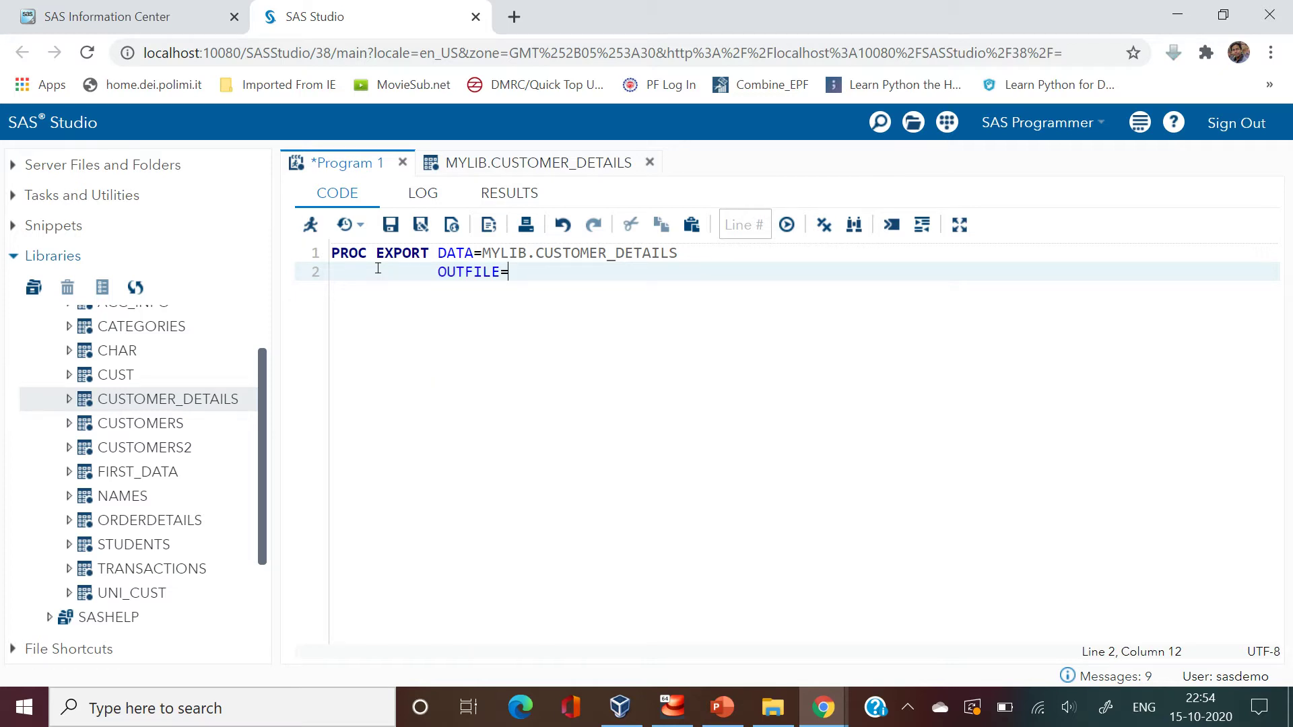
type("\"")
key("alt+Tab")
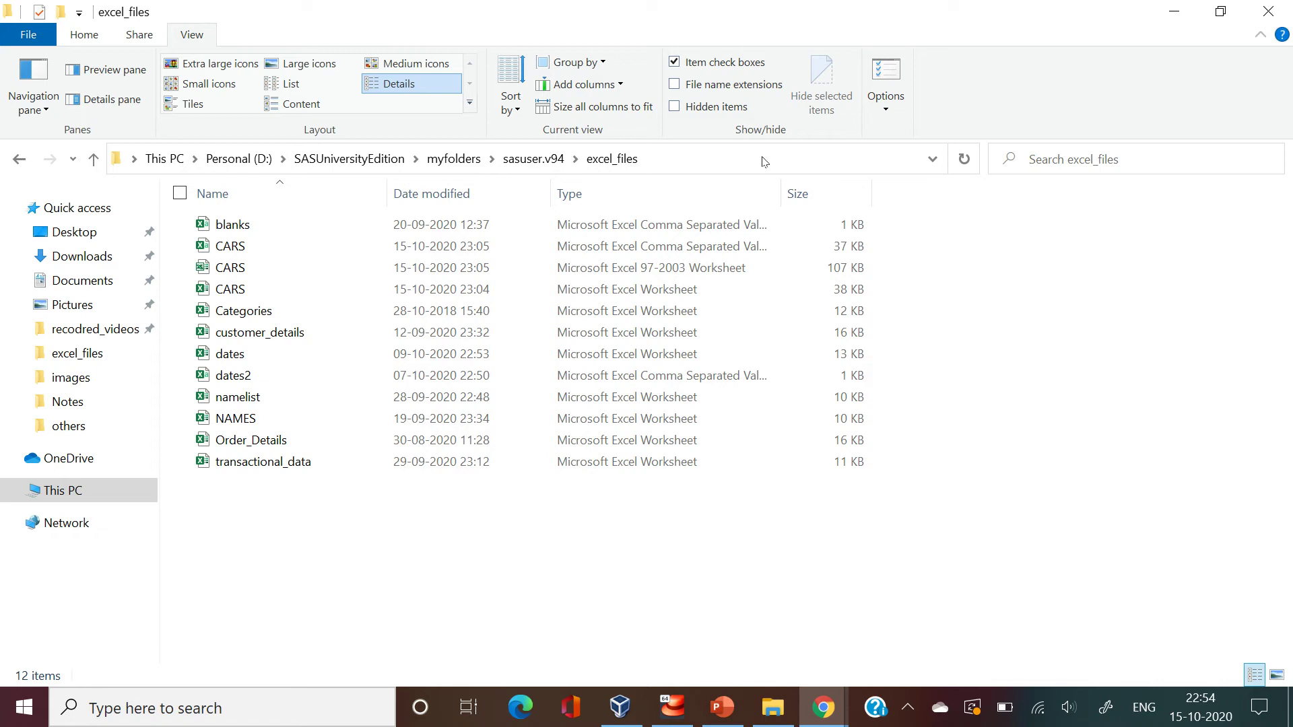
left_click(763, 158)
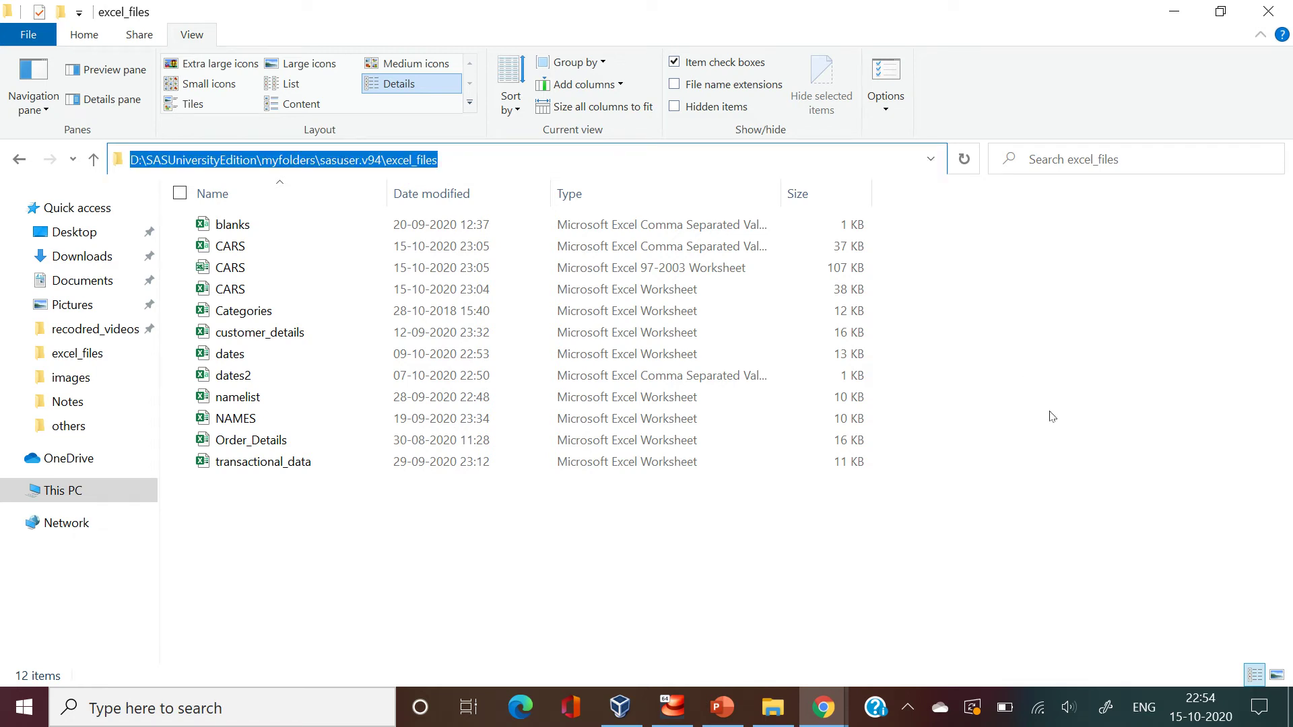
key("alt+Tab")
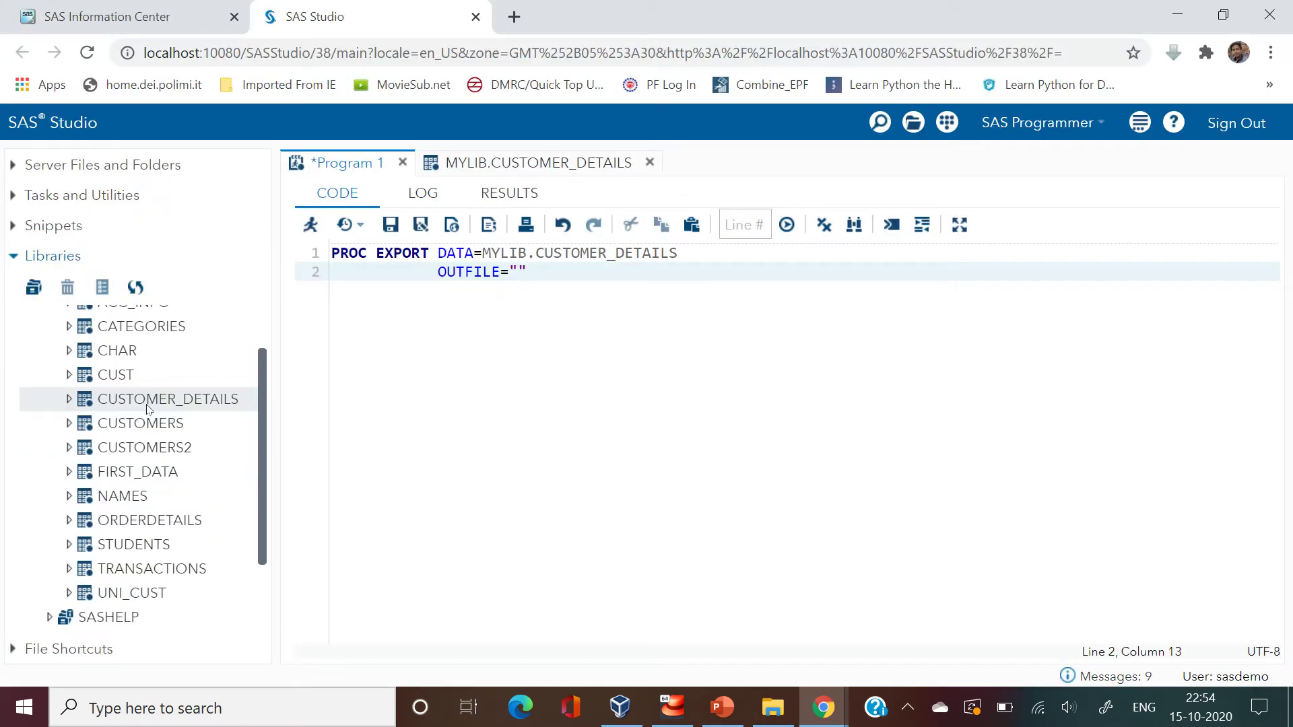
Step: Read the excel_files server location /folders/myfolders/sasuser.v94/excel_files from its folder Properties
scroll(259, 419, "up", 1)
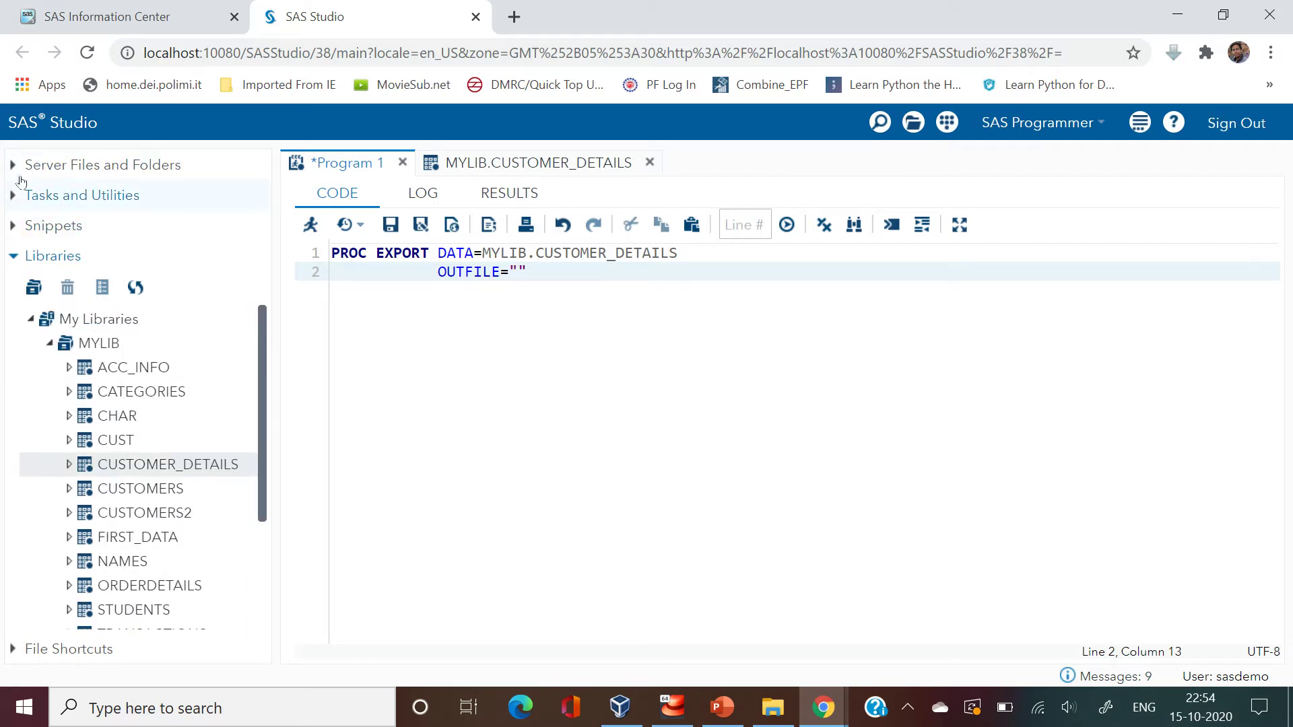
left_click(13, 166)
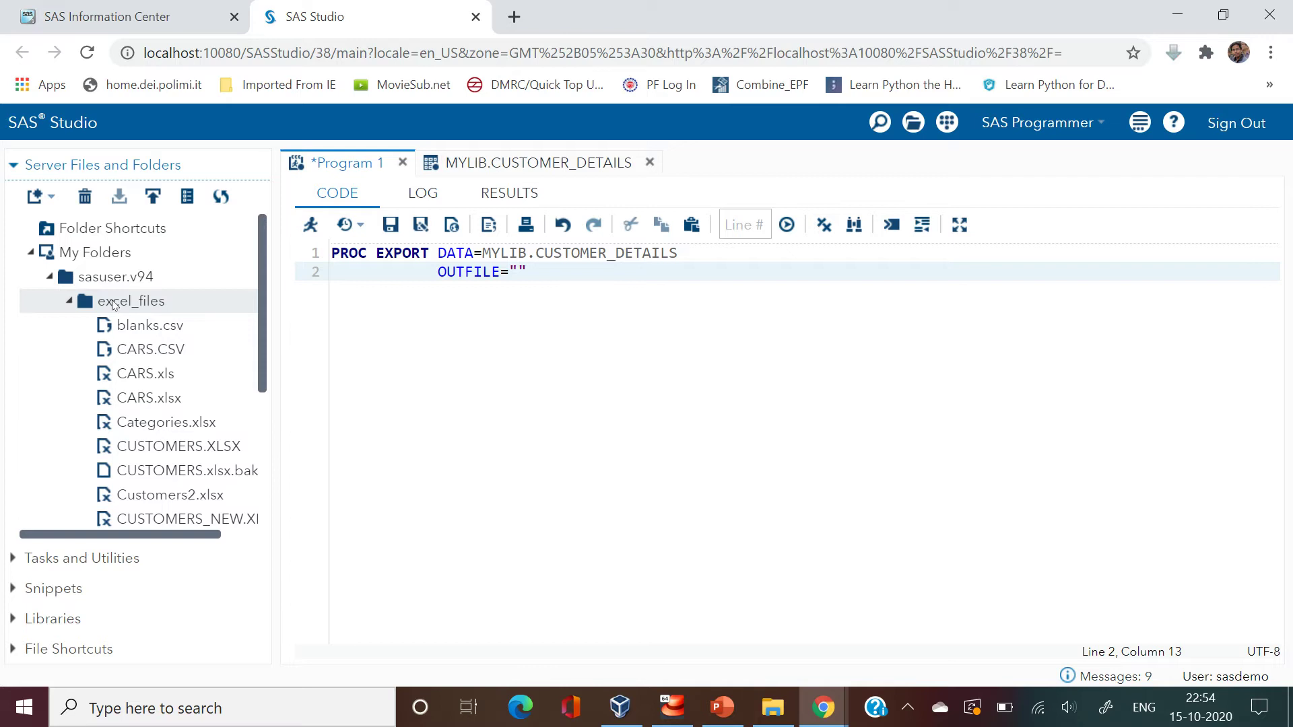
right_click(113, 305)
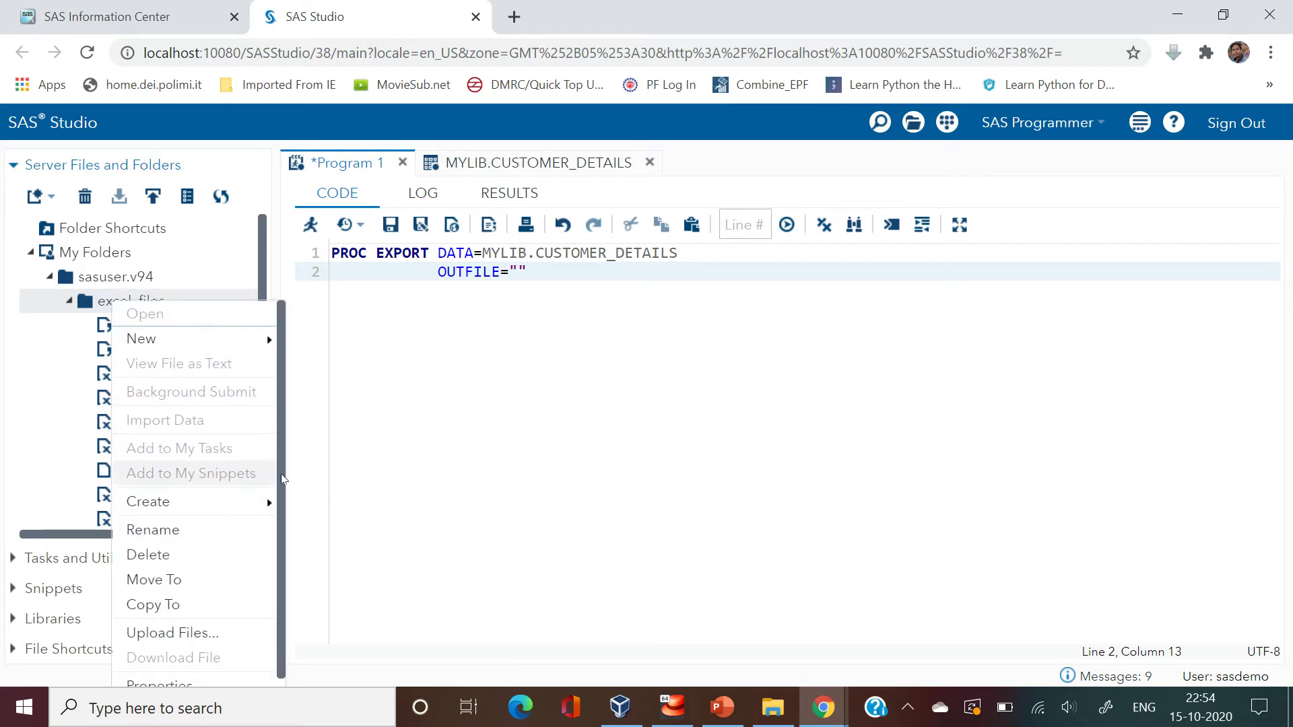
scroll(281, 474, "down", 1)
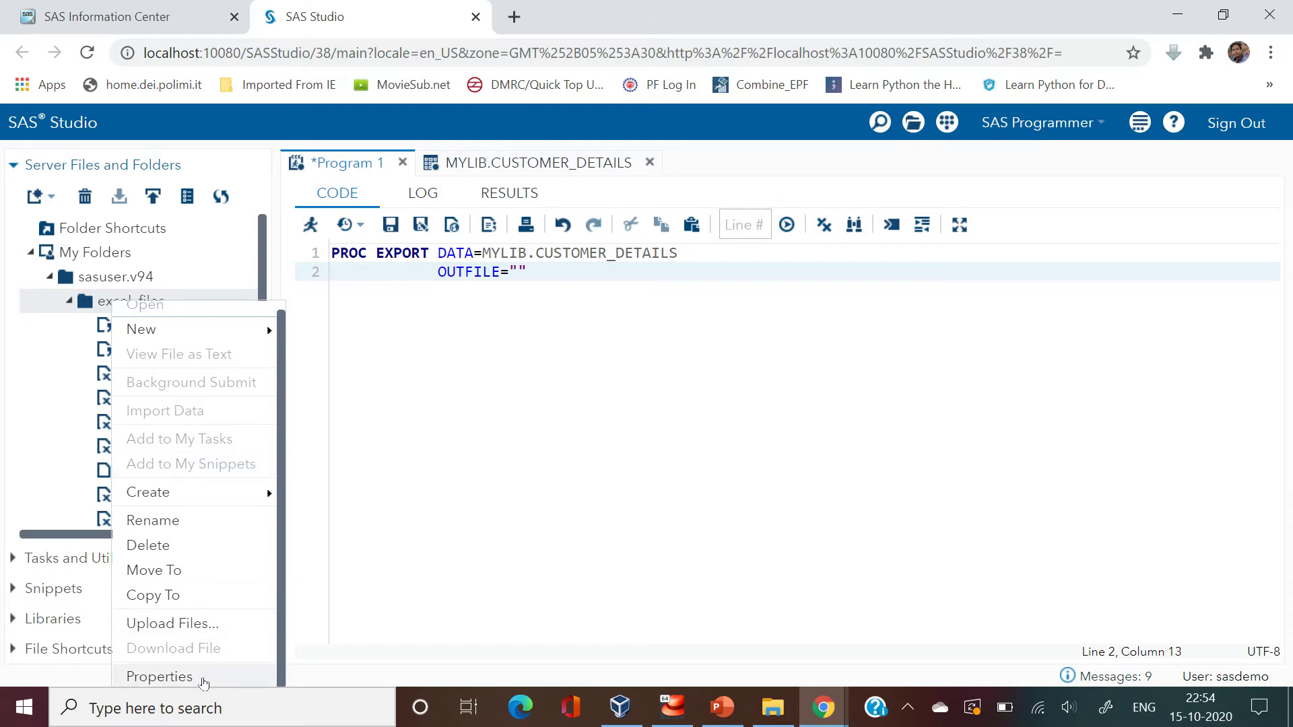
left_click(204, 677)
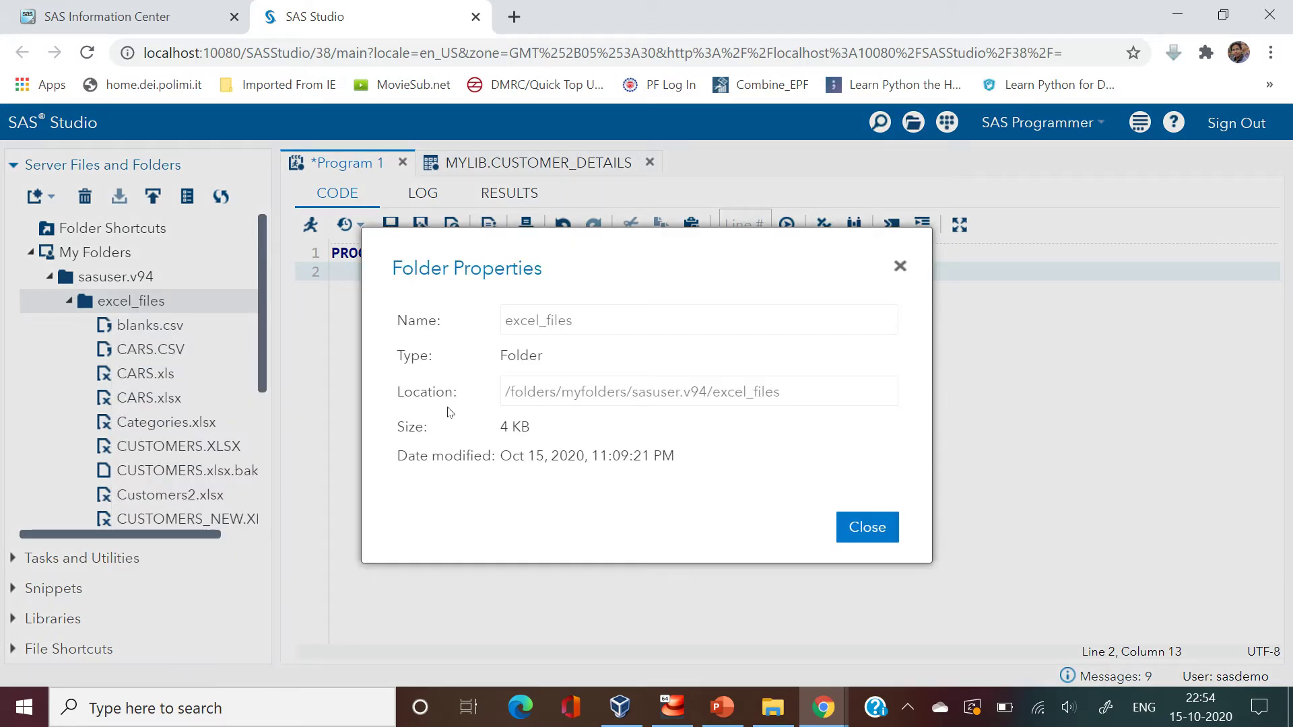
left_click(882, 528)
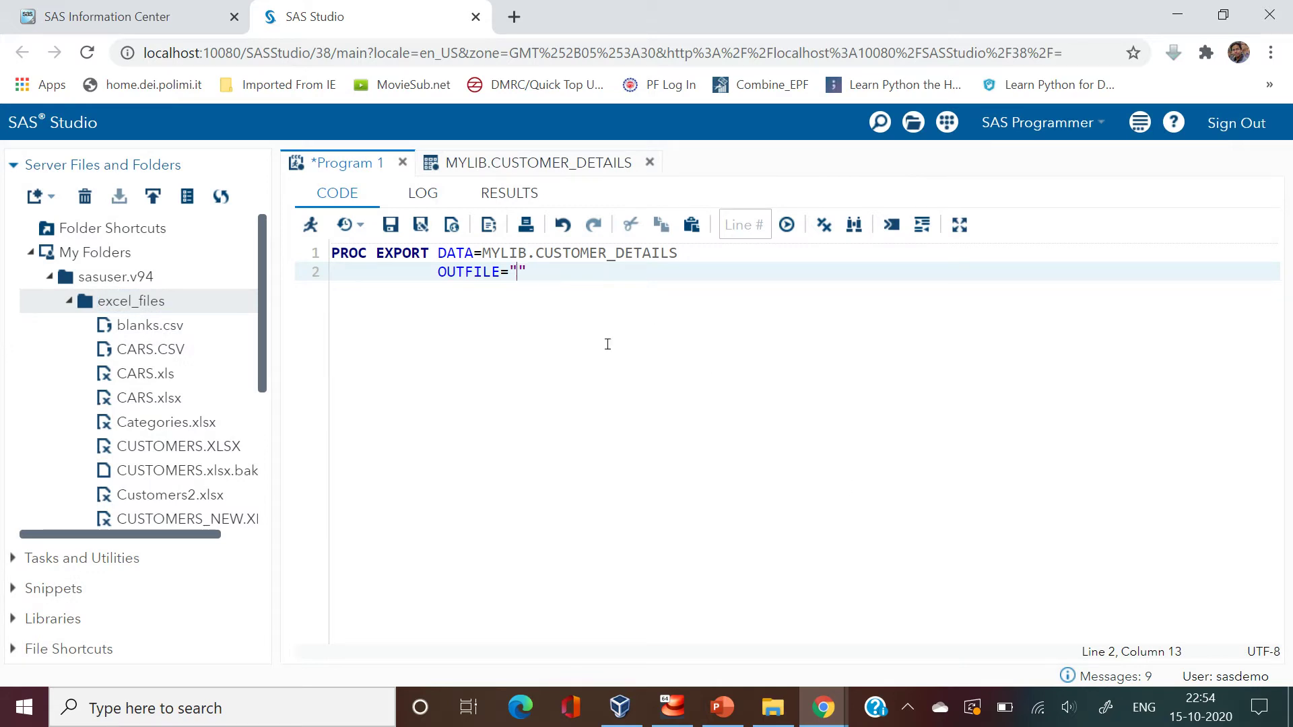
Step: Set OUTFILE to the excel_files path plus /CUSTOMERS.XLSX with dbms=xlsx replace
type("/folders/myfolders/sasuser.v94/excel_files")
type("/")
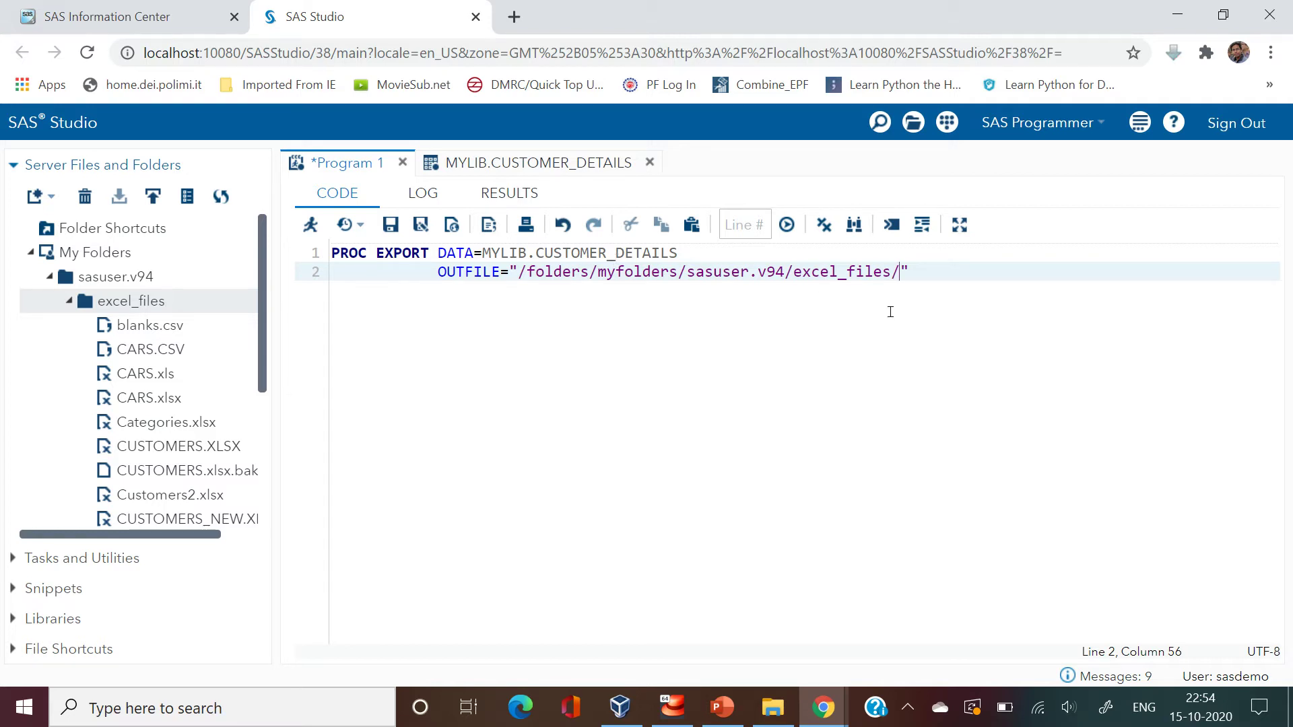
type("CUSTOMER")
type("S.")
type("XLSX")
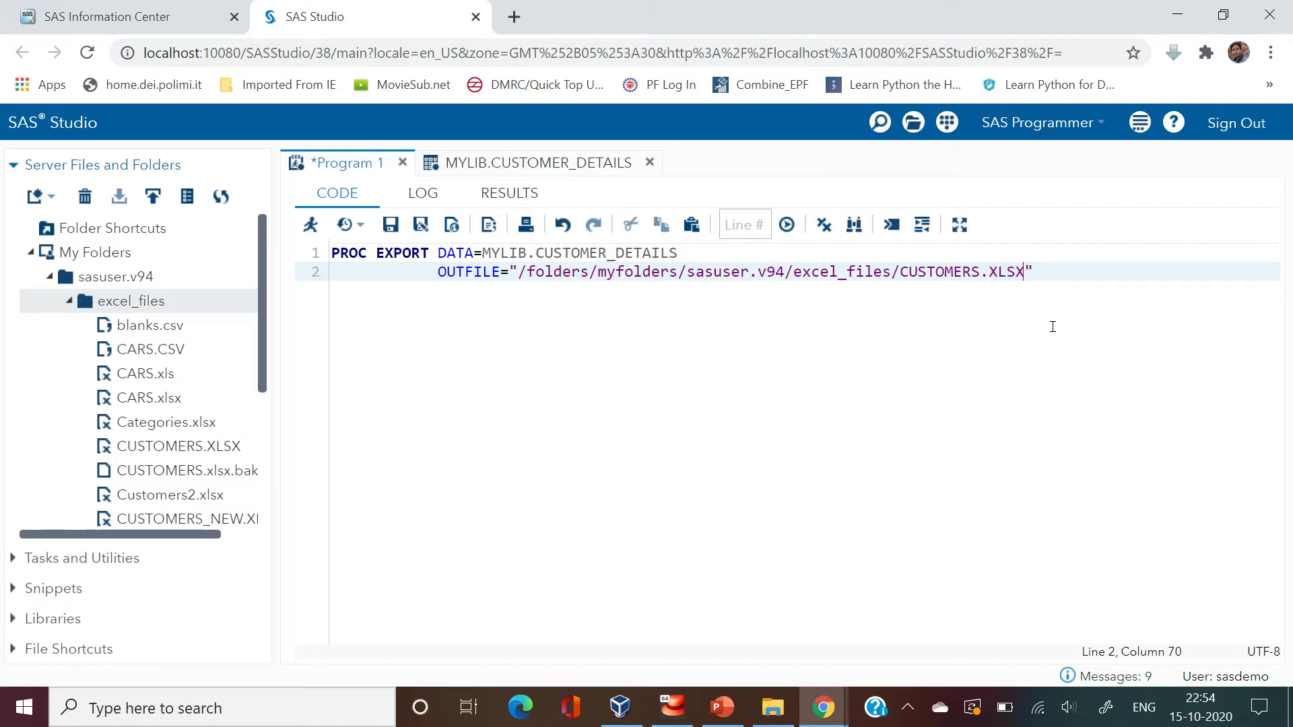
type("\"")
key("Return")
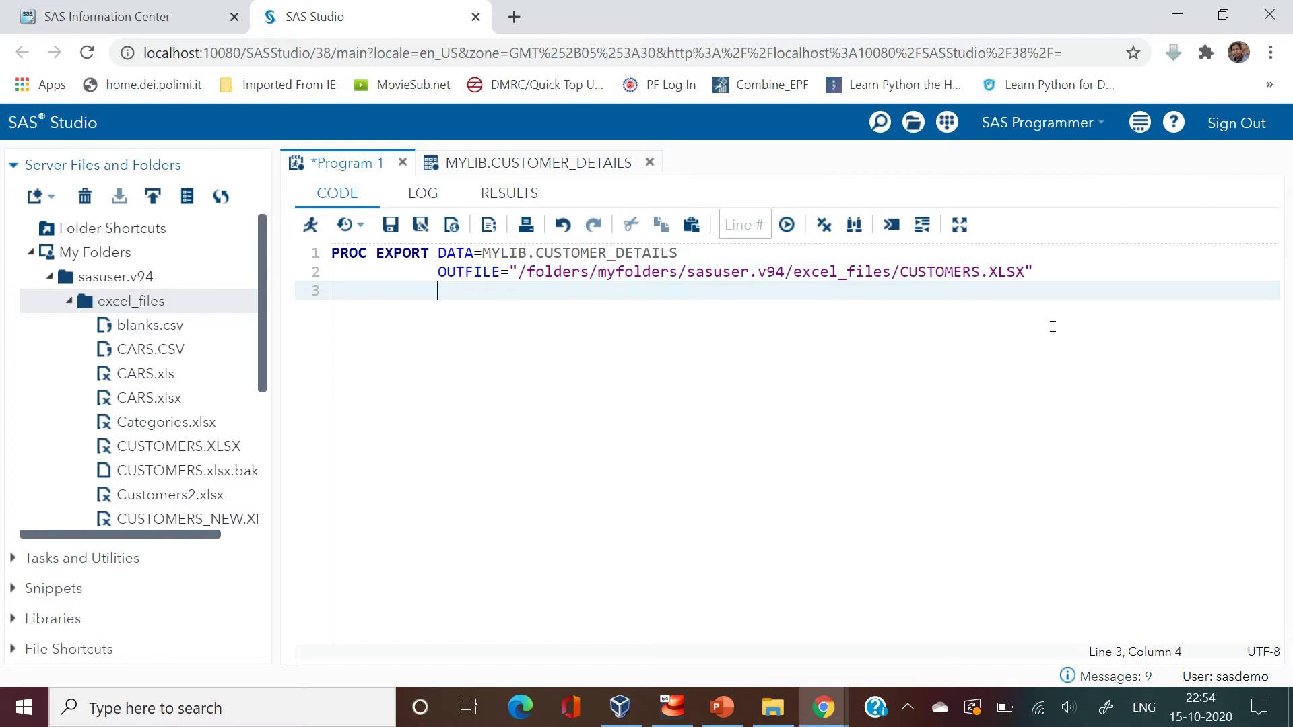
type("db")
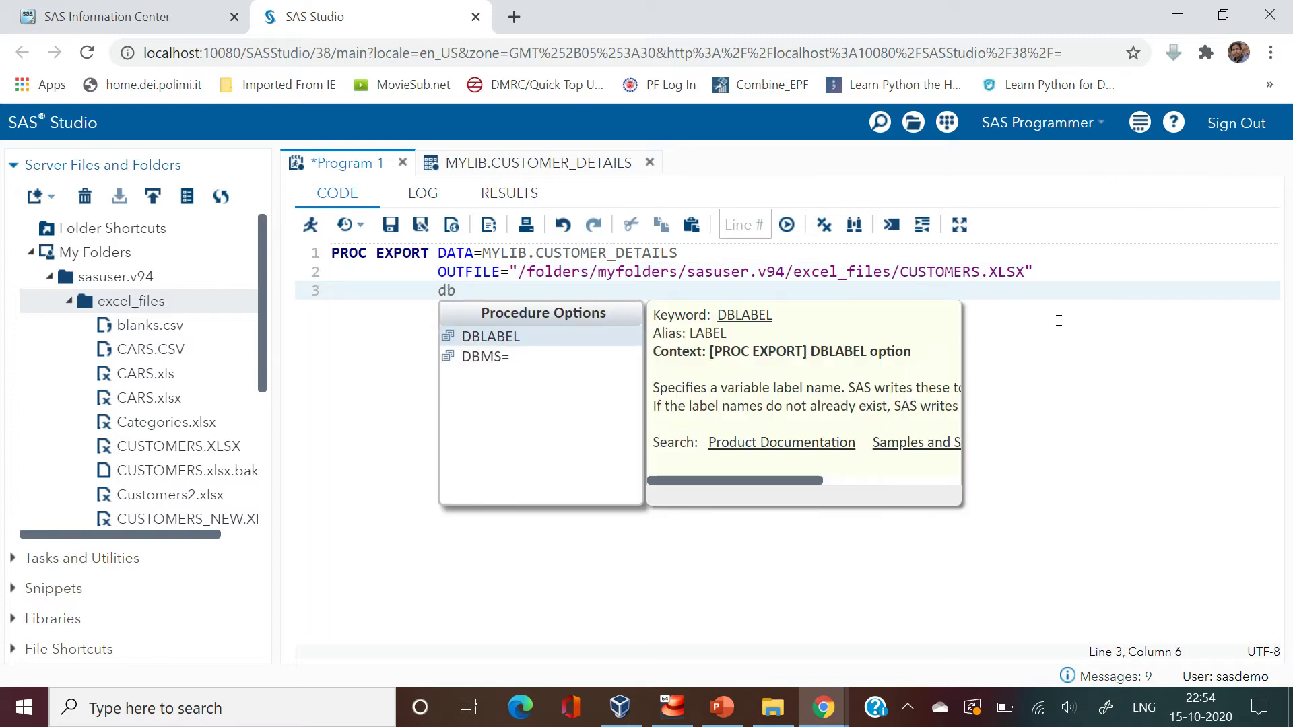
key("Down")
key("Return")
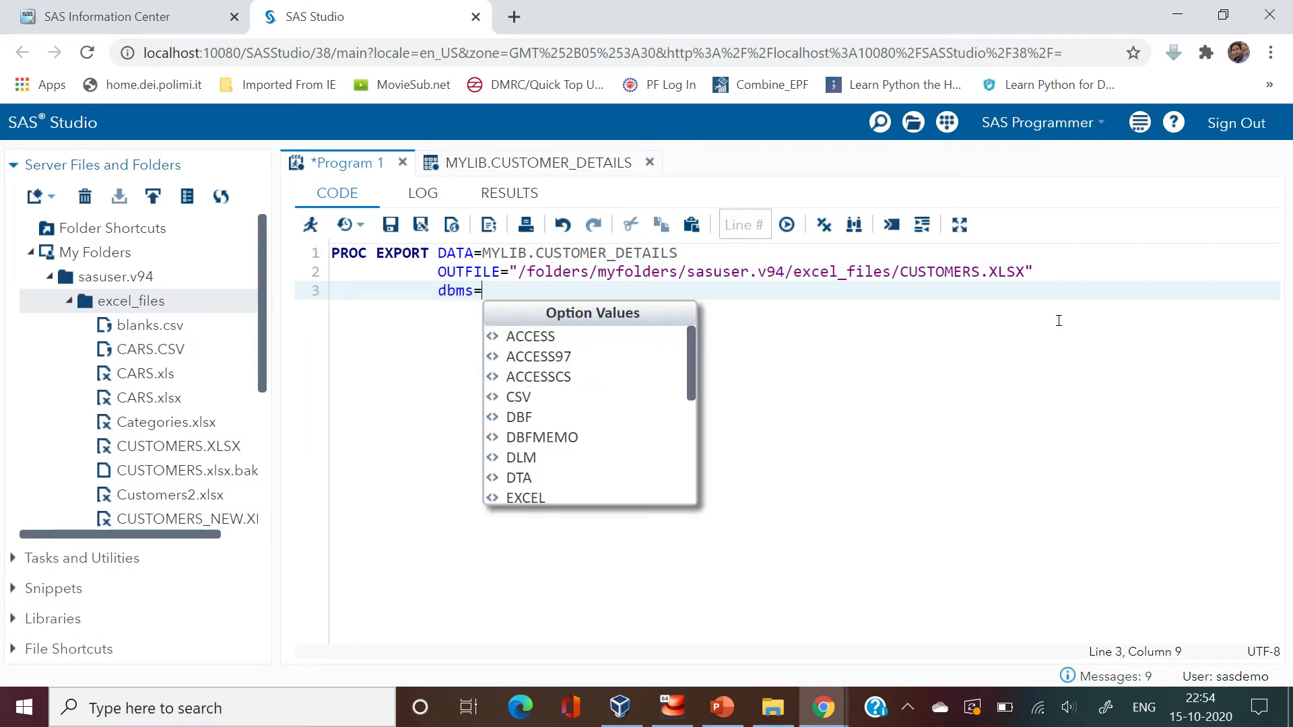
type("xlsx ")
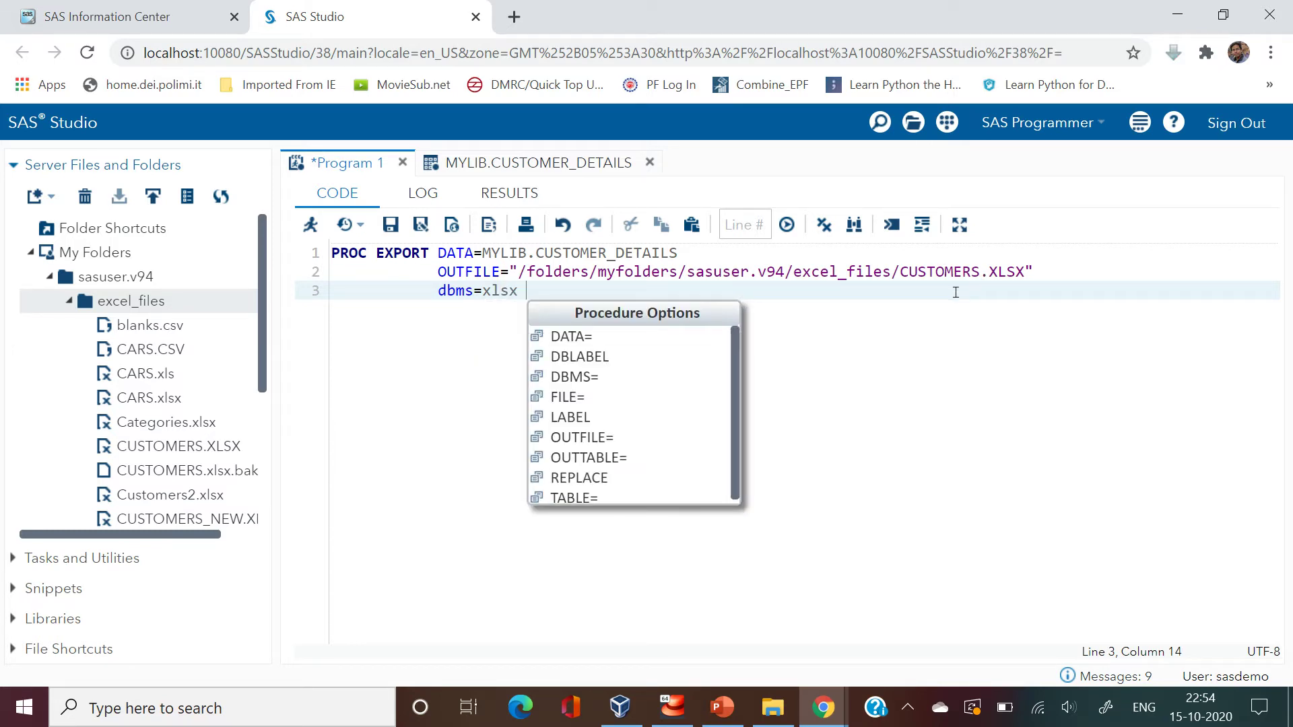
type("replace")
key("Escape")
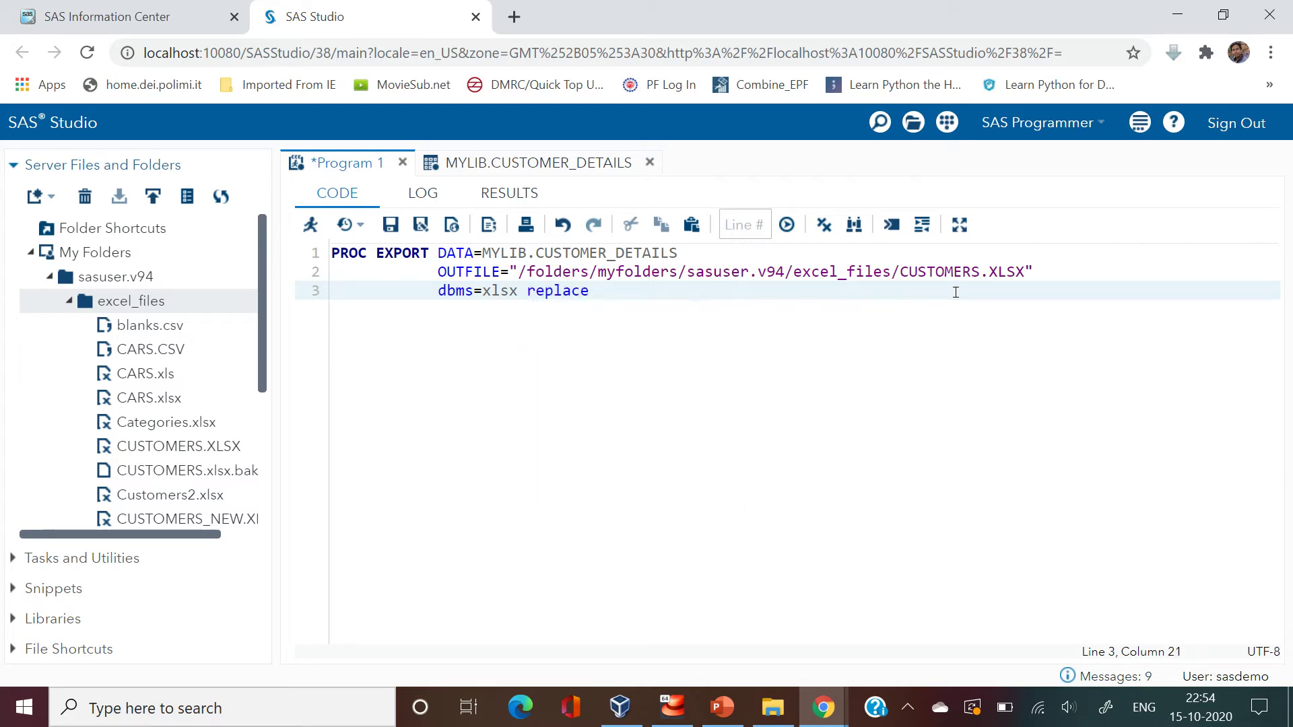
type(";")
Step: Add a sheet="CUSTOMERS" option on the next line
key("Return")
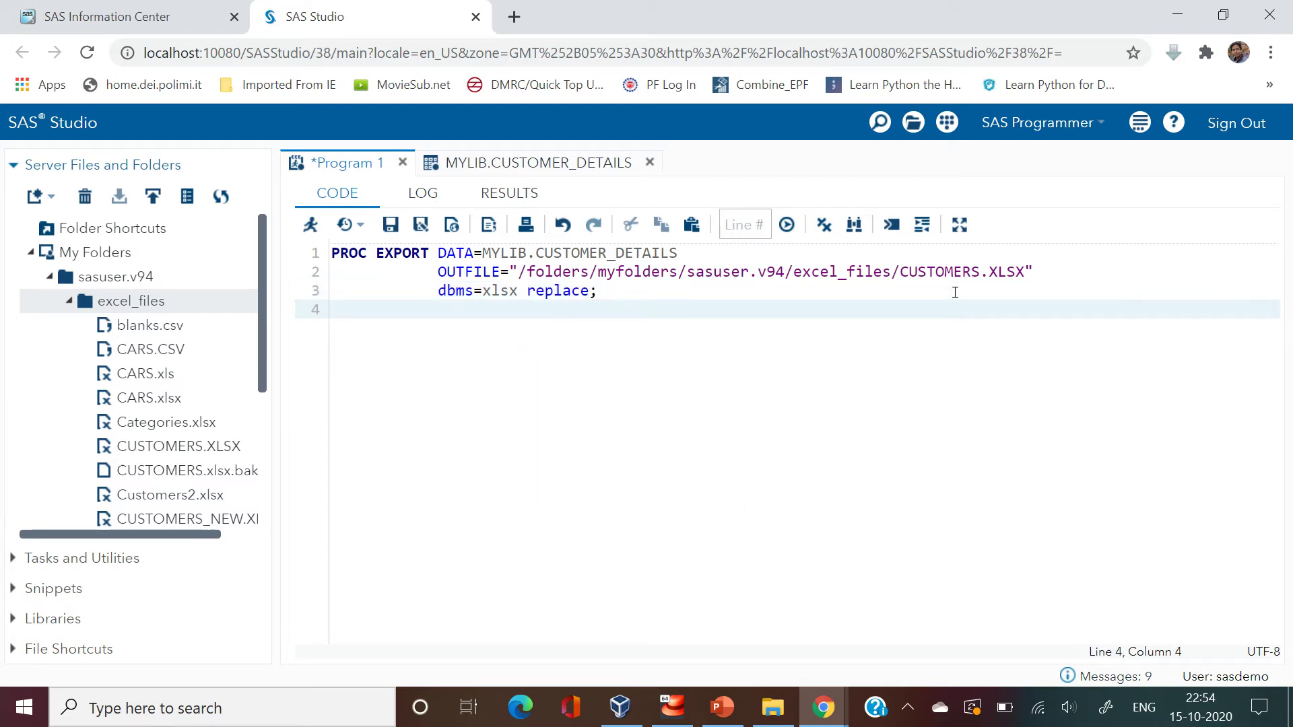
type("sheet=\"")
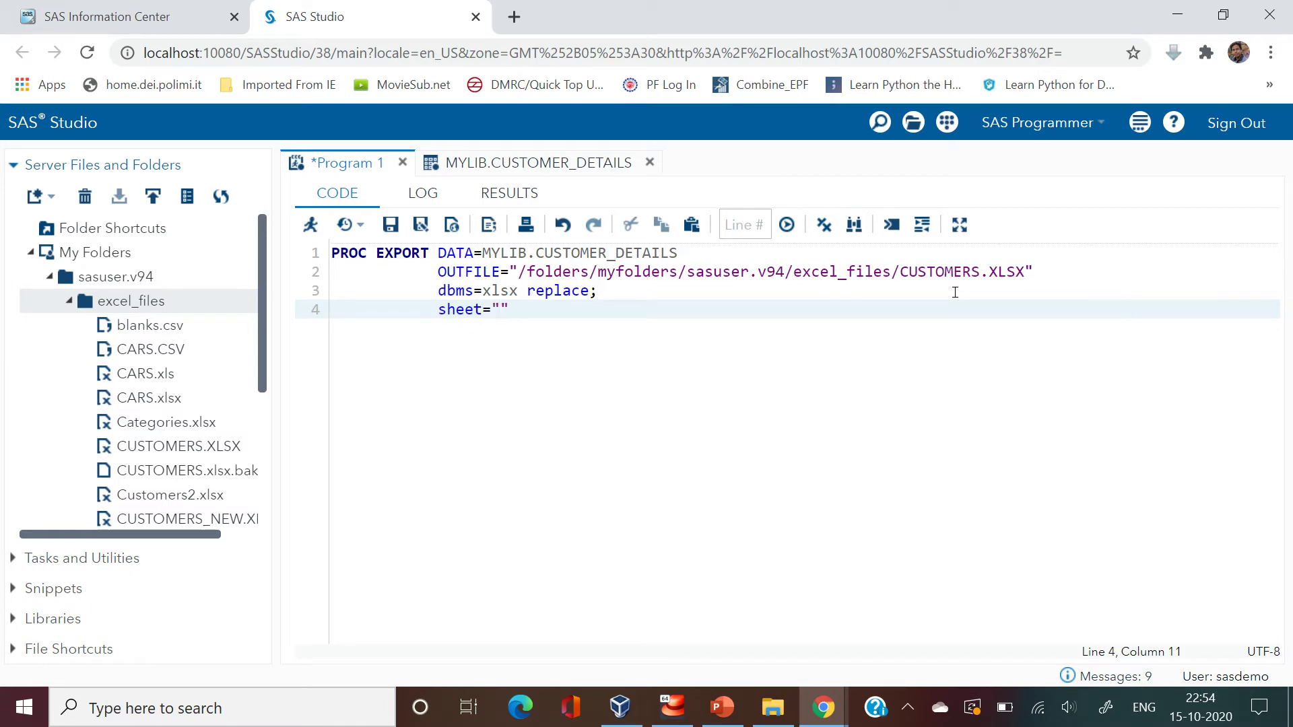
left_click_drag(900, 271, 953, 277)
key("ctrl+c")
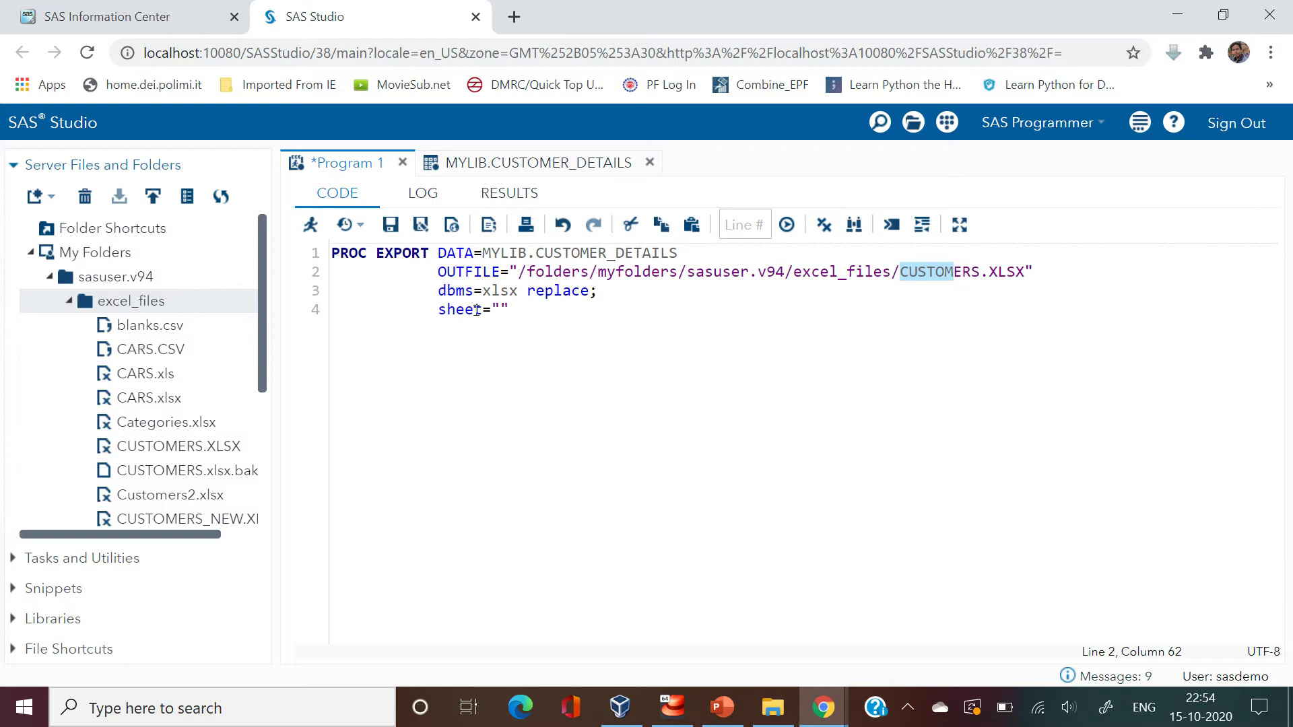
left_click(497, 311)
key("ctrl+v")
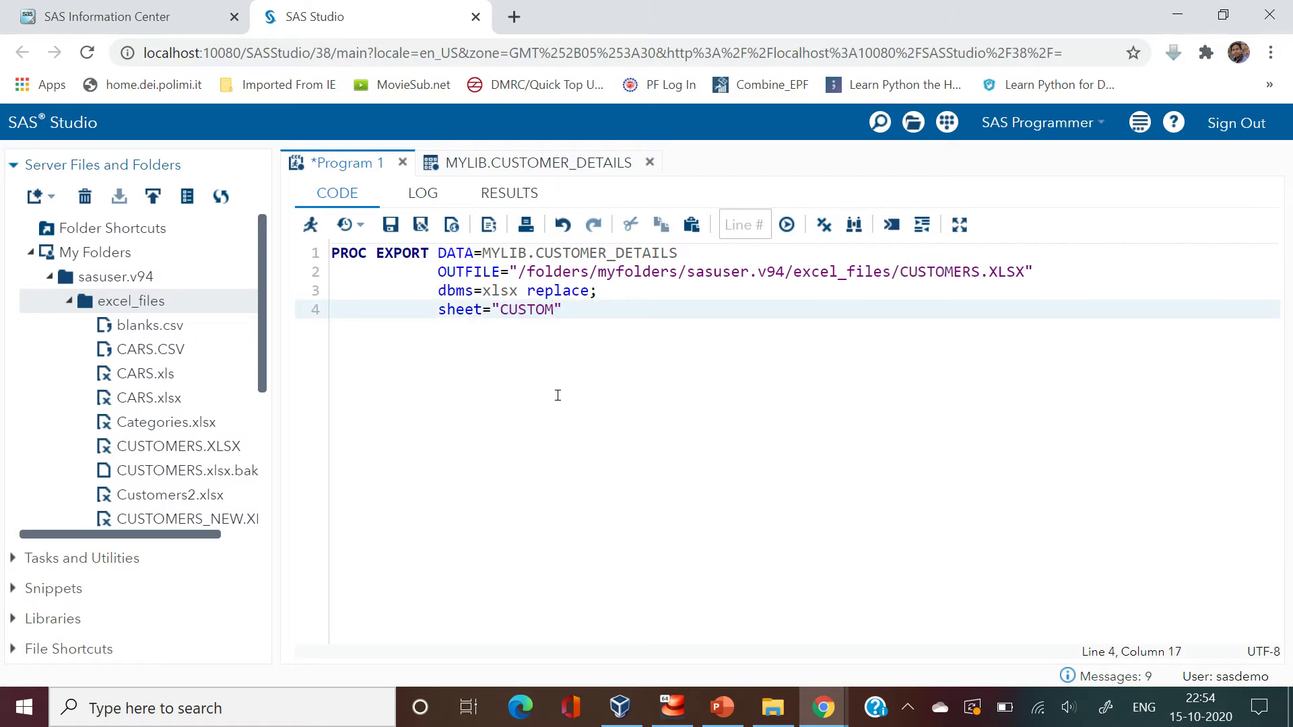
type("ers")
key("BackSpace")
key("BackSpace")
key("BackSpace")
double_click(923, 270)
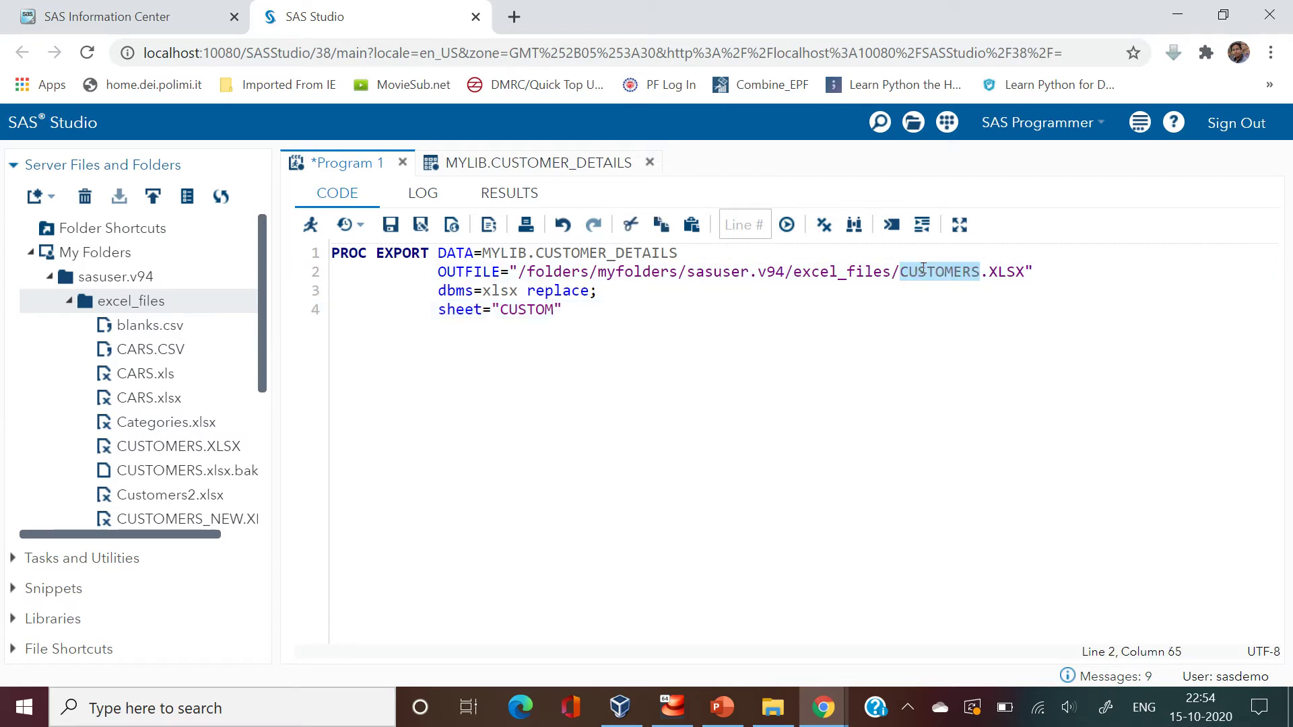
left_click(536, 310)
key("Right")
key("Right")
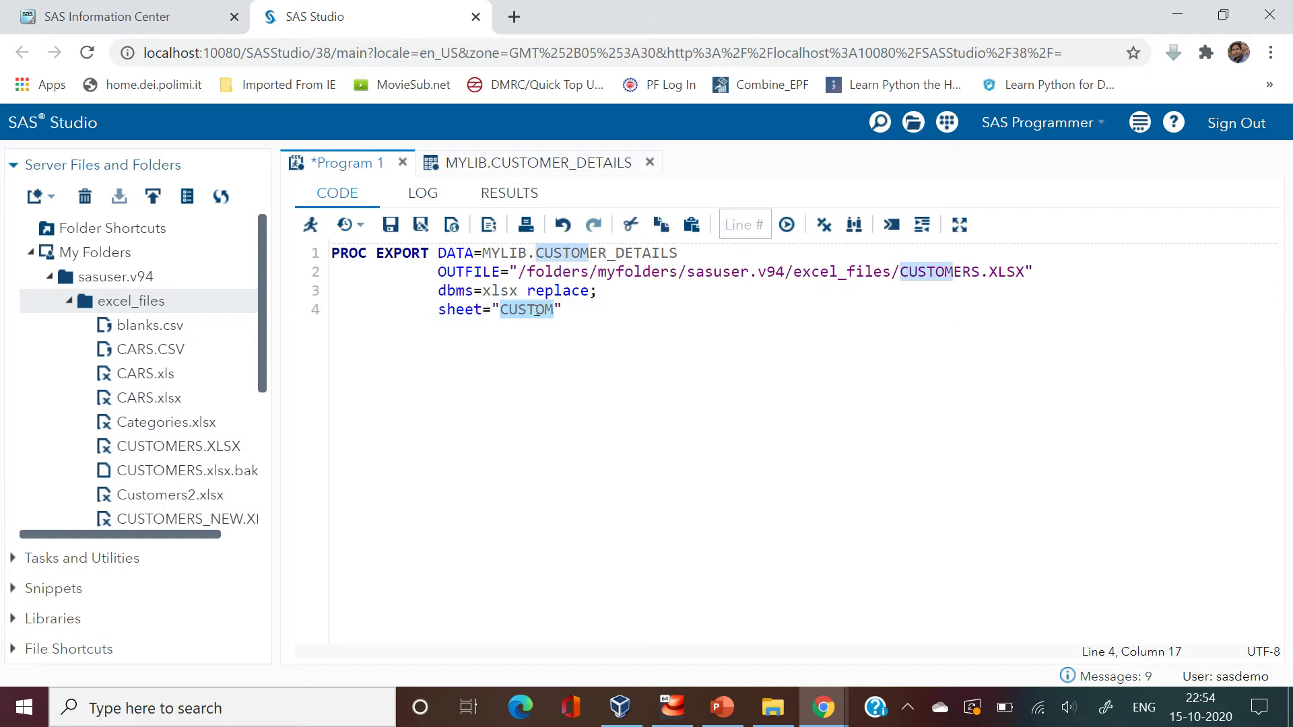
type("ERS")
Step: End the sheet line with a semicolon and close the step with run;
left_click(641, 301)
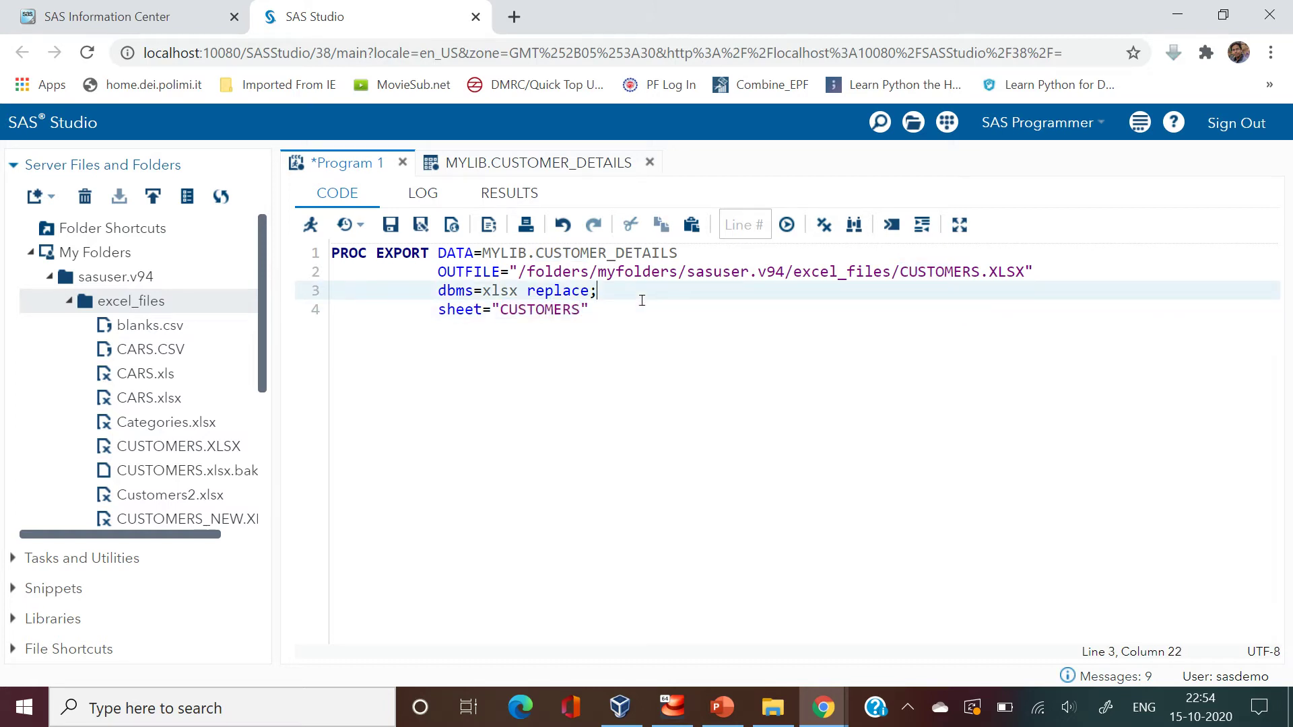
key("Down")
type(";l")
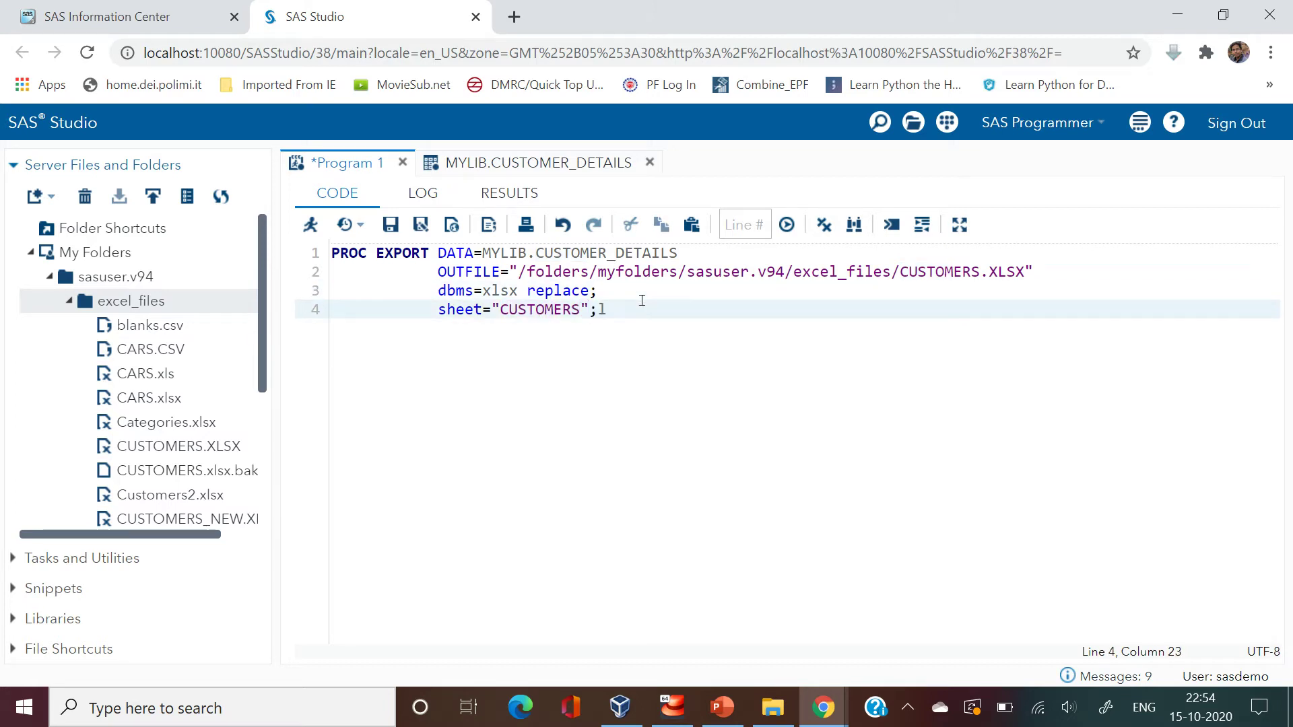
key("BackSpace")
key("Return")
key("shift+Home")
type("r")
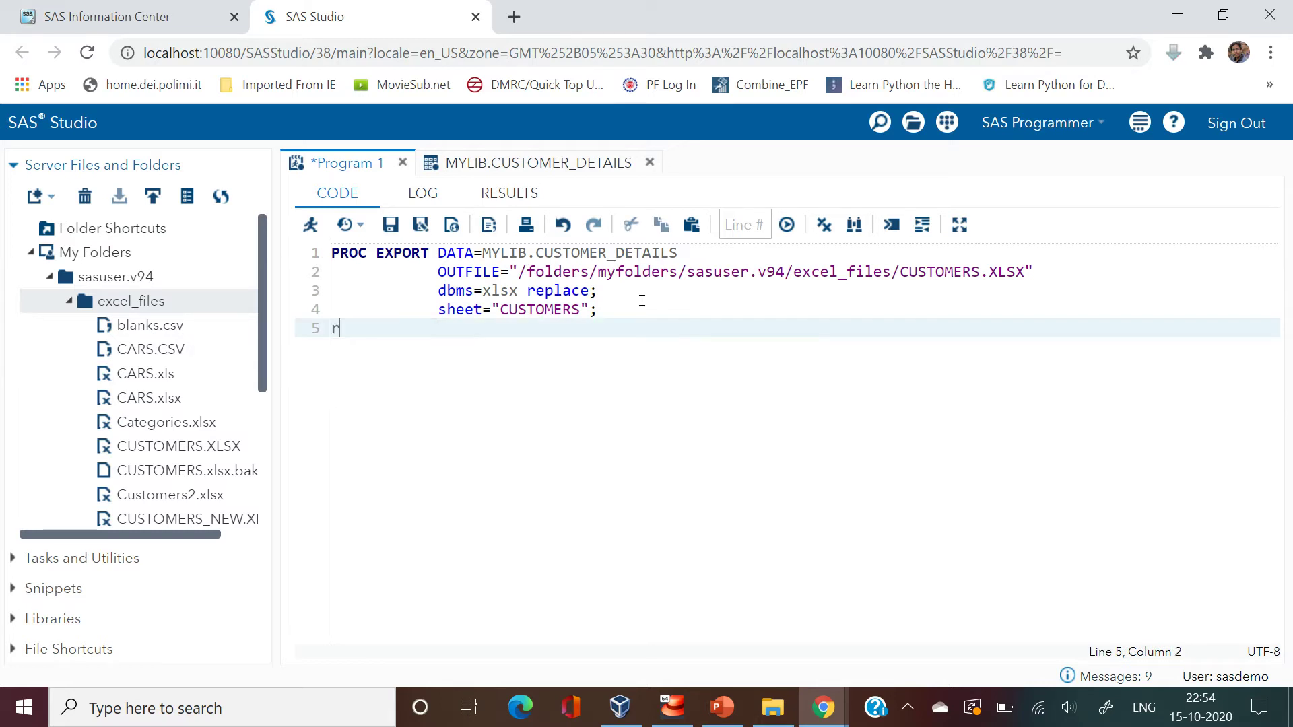
type("un;")
Step: Run the export and open CUSTOMERS.XLSX in Excel to confirm the data
left_click(311, 225)
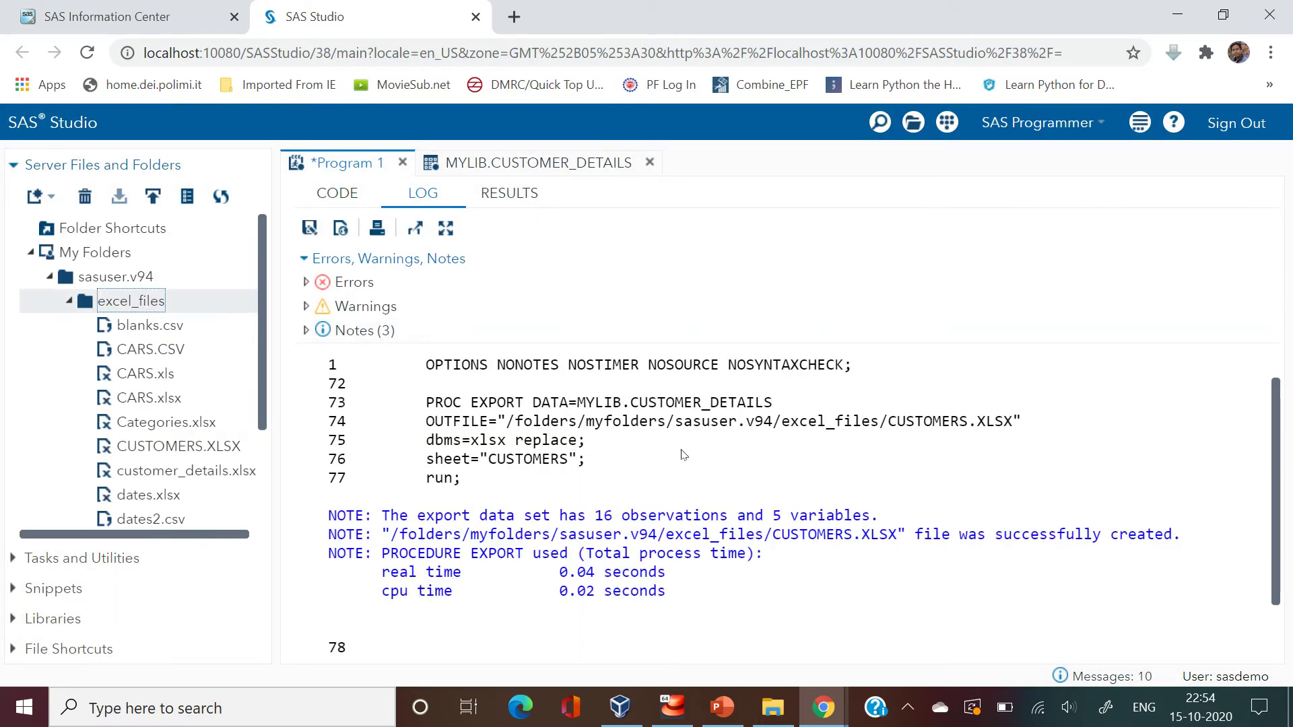
key("alt+Tab")
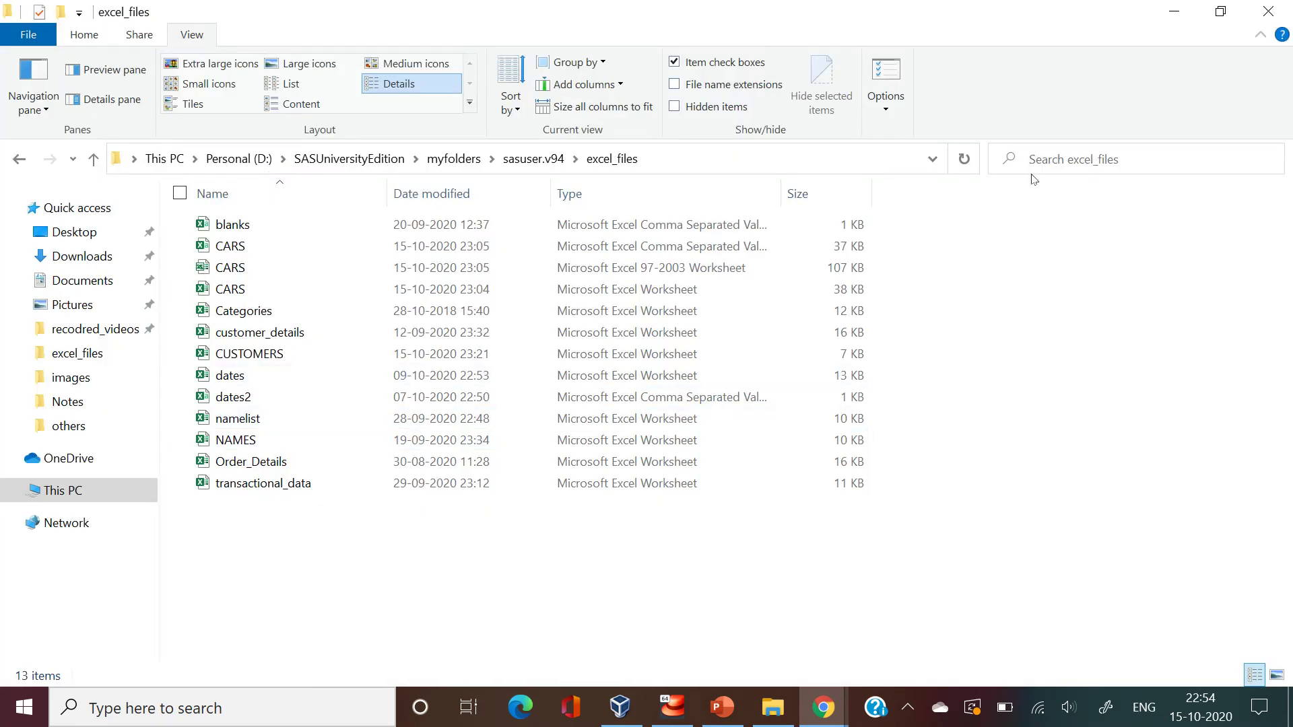
left_click(276, 360)
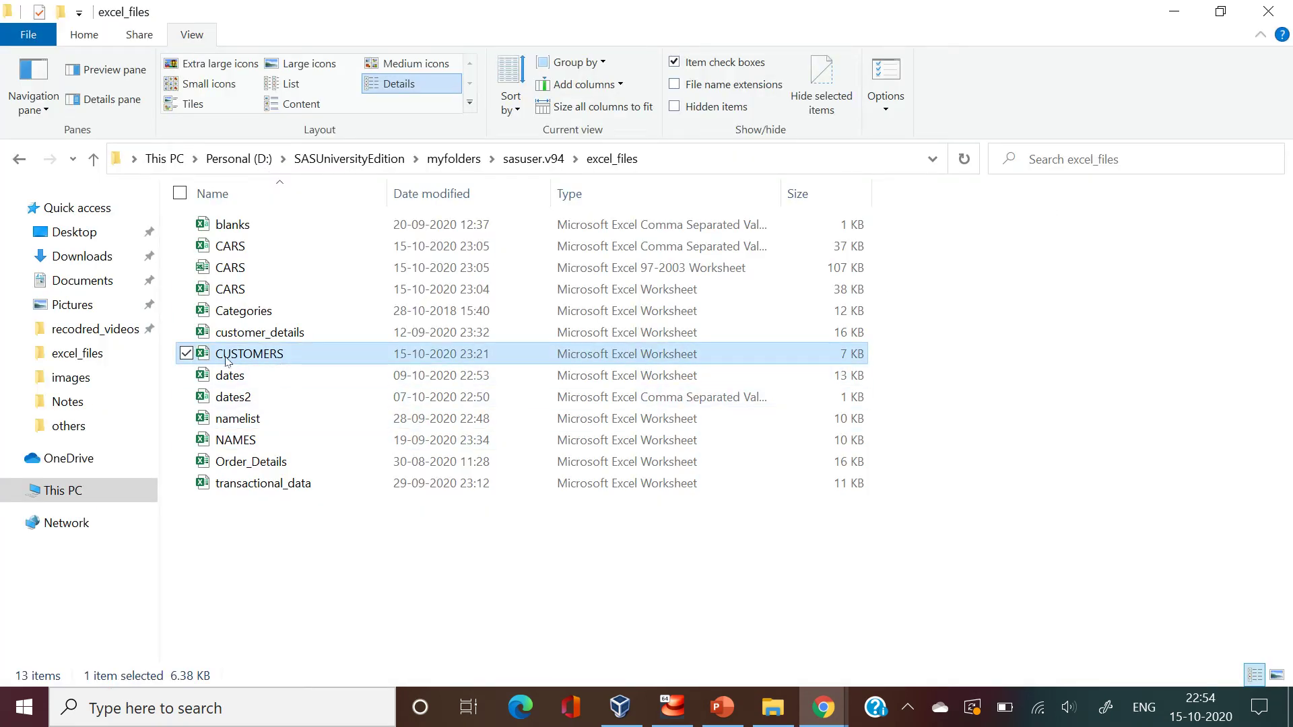
mouse_move(249, 353)
double_click(286, 357)
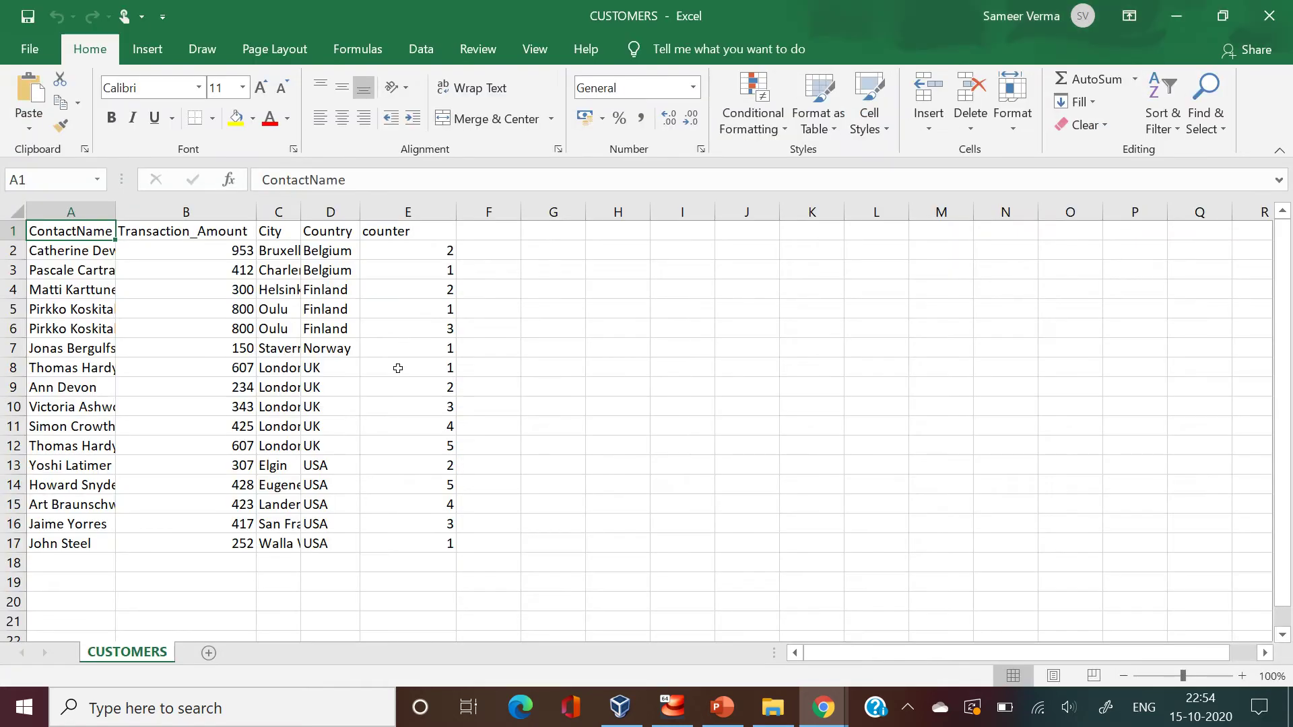
left_click(1269, 15)
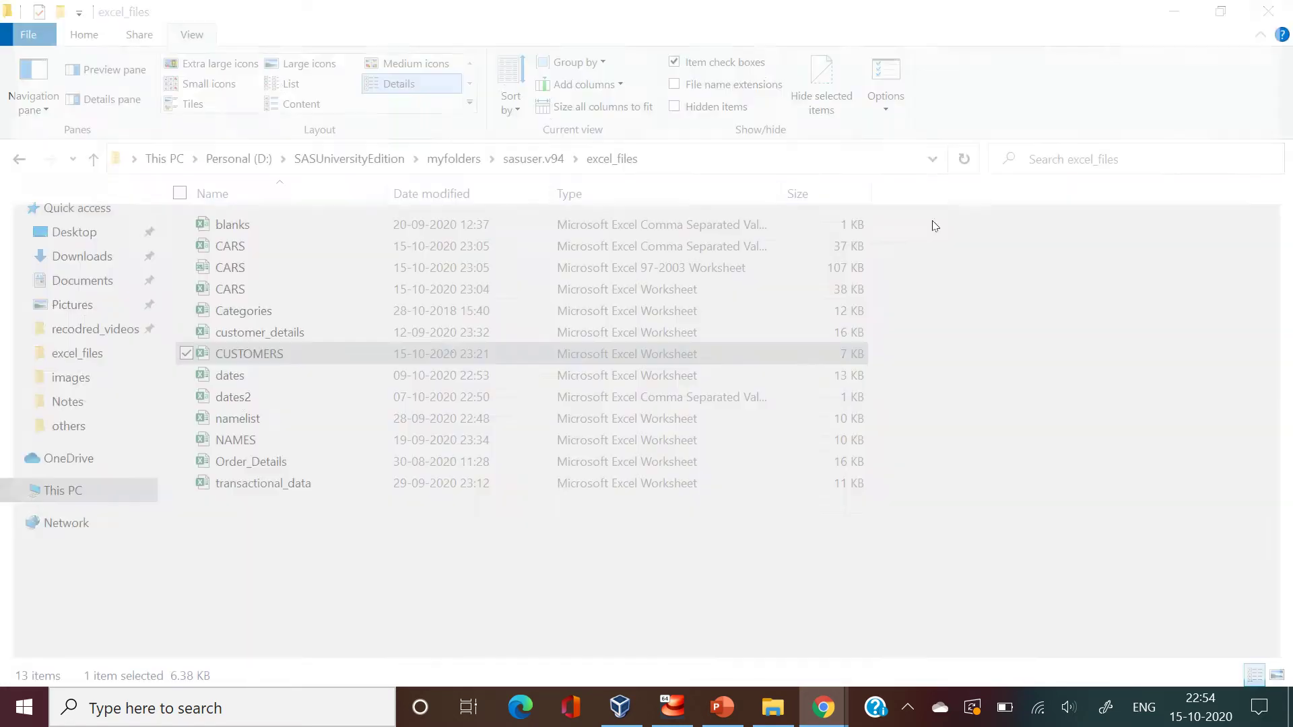
Step: Change the output file to CUSTOMERS.XLS and the dbms to xls
key("alt+Tab")
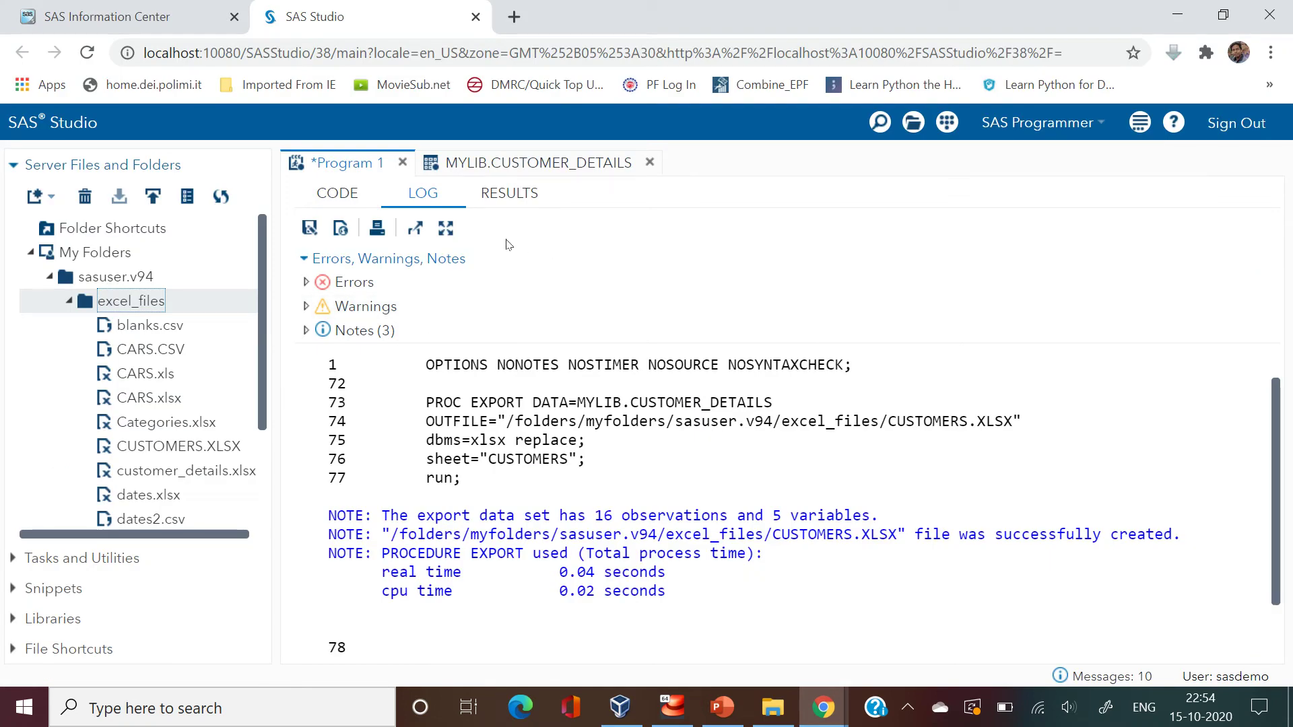
left_click(301, 195)
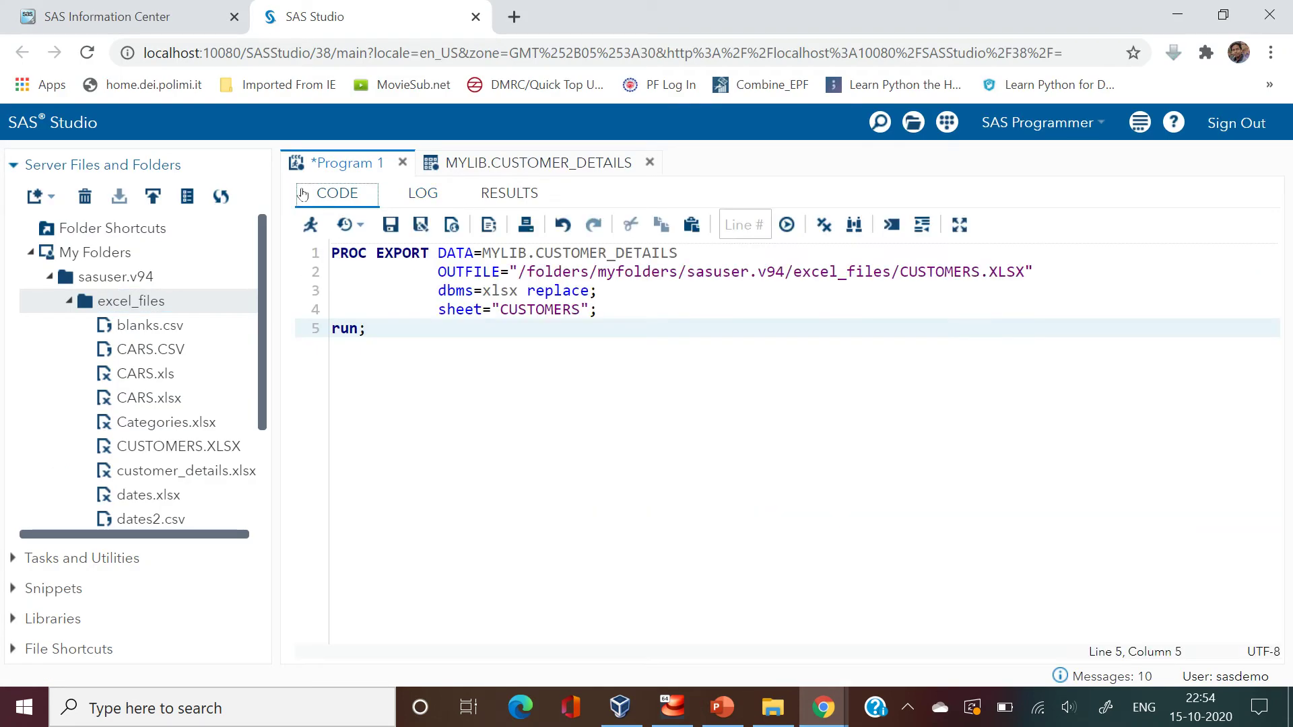
left_click(669, 336)
left_click(1023, 273)
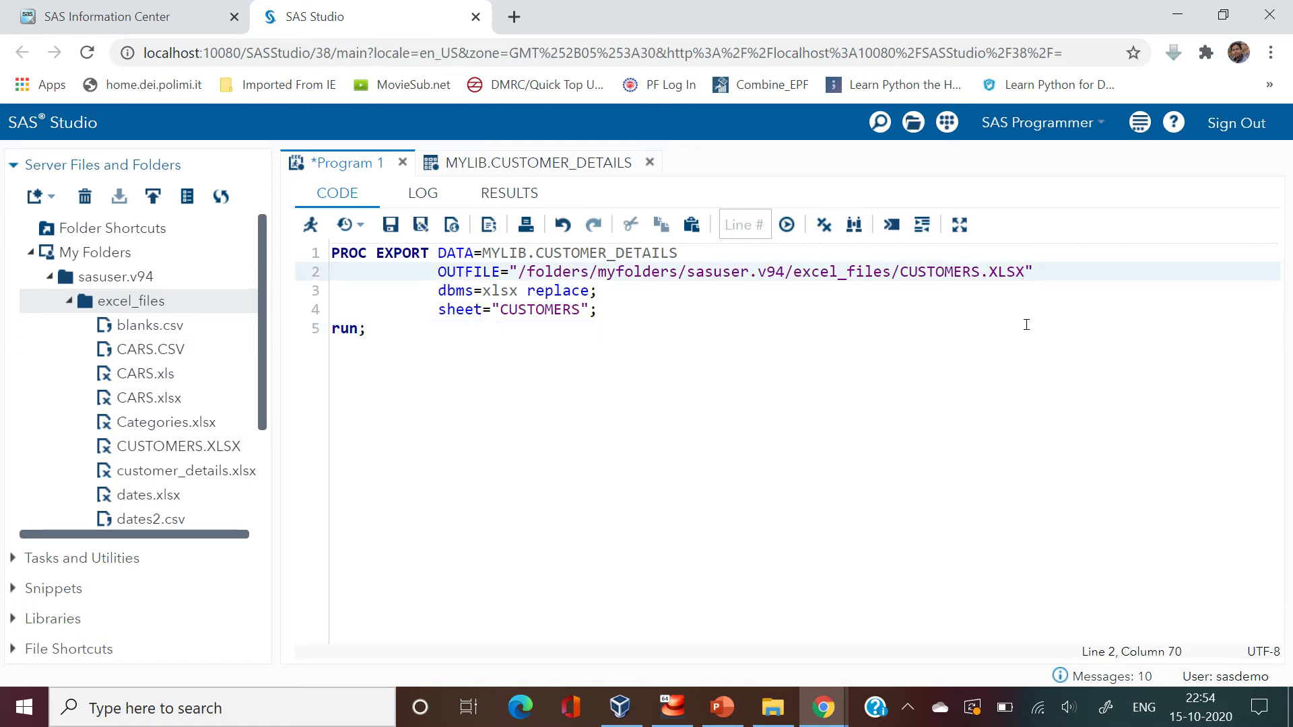
key("BackSpace")
left_click(511, 291)
key("Delete")
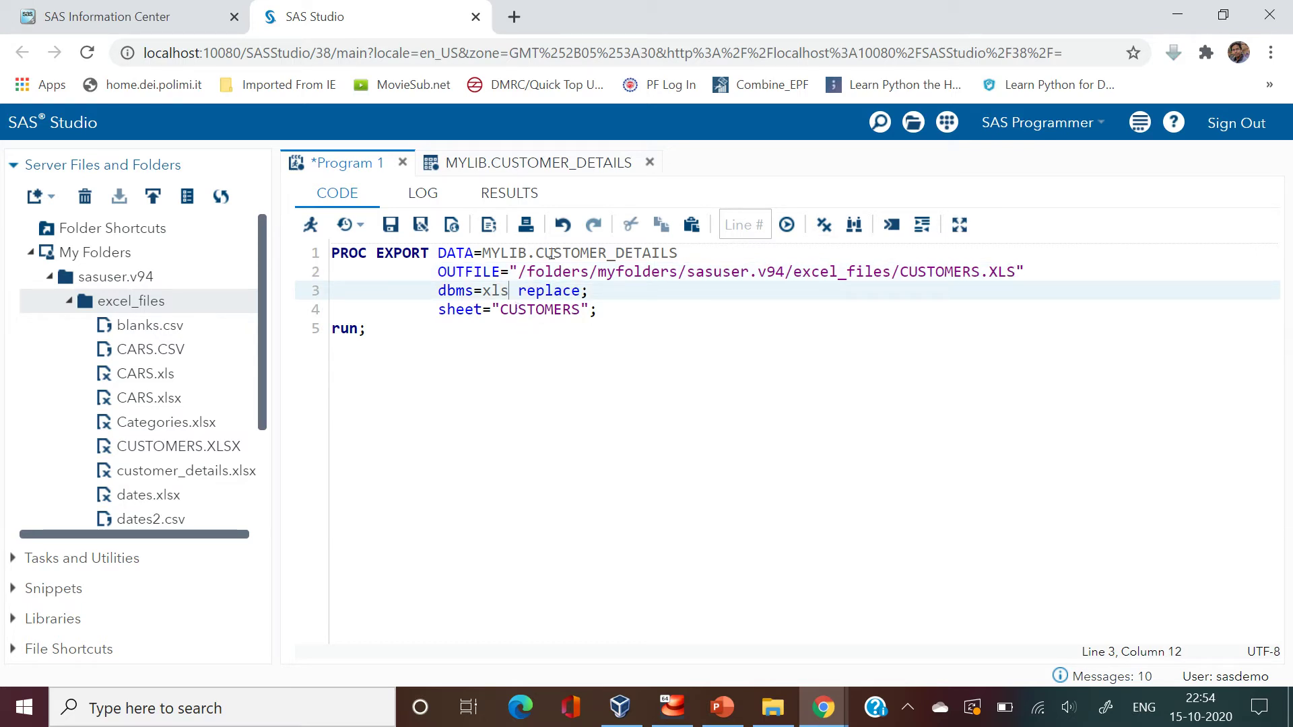
Step: Rerun the export and check the new CUSTOMERS.XLS in excel_files
left_click(310, 226)
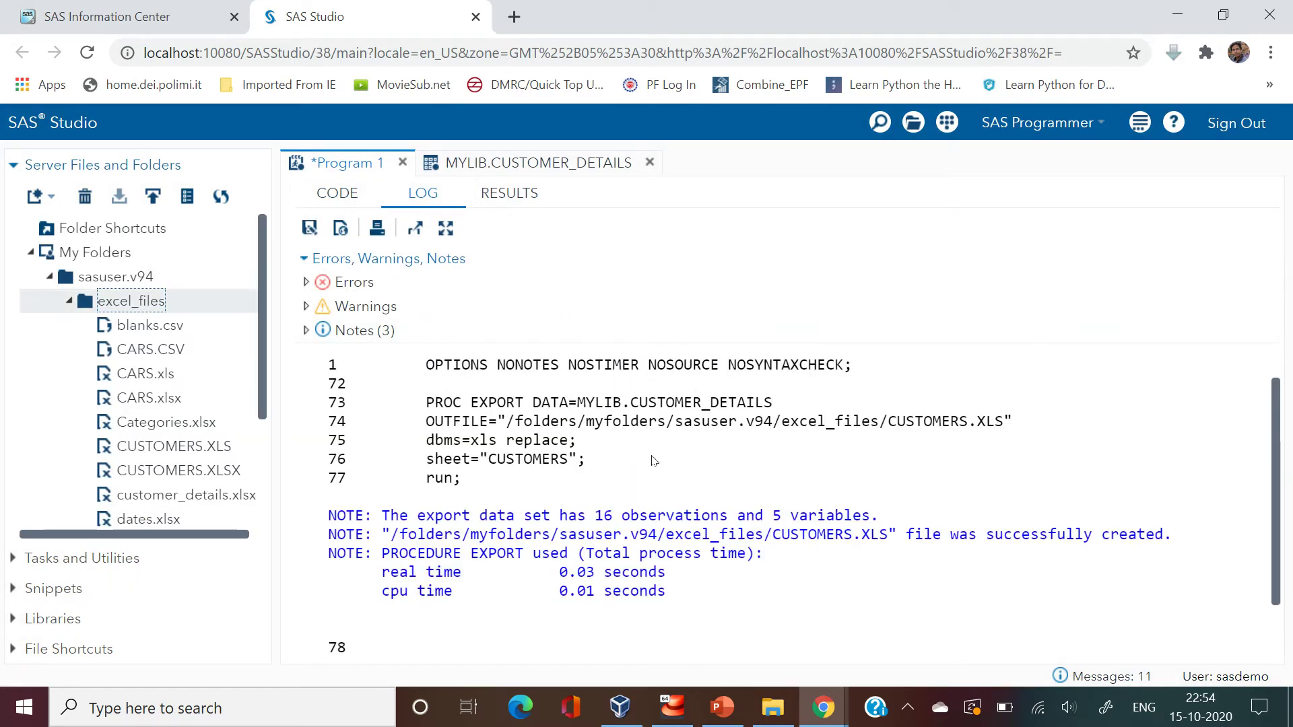
key("alt+Tab")
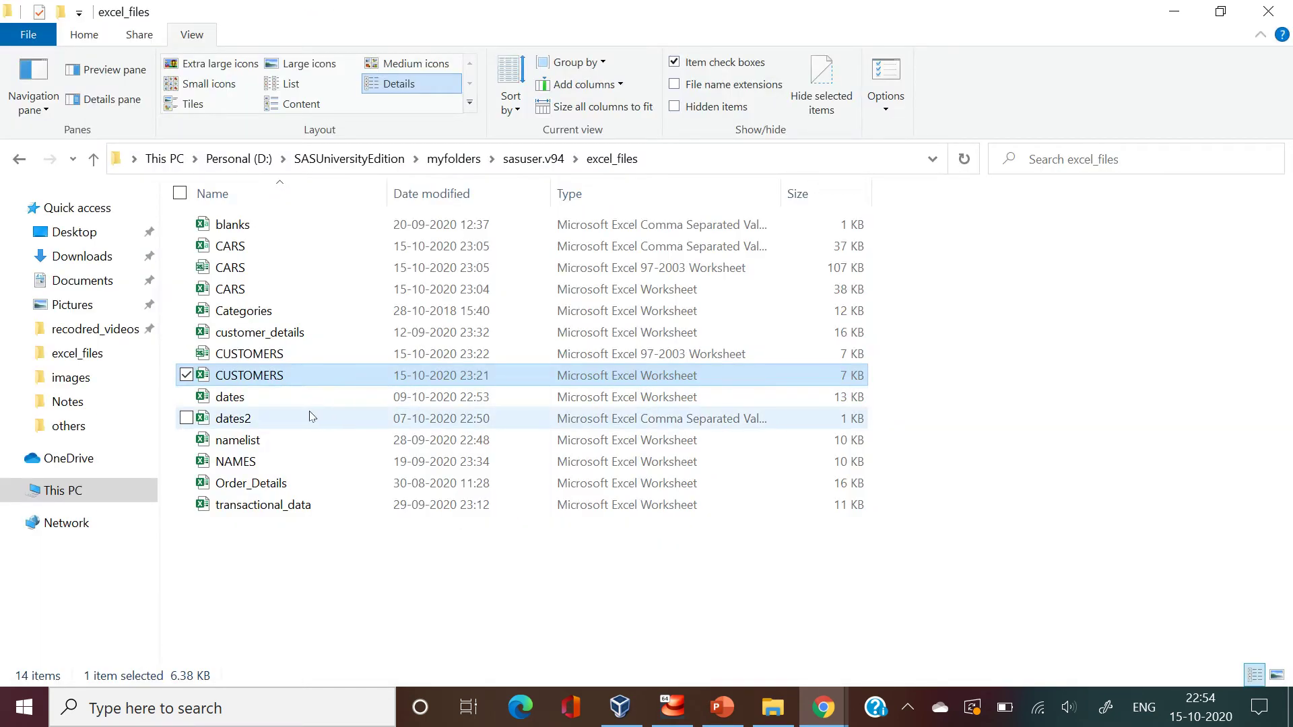
left_click(277, 361)
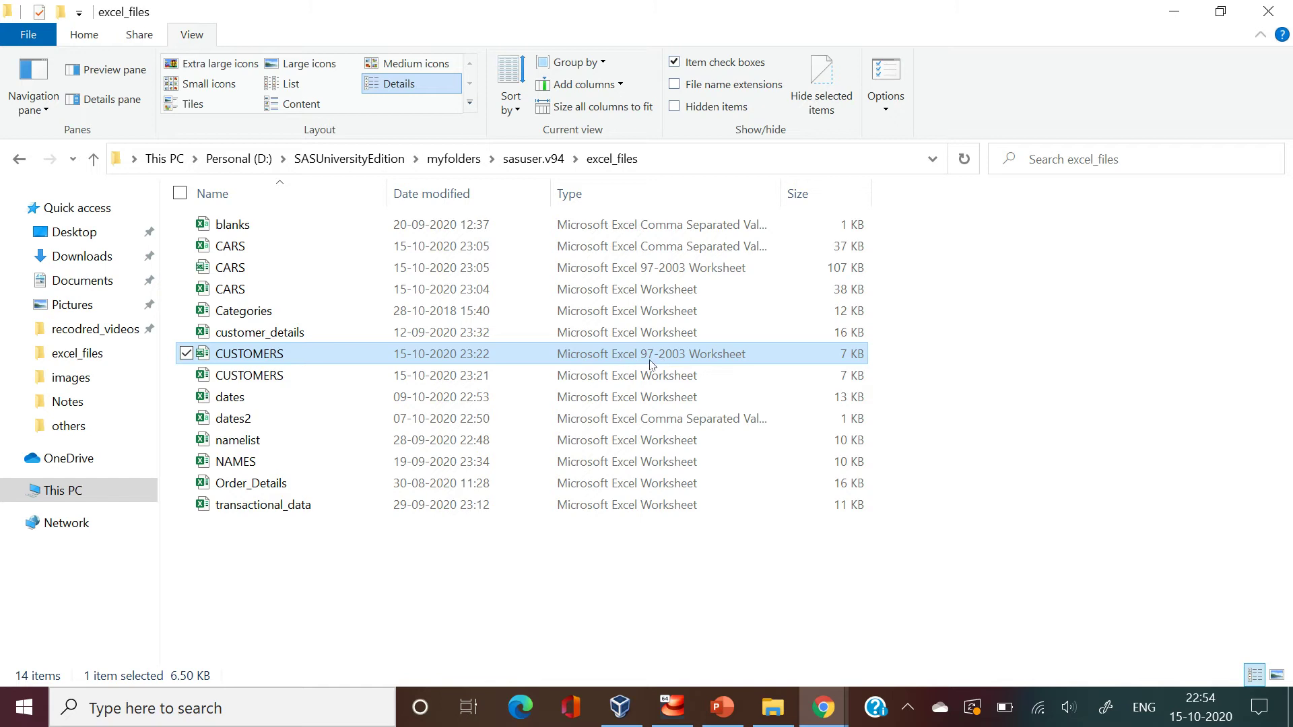
key("alt+Tab")
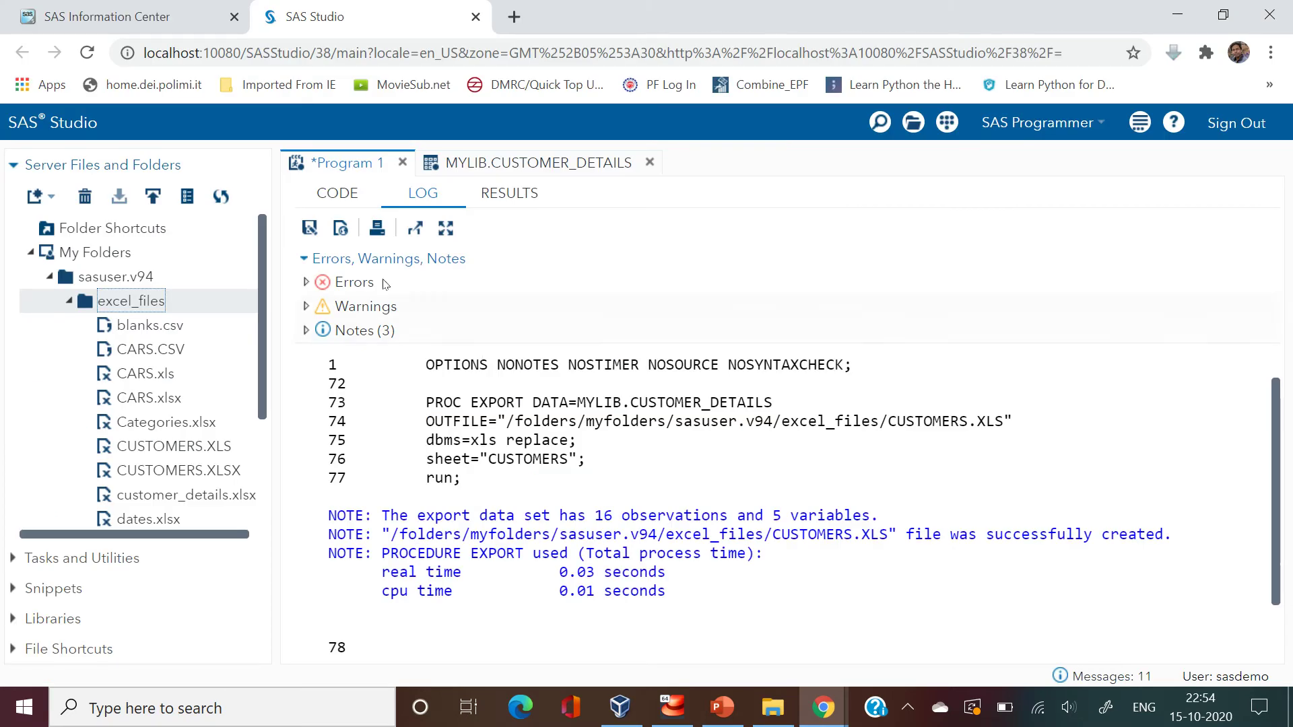
Step: Change the output extension and the dbms value to csv
left_click(344, 196)
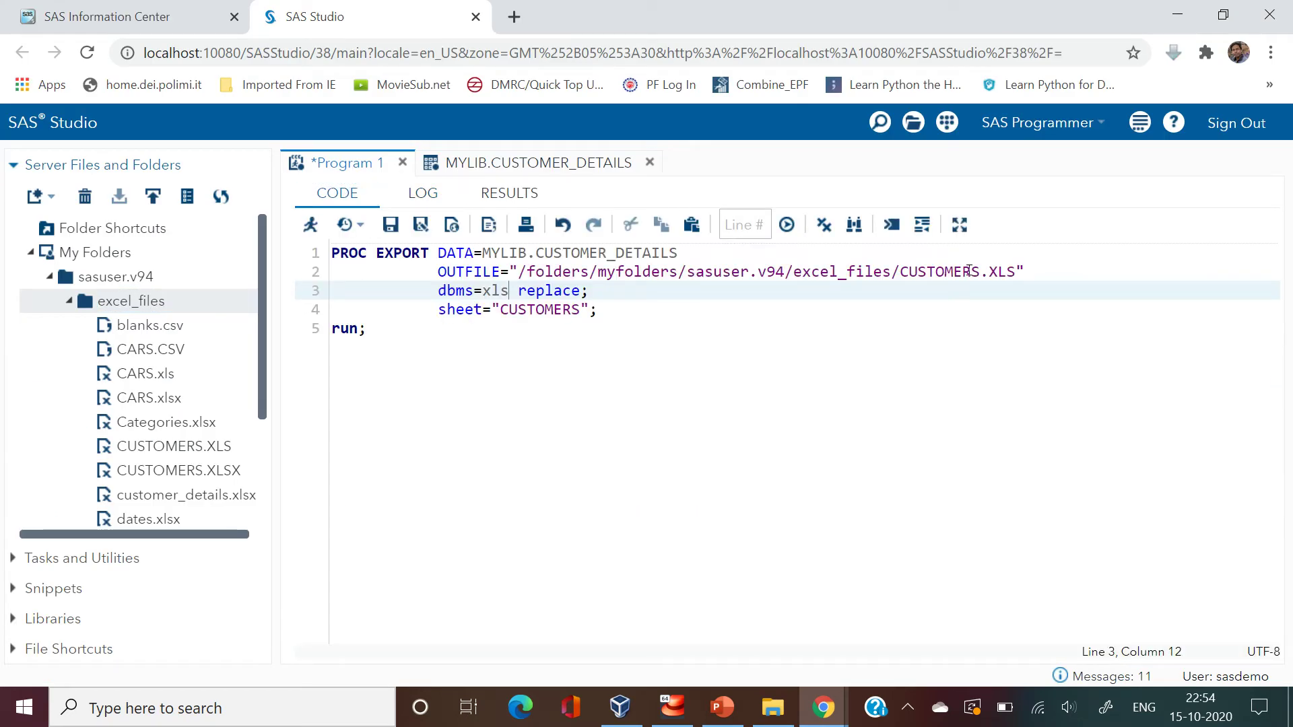
left_click(987, 272)
key("shift+Right")
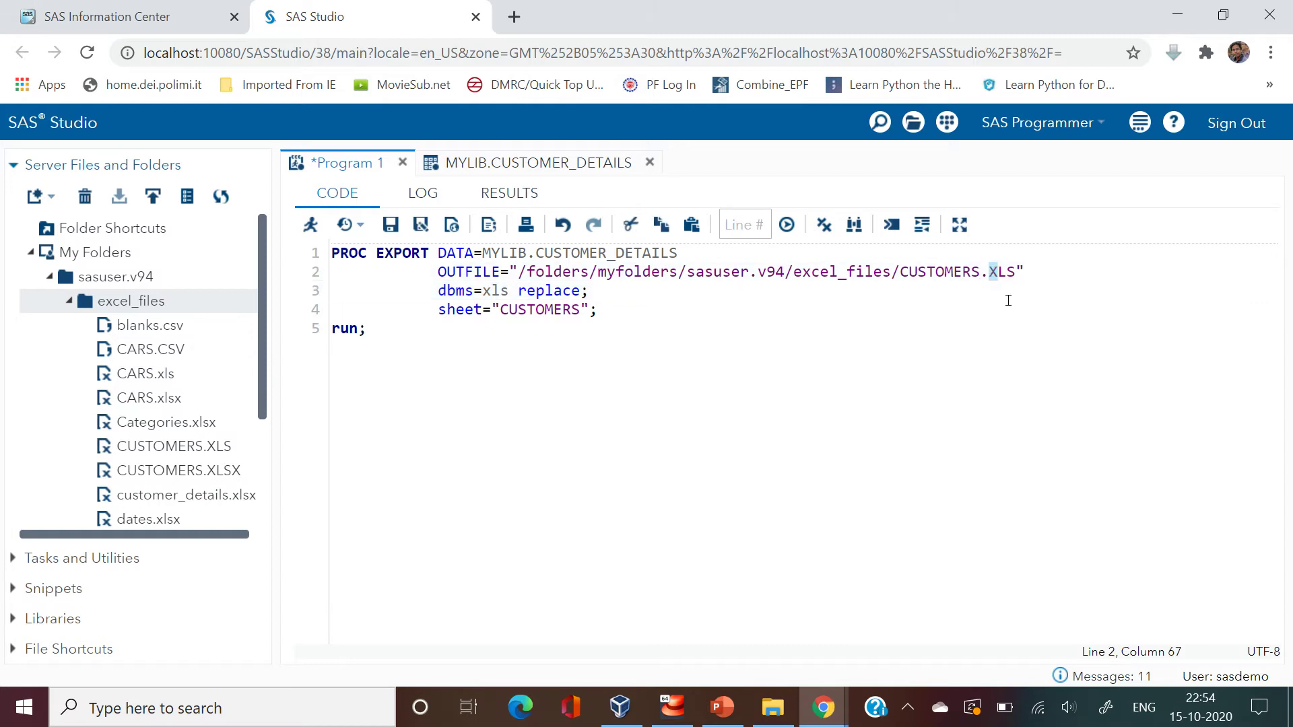
key("shift+Right")
key("shift+Right")
type("csv")
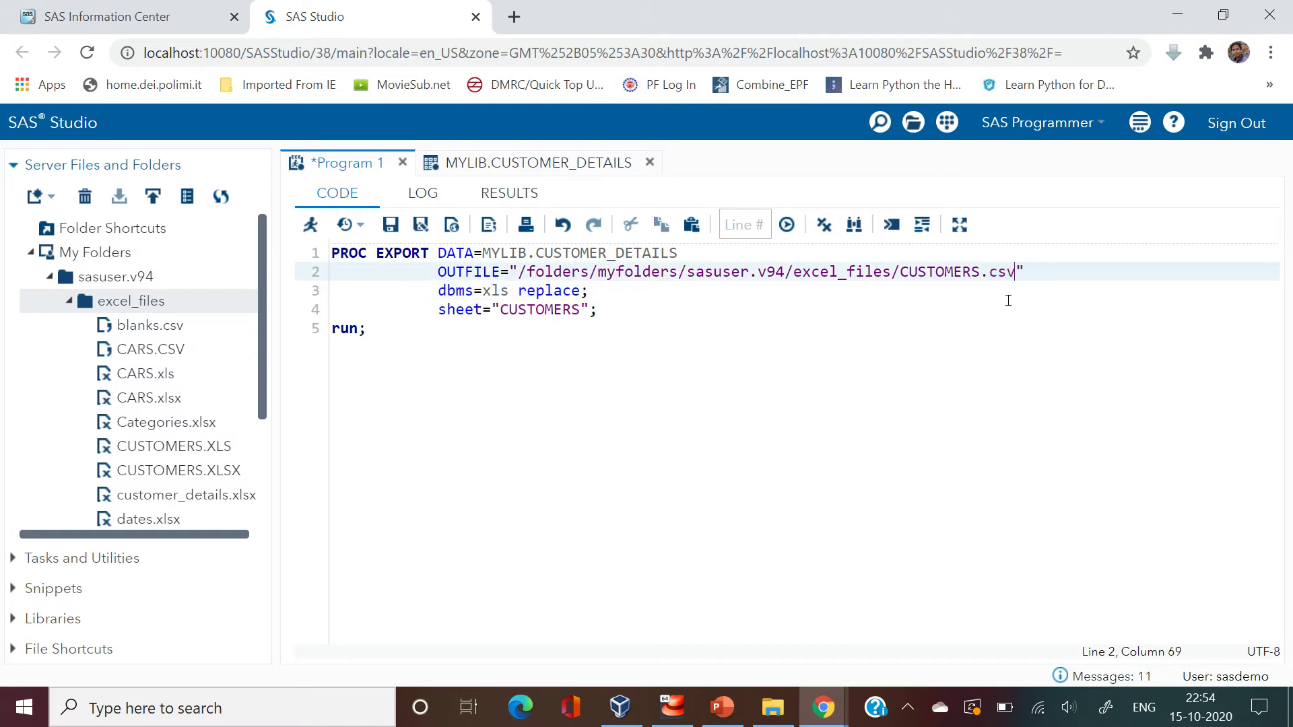
double_click(495, 291)
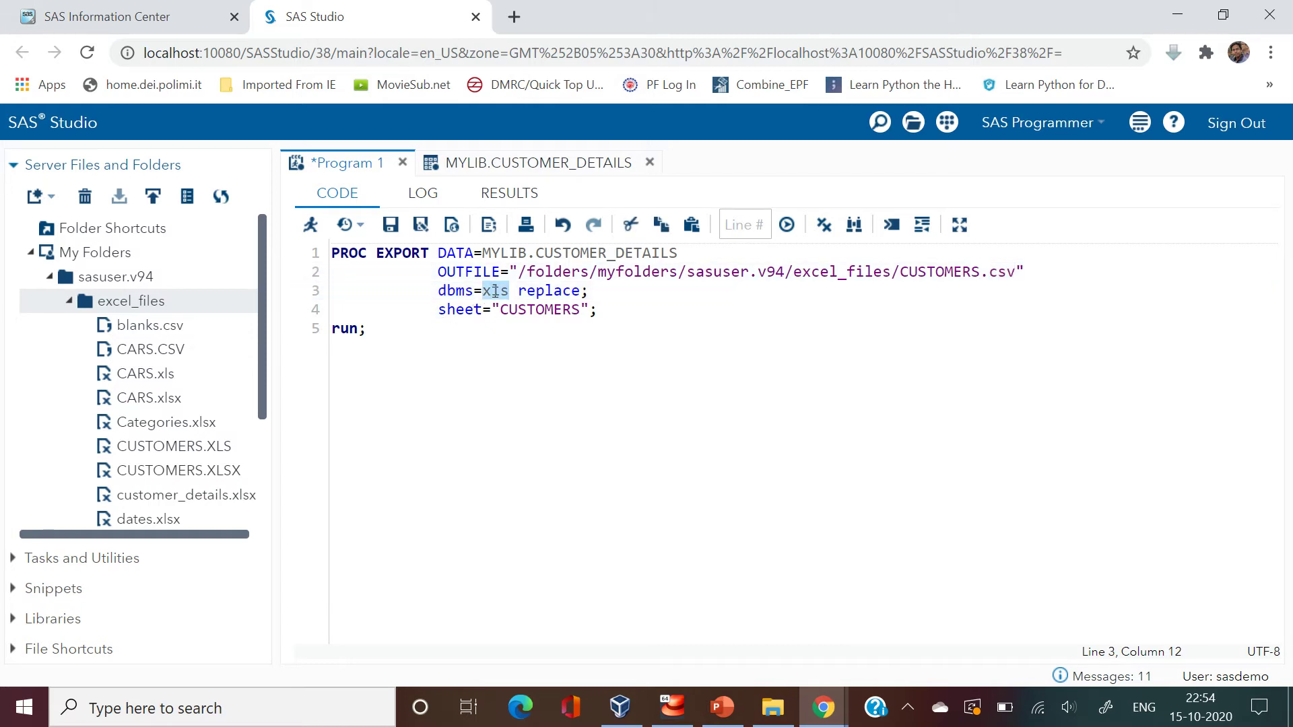
type("csv")
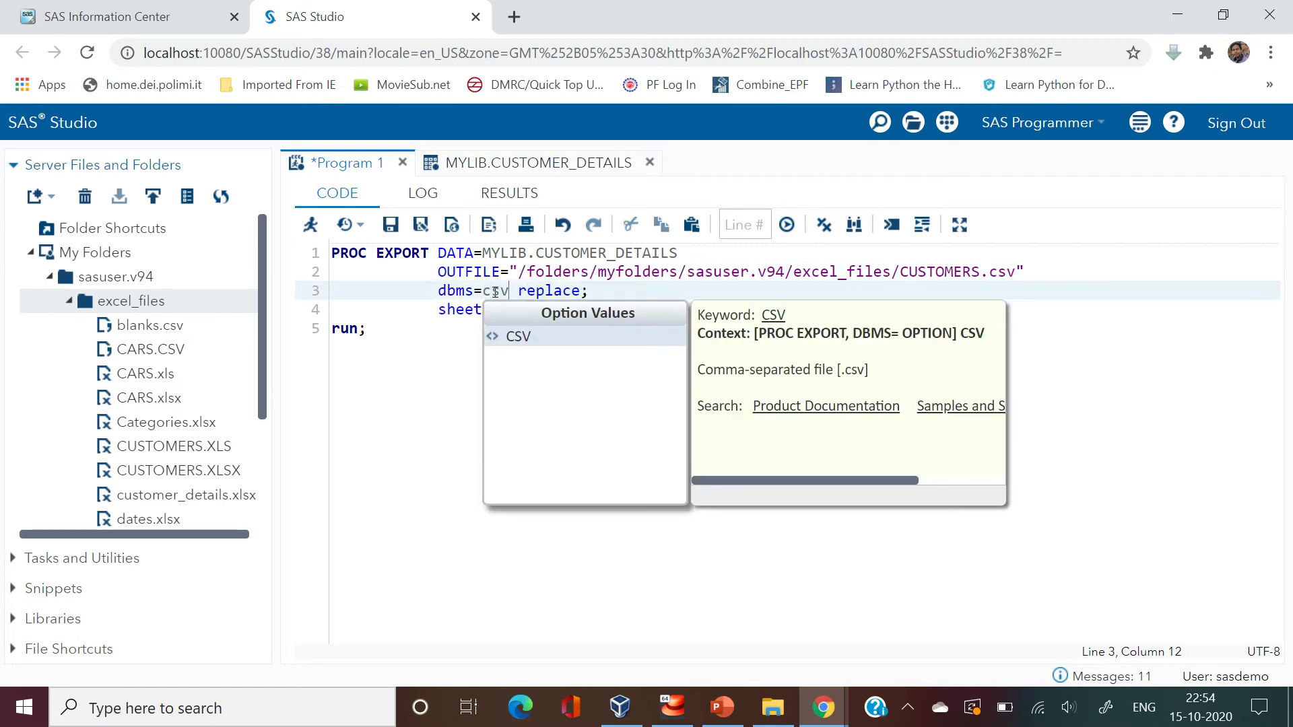
key("Escape")
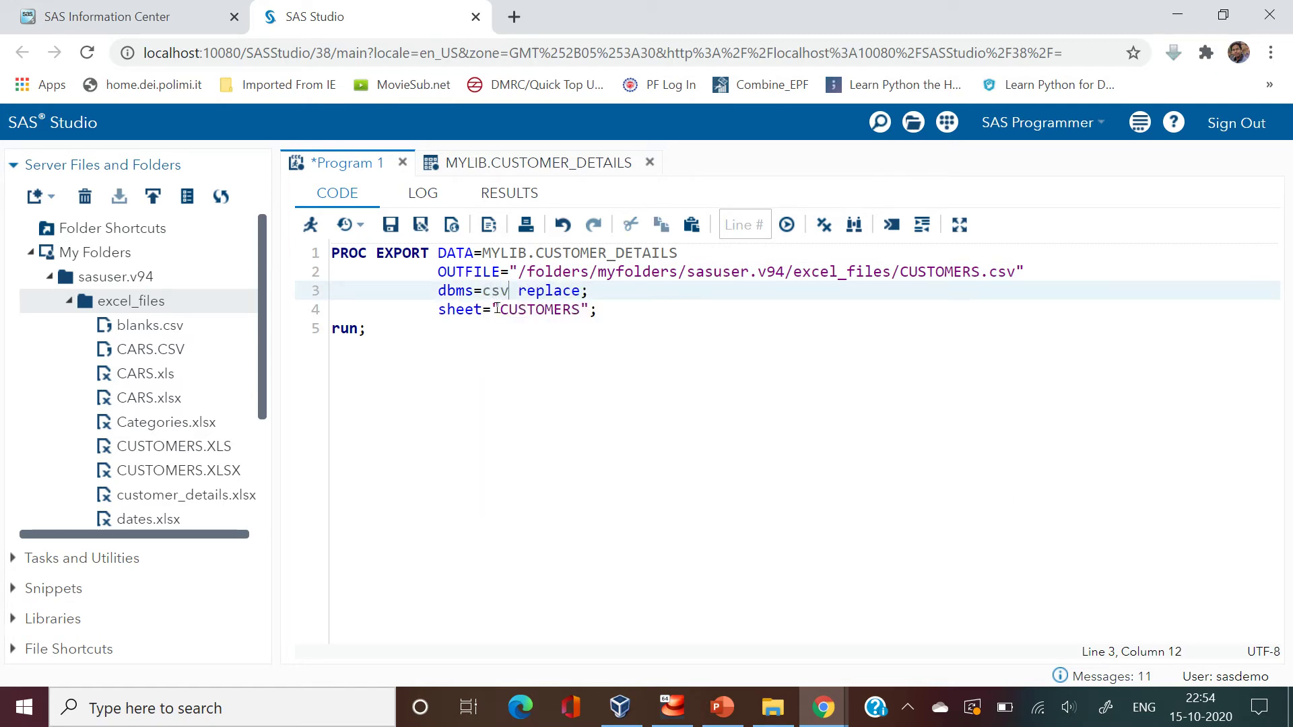
Step: Comment out the sheet line, run the export, and verify CUSTOMERS.csv in excel_files
left_click(497, 308)
key("ctrl+slash")
left_click(378, 299)
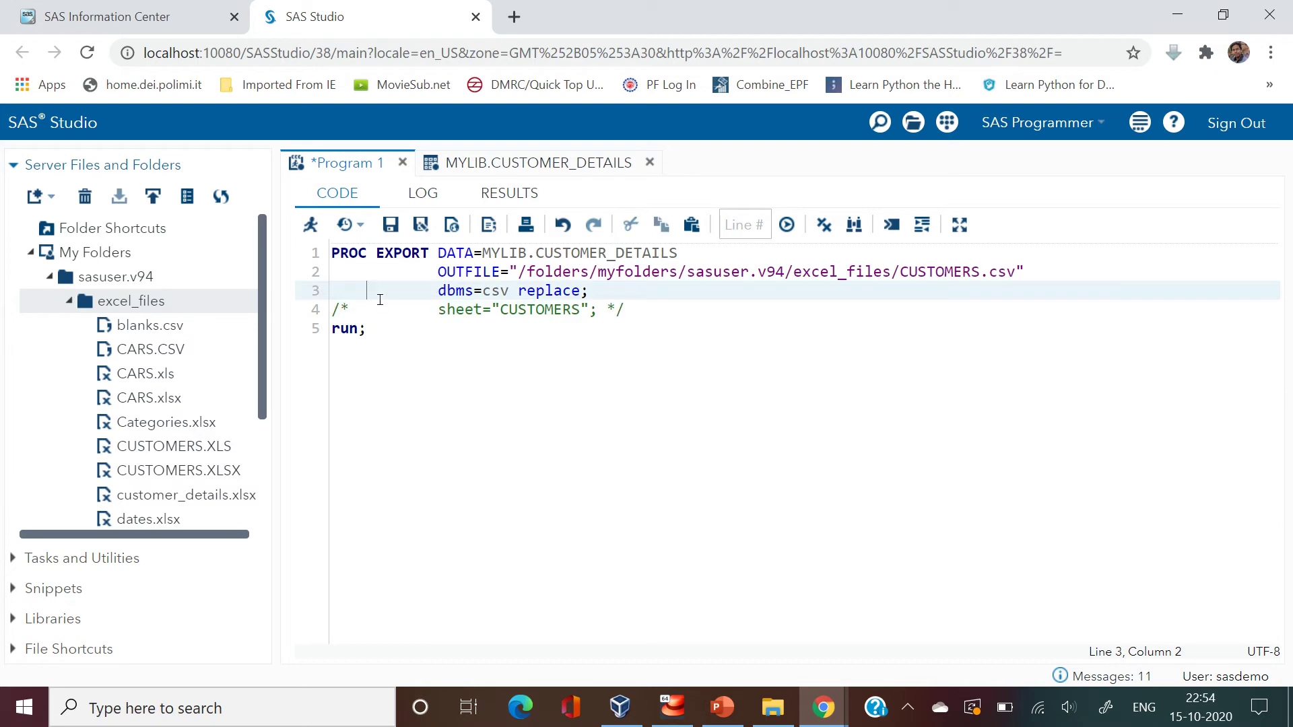
left_click(311, 224)
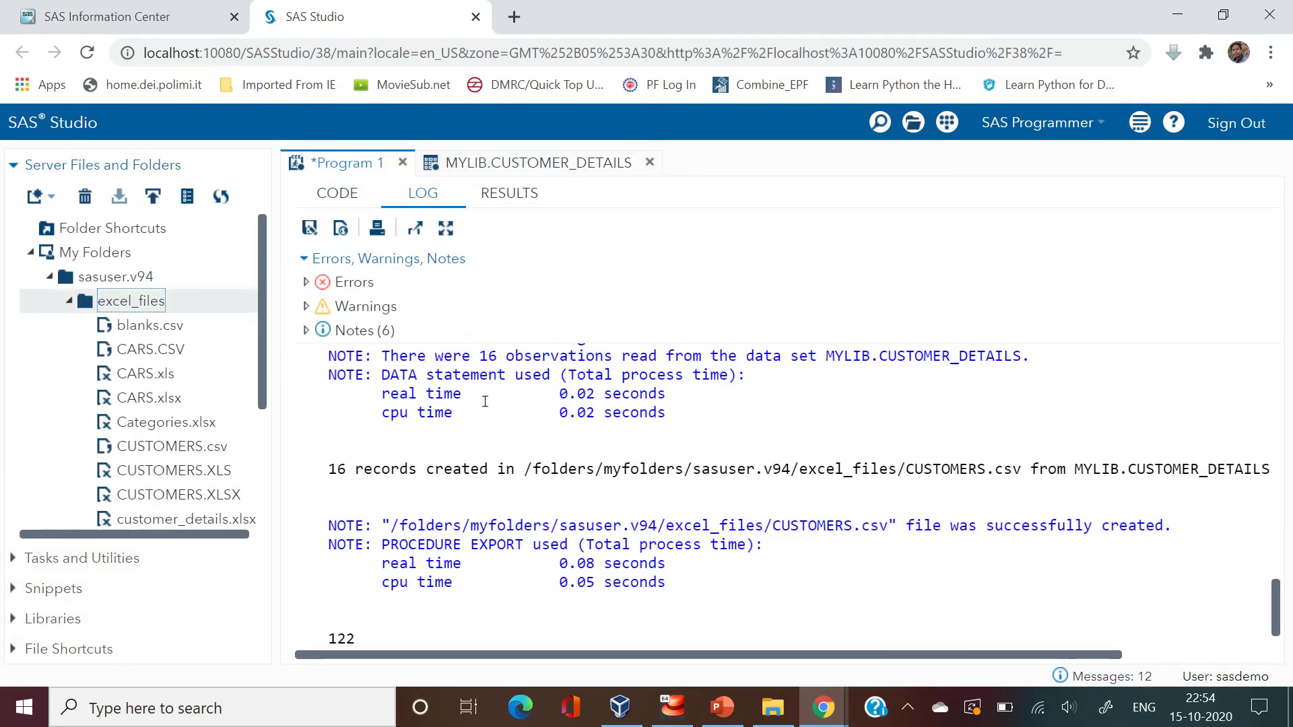
key("alt+Tab")
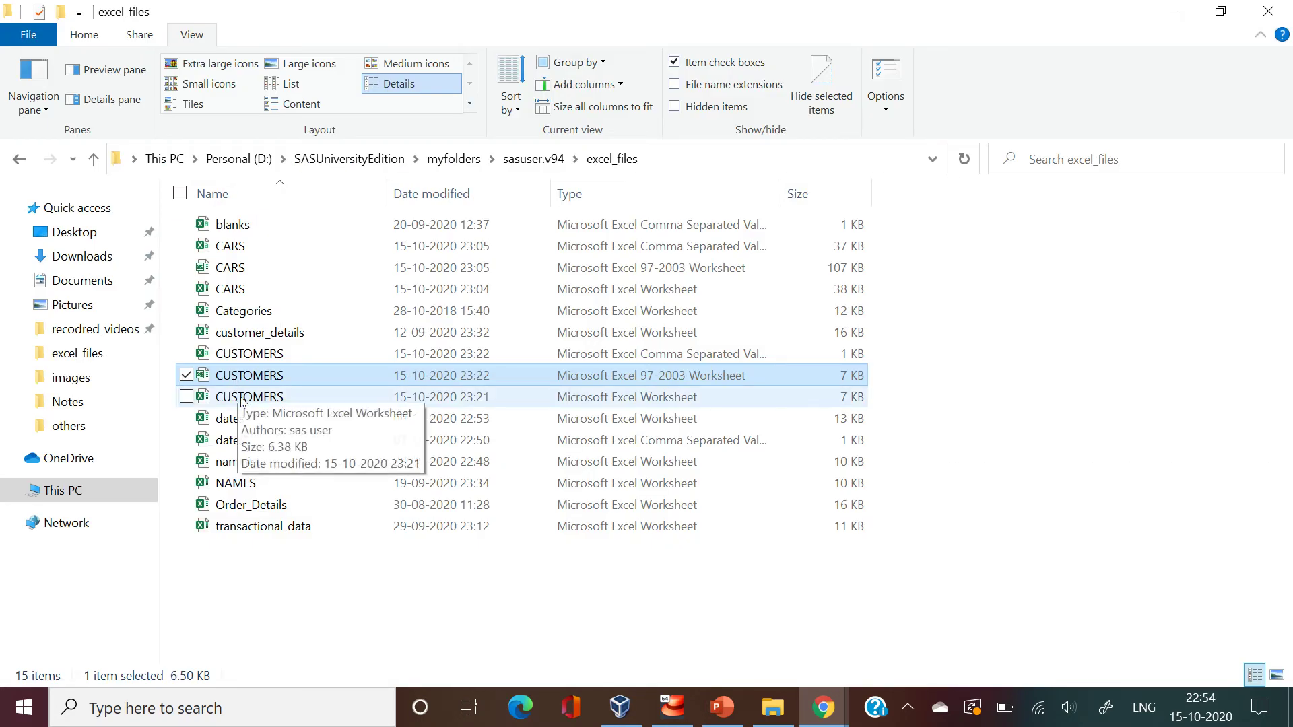
left_click(237, 361)
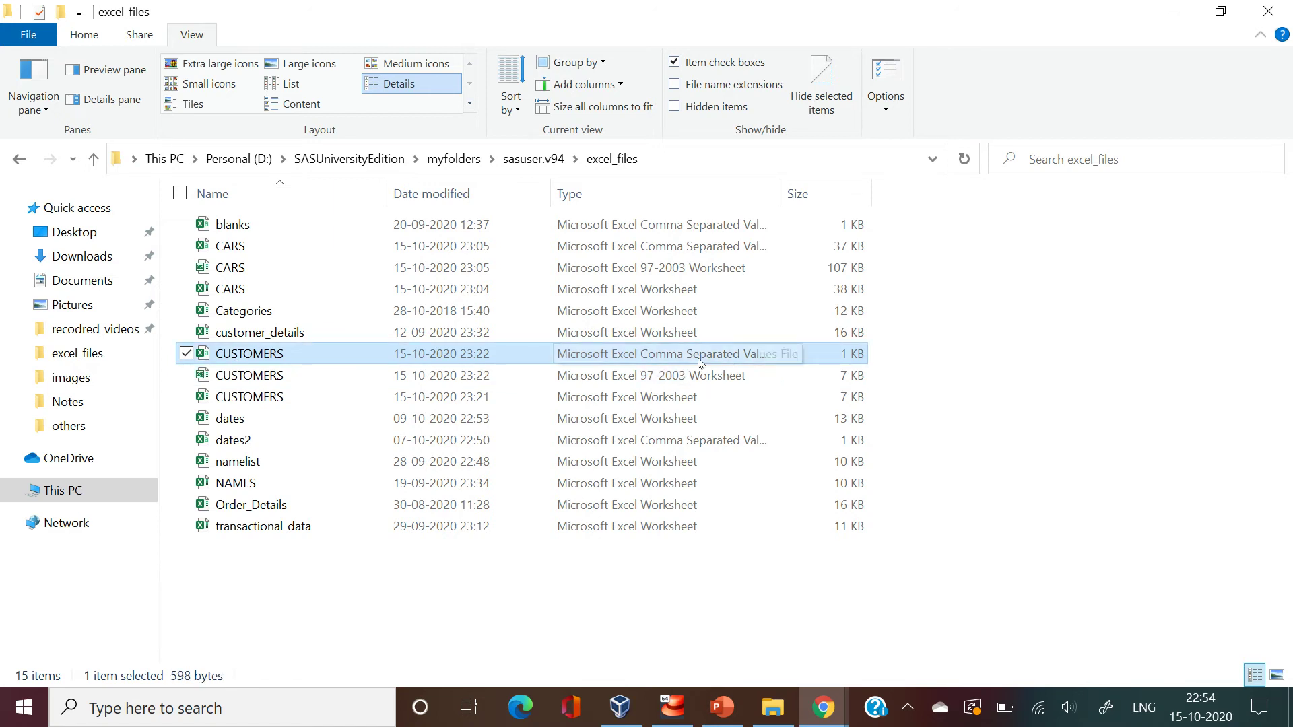
key("alt+Tab")
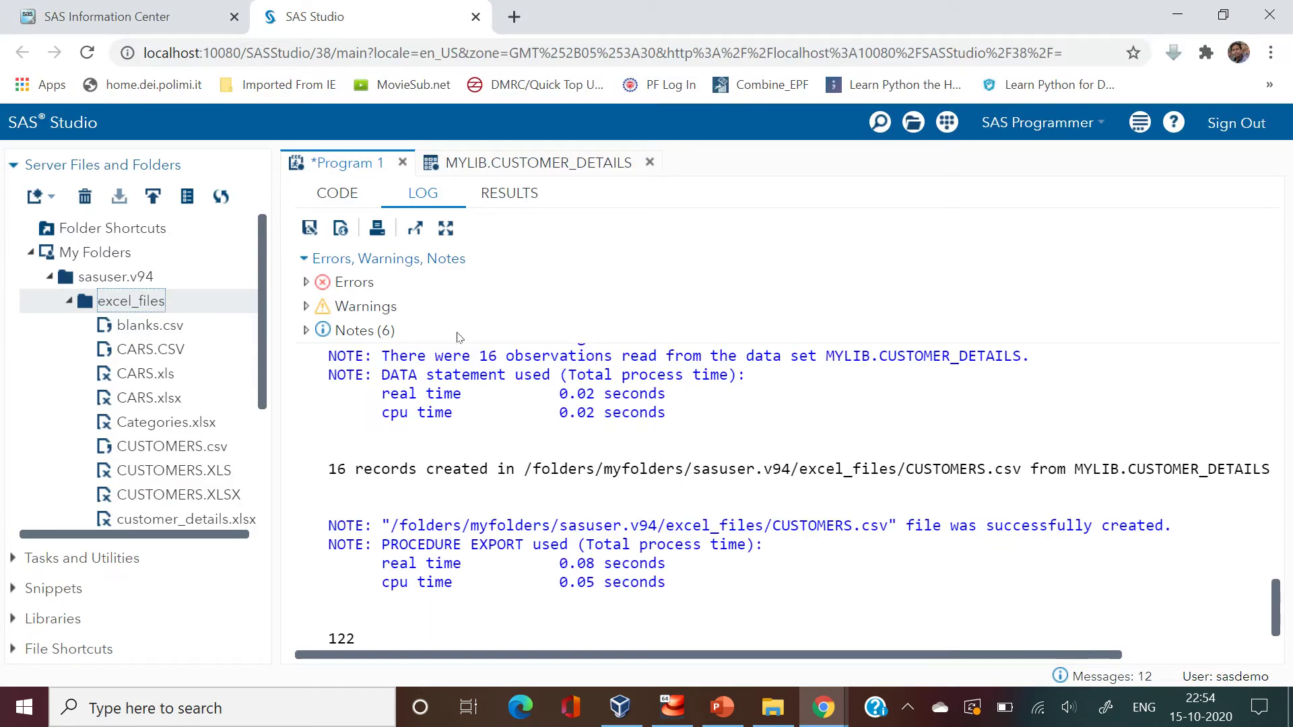
Step: Undo the csv edits back to dbms=xlsx with sheet CUSTOMERS, and add two blank lines
left_click(337, 195)
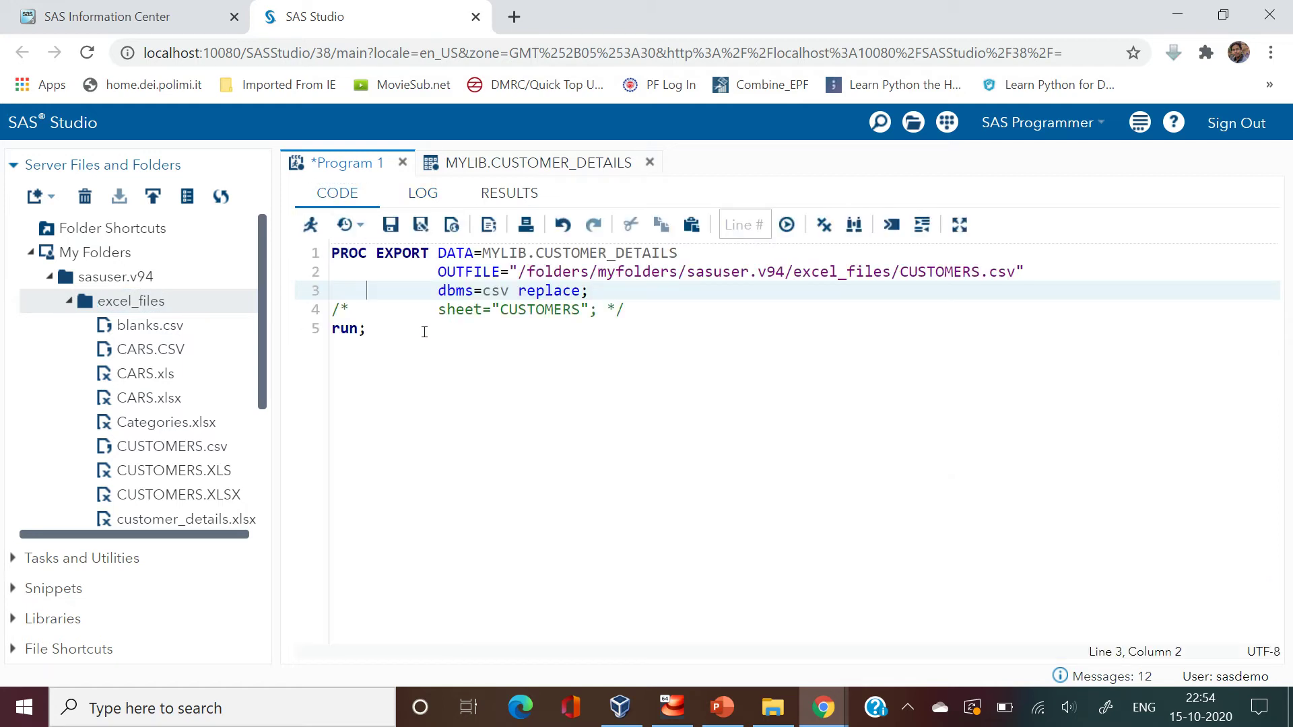
key("ctrl+z")
key("ctrl+z")
key("ctrl+z")
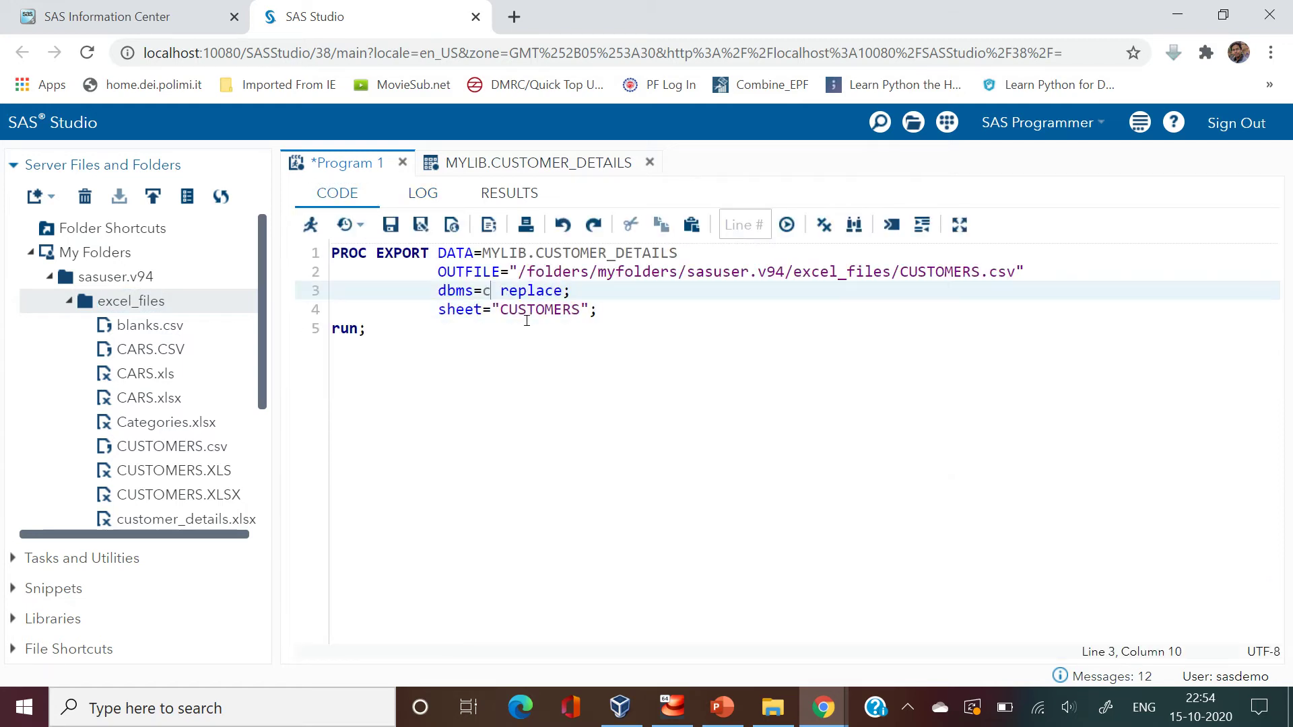
key("ctrl+z")
key("ctrl+z")
key("ctrl+z")
key("ctrl+z")
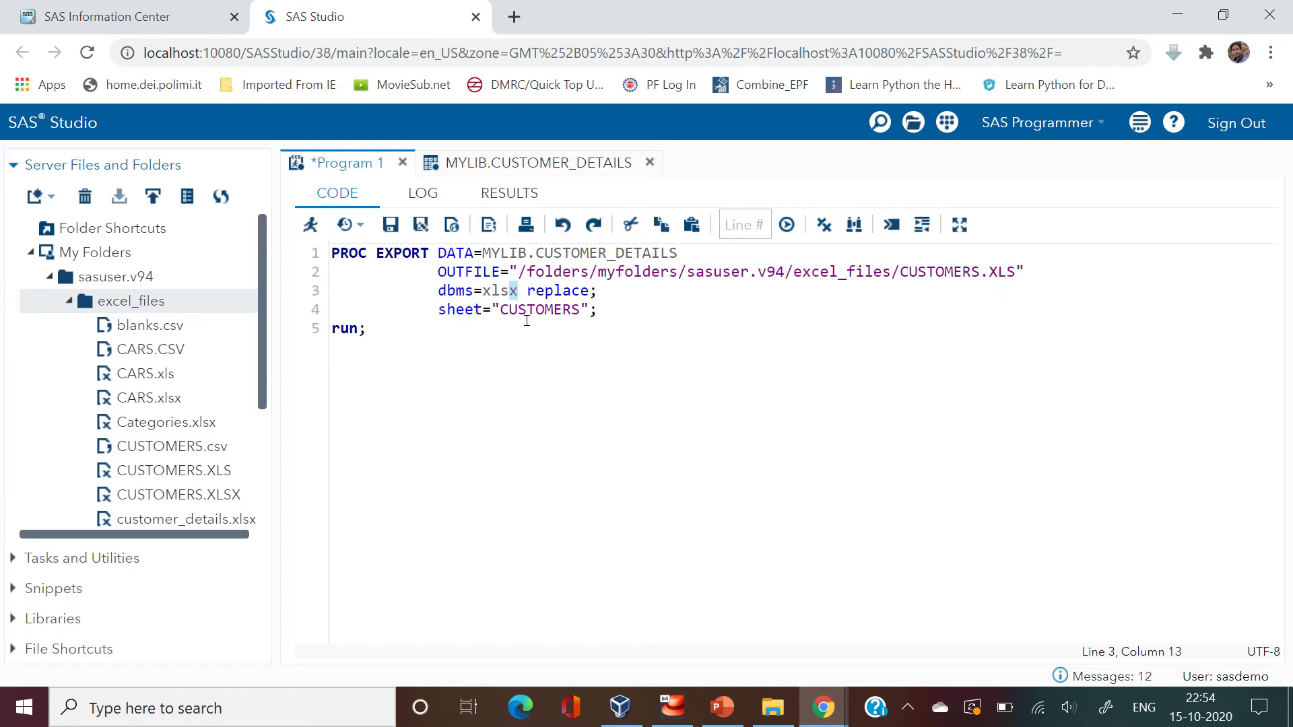
key("ctrl+z")
left_click(527, 320)
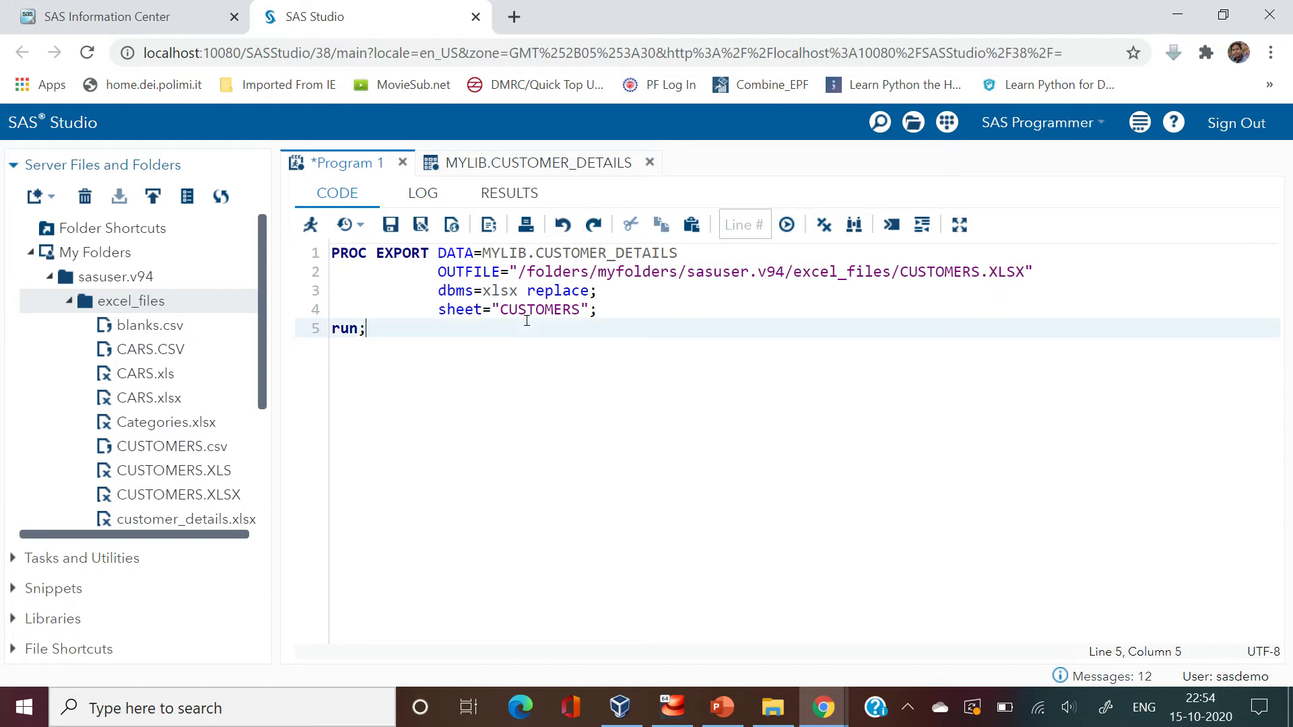
key("Return")
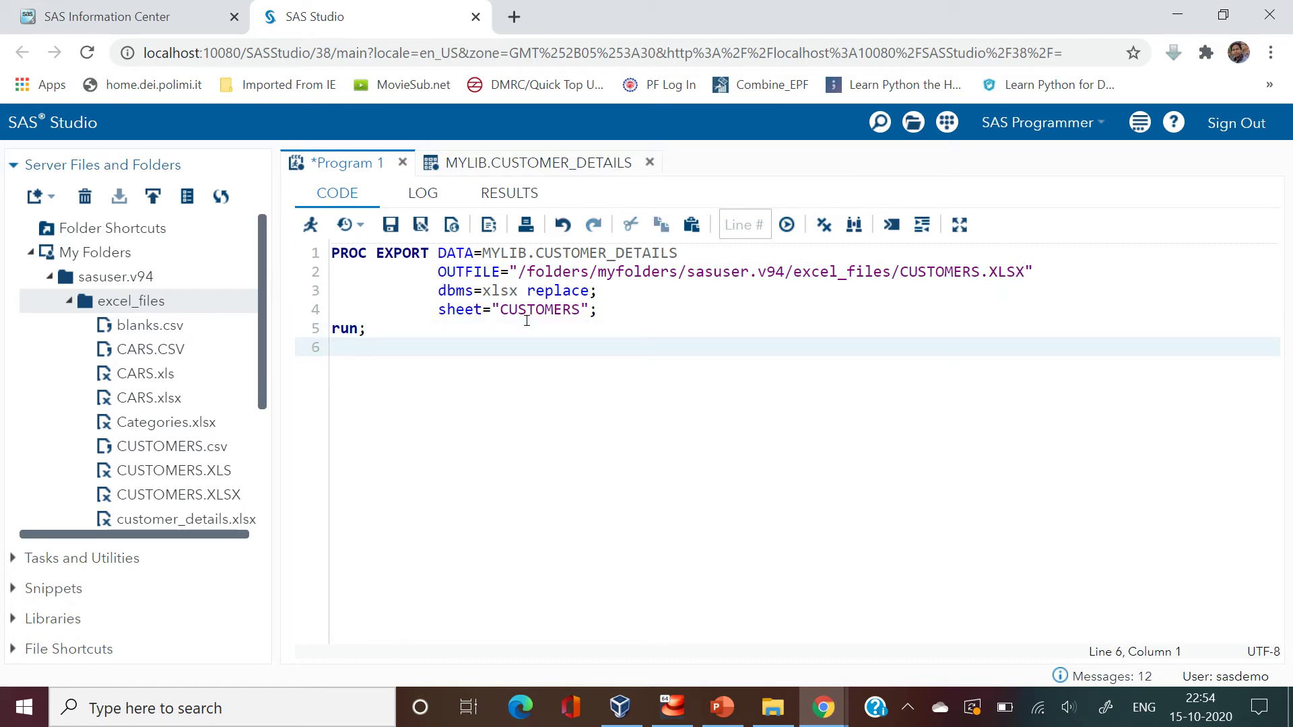
key("Return")
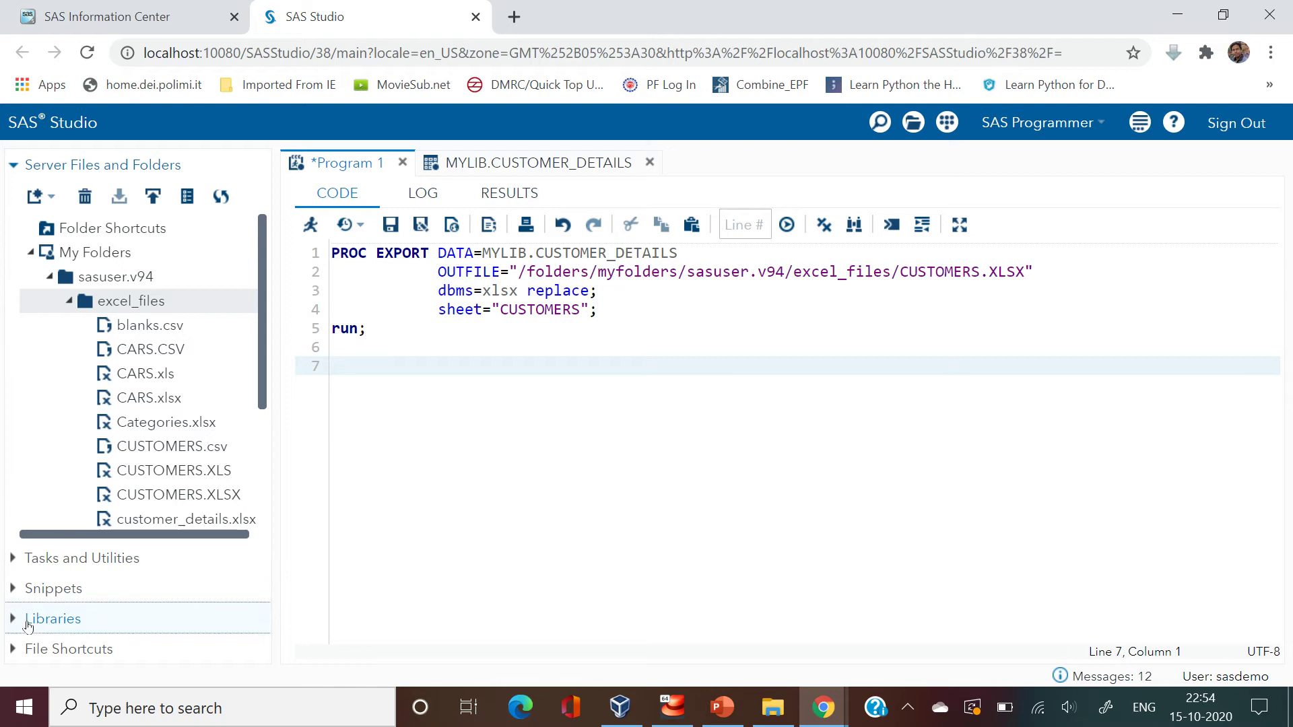
left_click(30, 618)
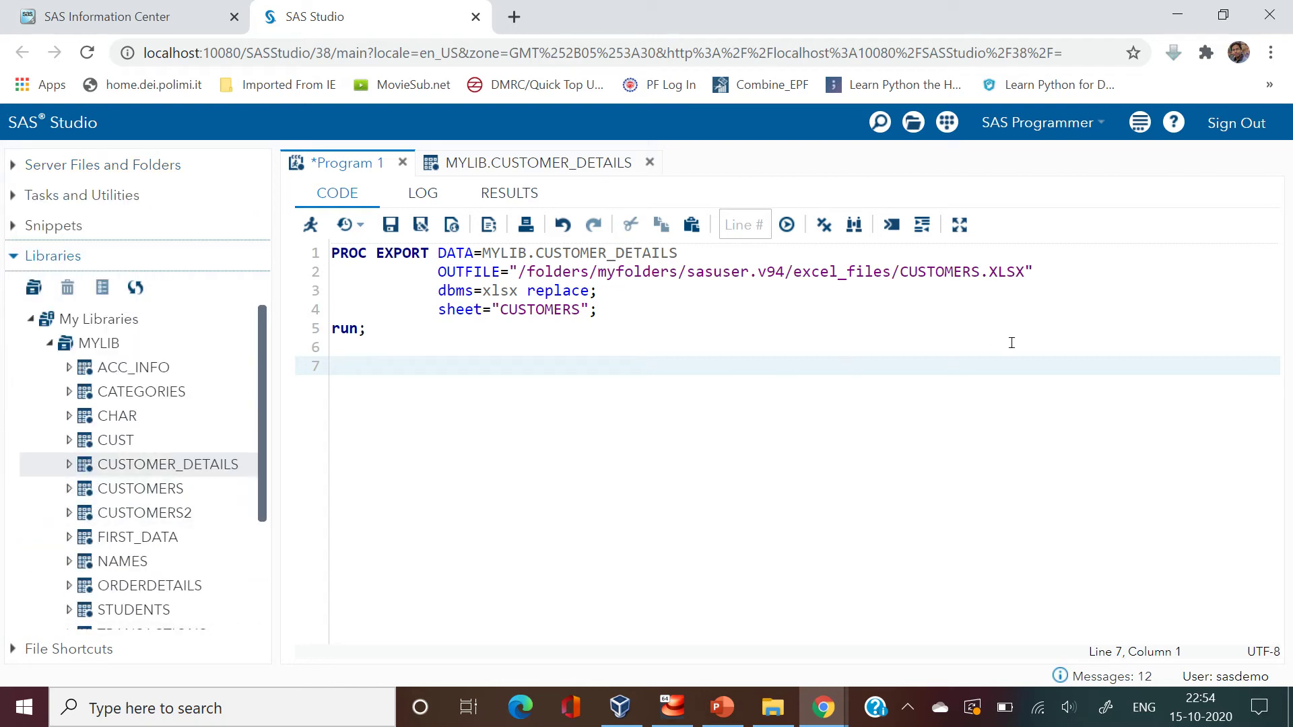
Step: Duplicate the PROC EXPORT block below and change its data set to customers
left_click_drag(371, 330, 290, 246)
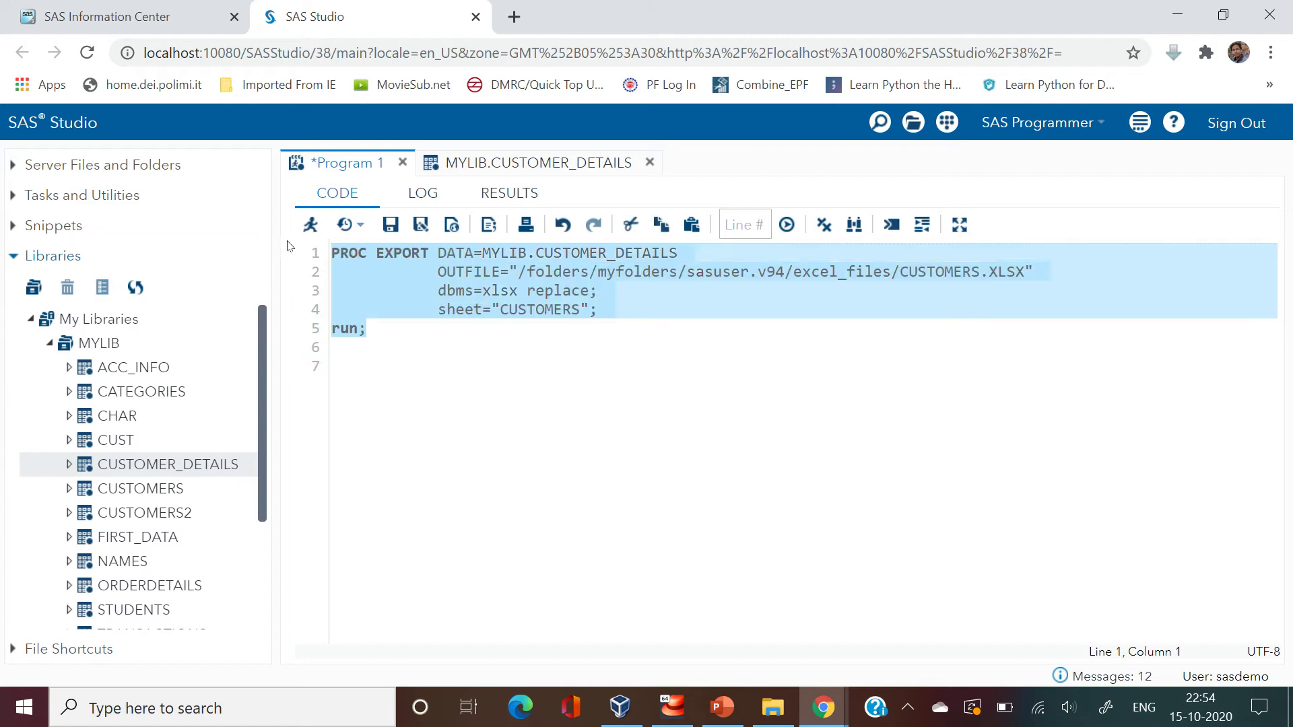
key("ctrl+End")
key("Return")
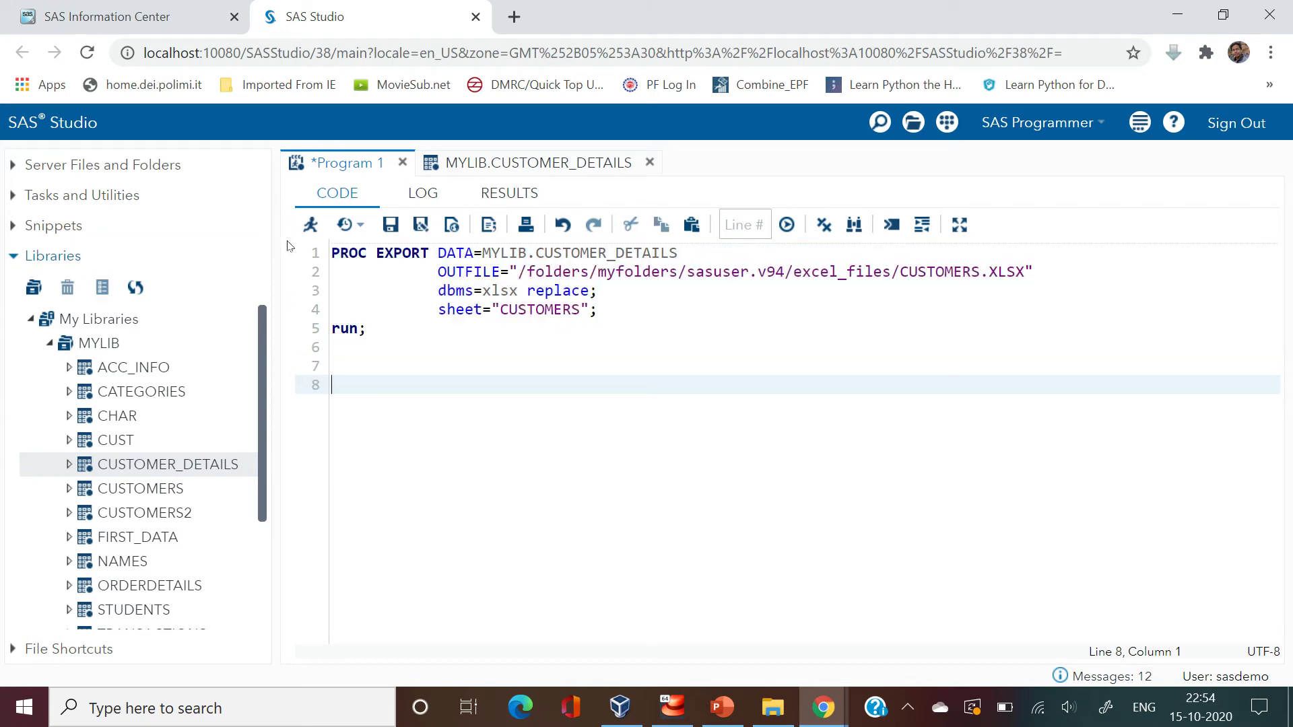
type("PROC EXPORT DATA=MYLIB.CUSTOMER_DETAILS             OUTFILE=\"/folders/myfolders/sasuser.v94/excel_files/CUSTOMERS.XLSX\"             dbms=xlsx replace;             sheet=\"CUSTOMERS\"; run;")
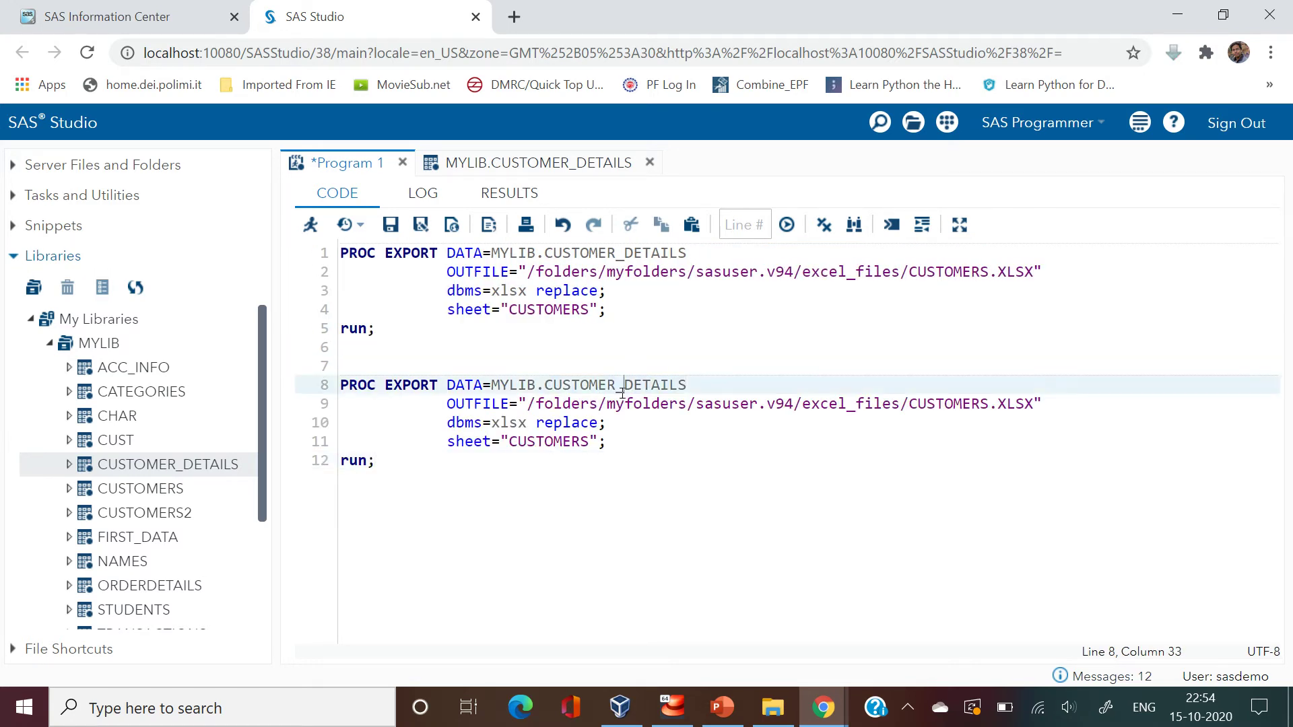
double_click(621, 386)
type("custo")
type("mers")
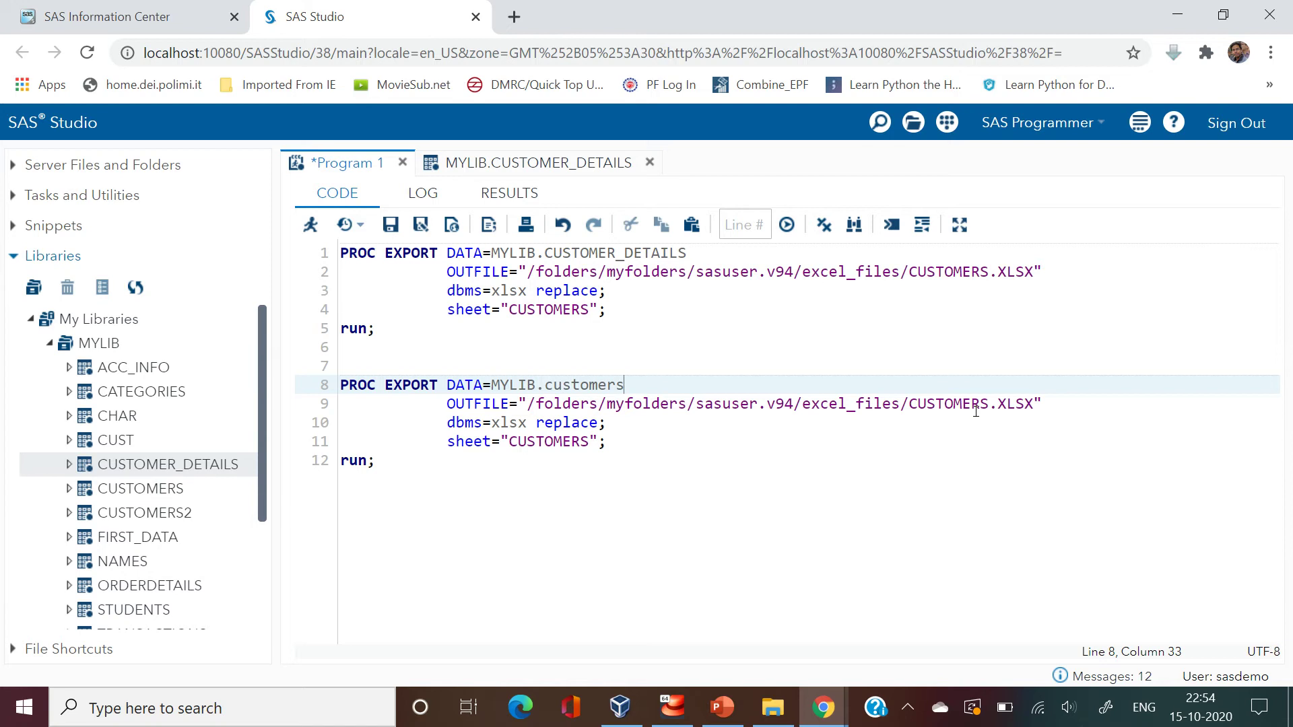
left_click(592, 439)
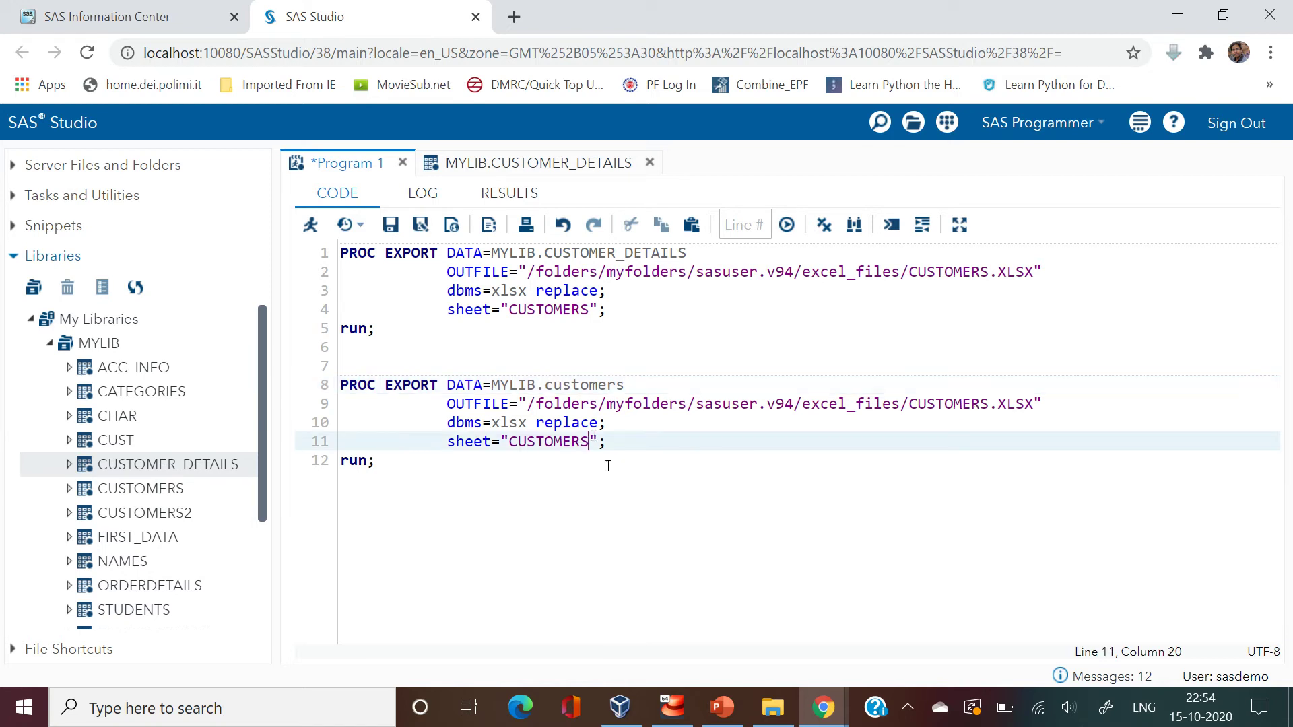
type("1")
left_click_drag(419, 365, 447, 505)
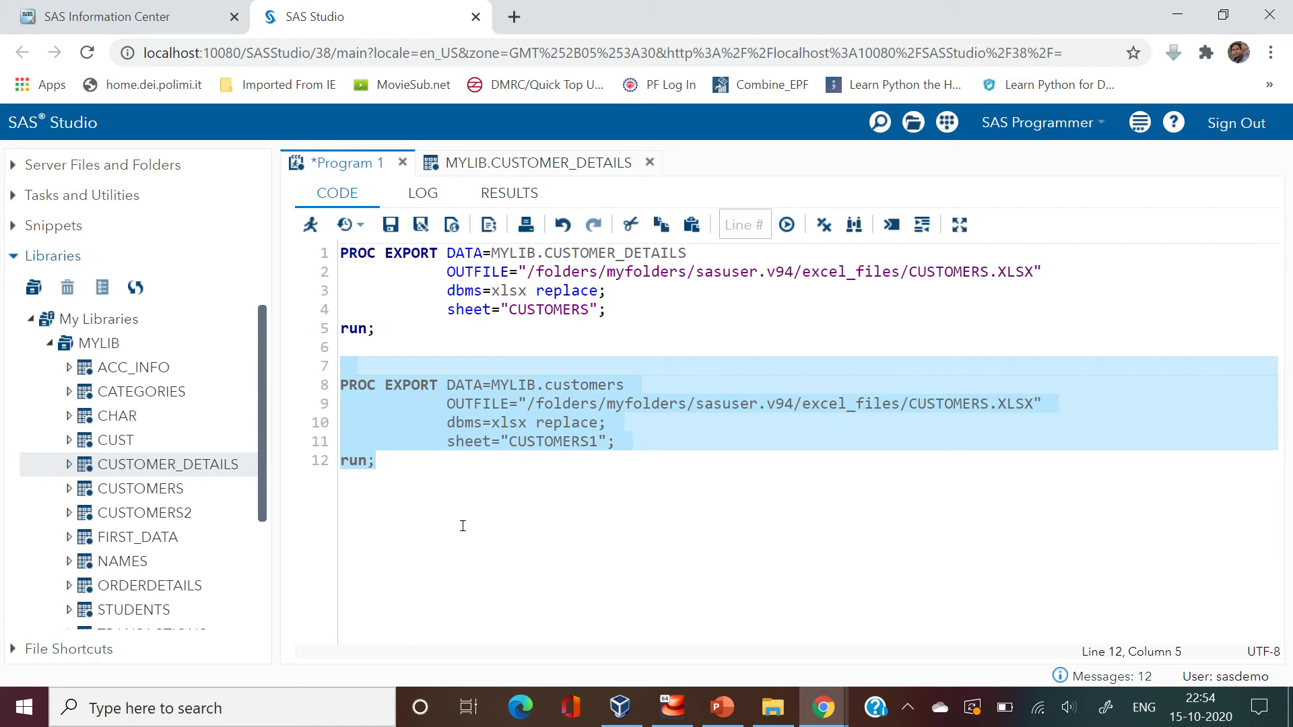
left_click(494, 359)
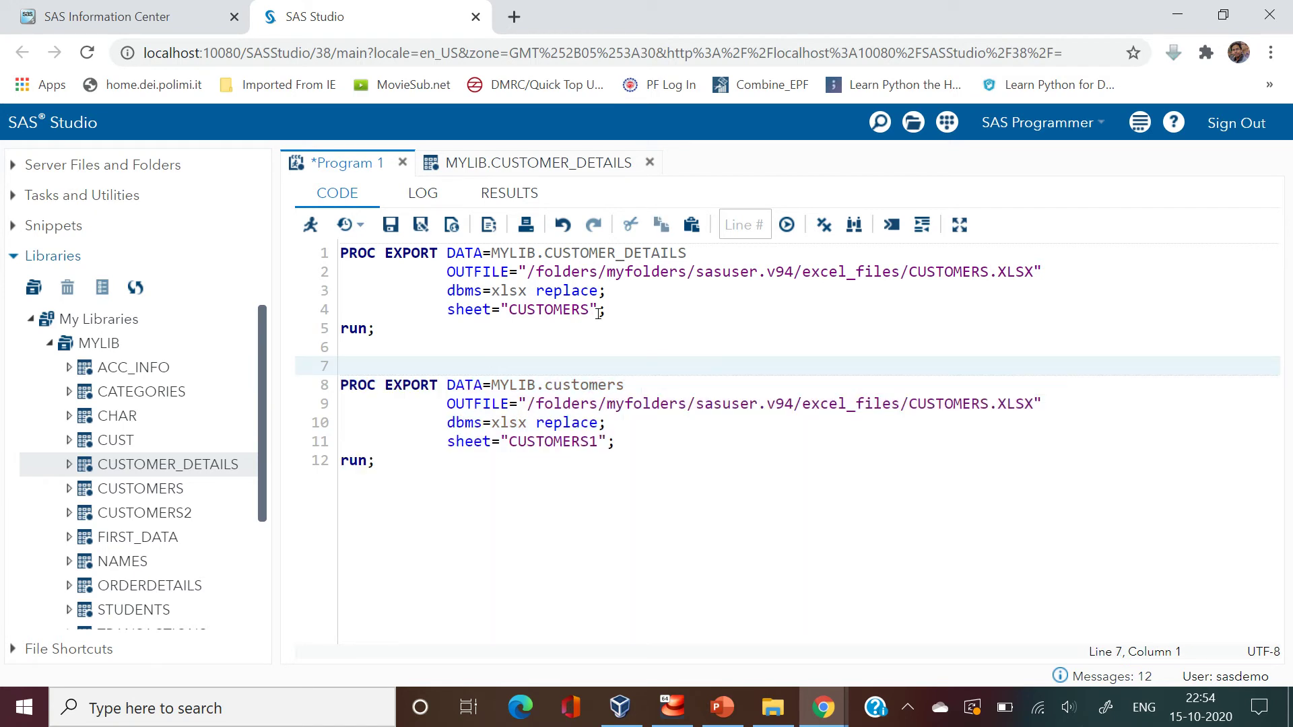
Step: Name the sheets CUSTOMER_DETAILS in the first block and customers in the second
double_click(639, 258)
key("ctrl+c")
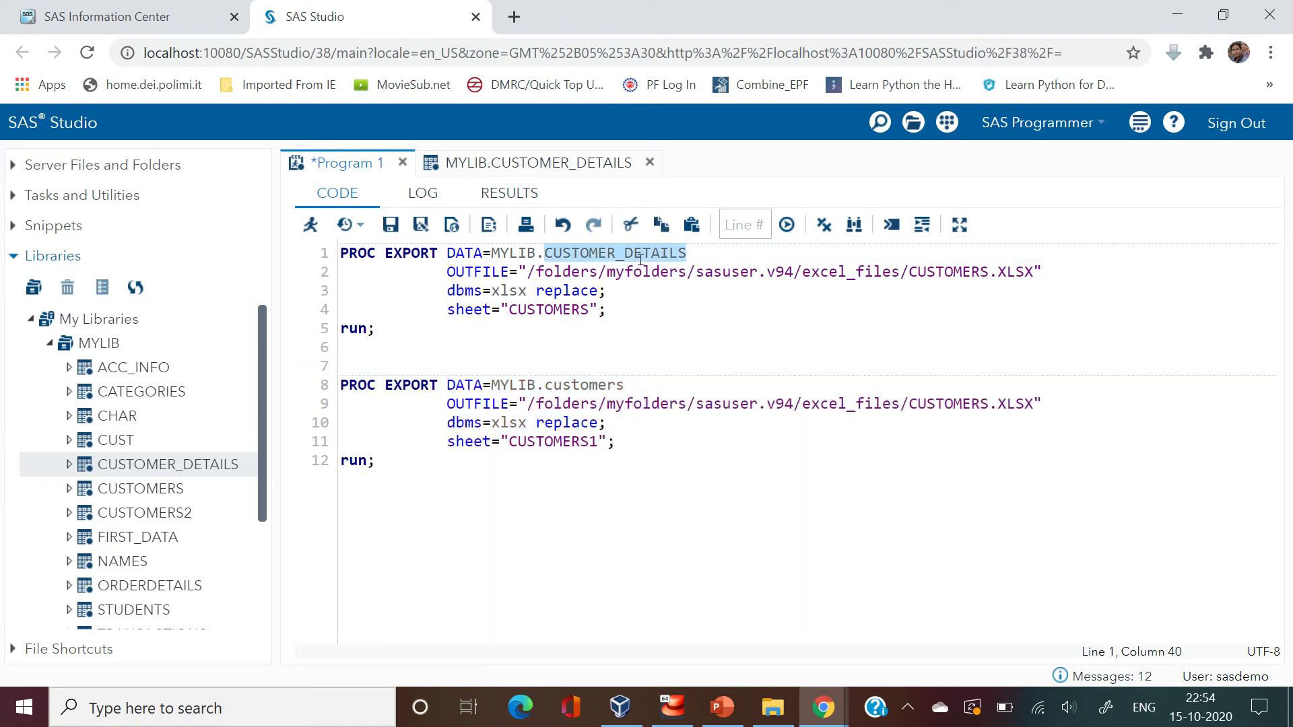
double_click(512, 304)
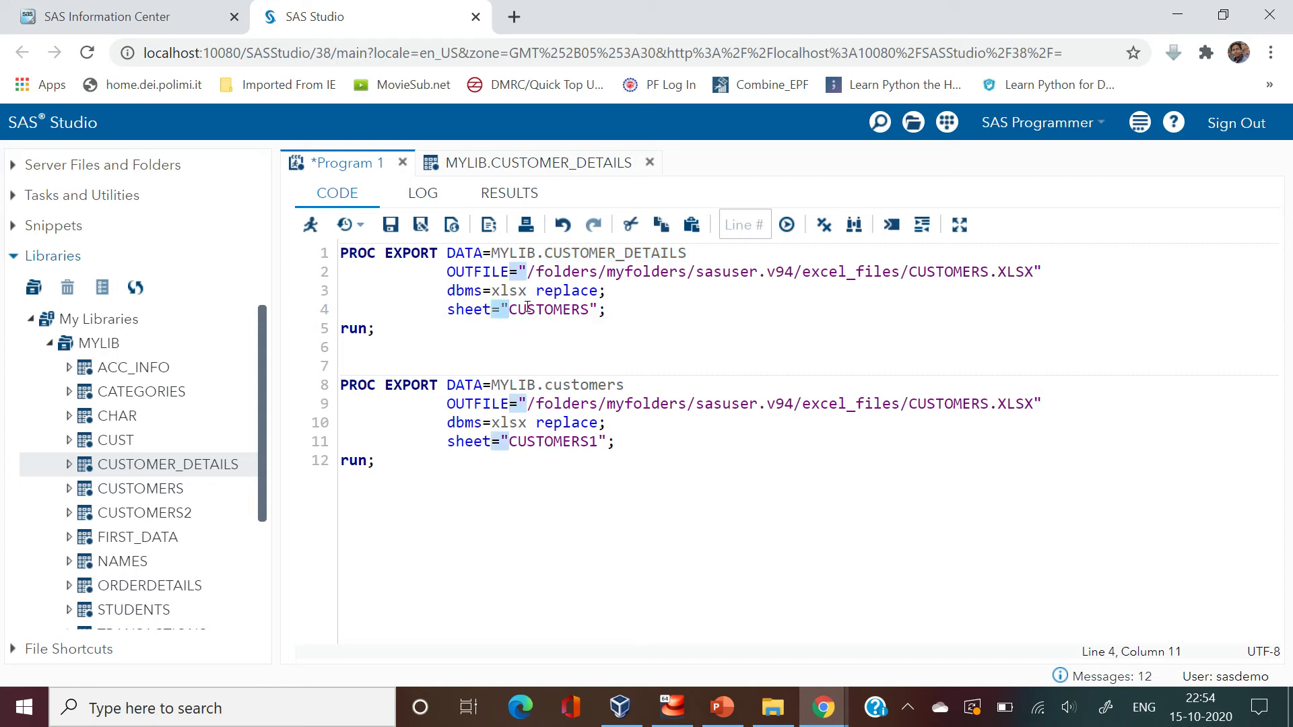
double_click(528, 309)
key("ctrl+v")
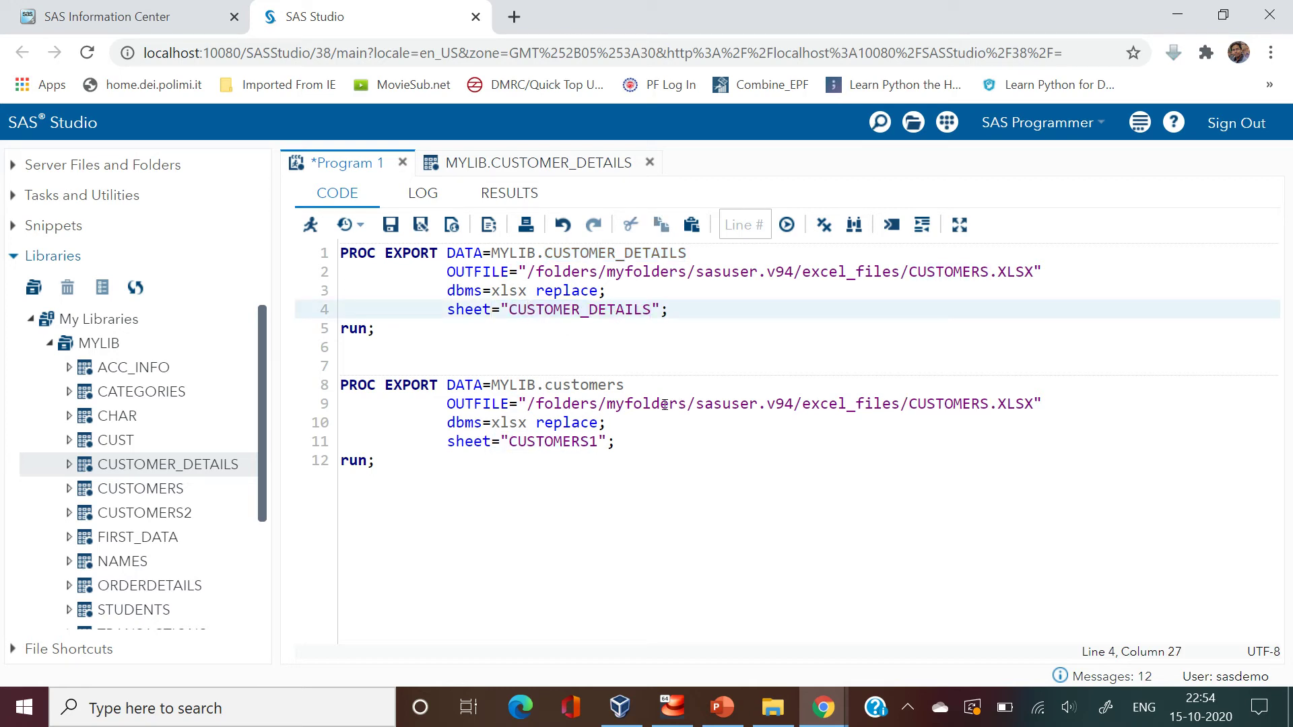
double_click(587, 382)
key("ctrl+c")
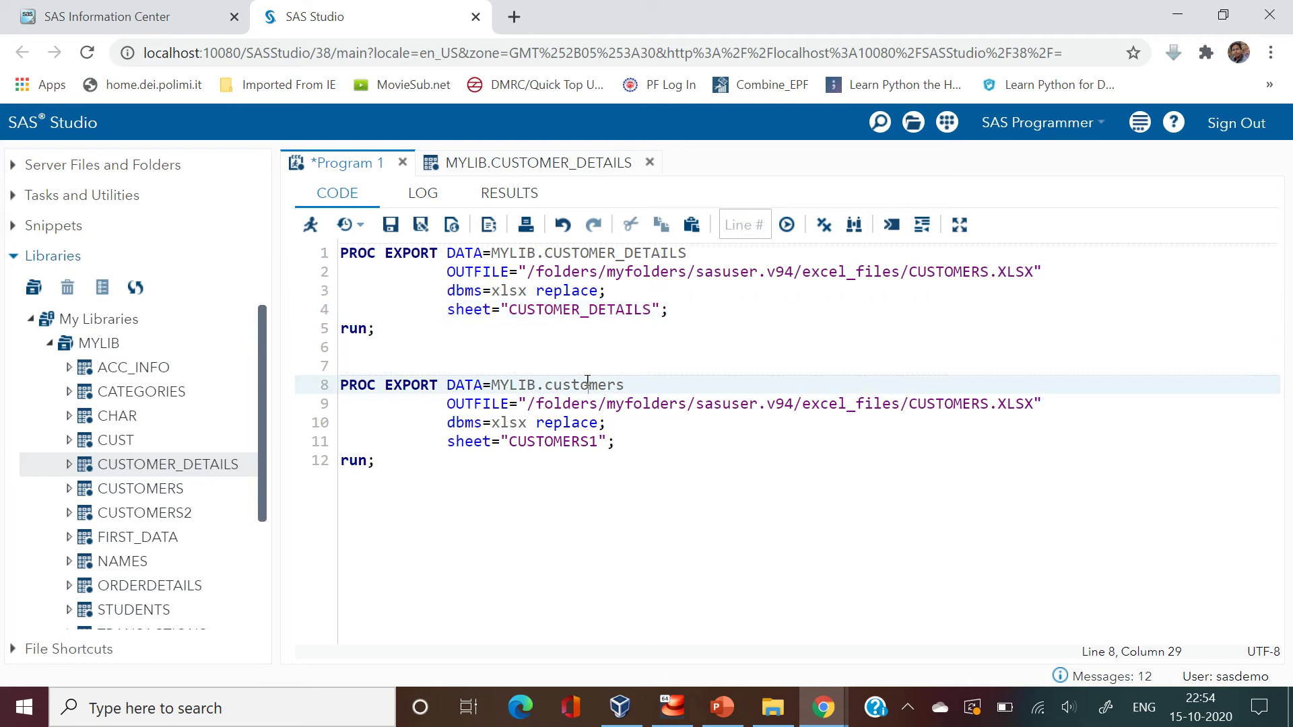
left_click(572, 443)
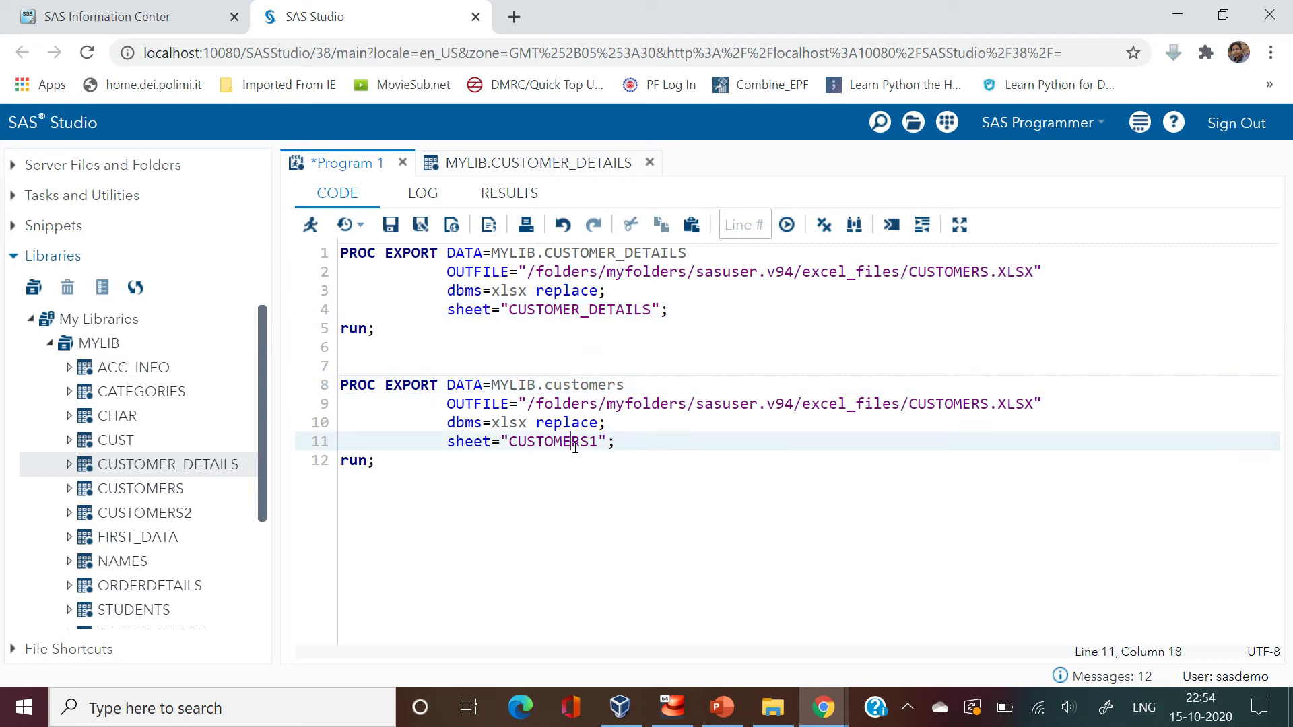
double_click(572, 441)
key("ctrl+v")
Step: Run both exports and bring up the excel_files folder
left_click(517, 368)
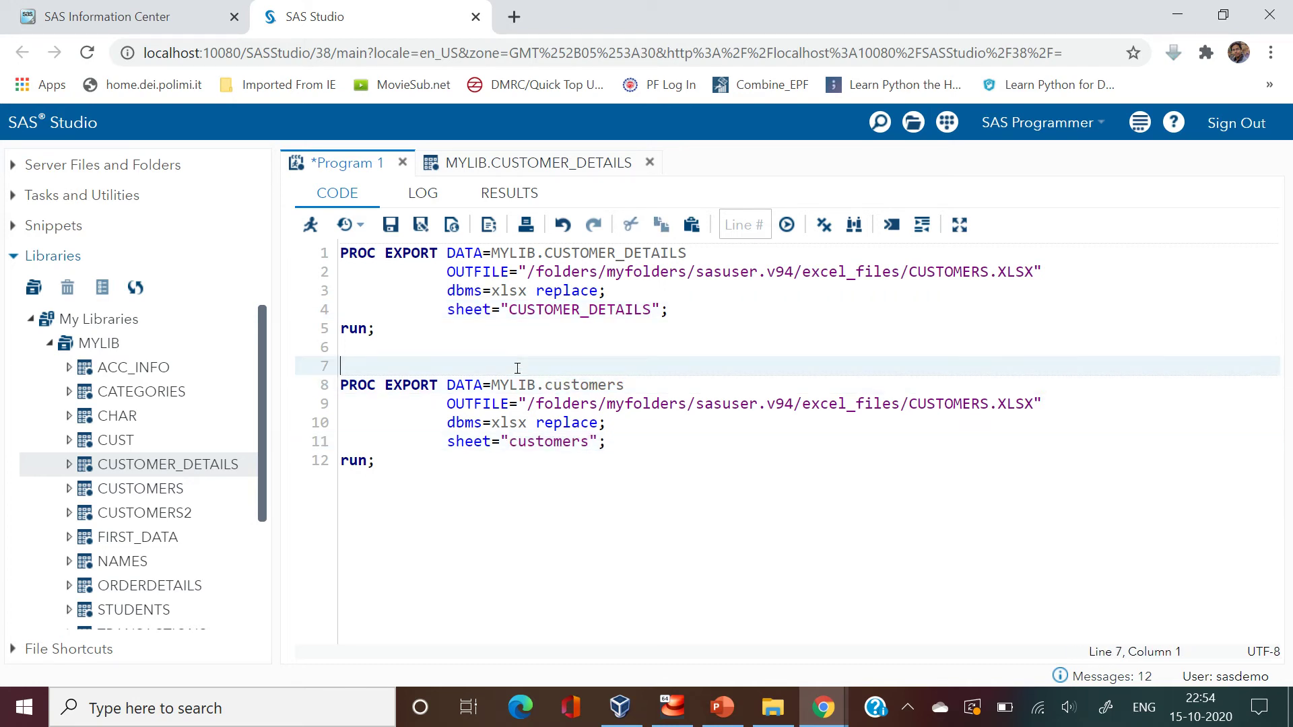
left_click(311, 225)
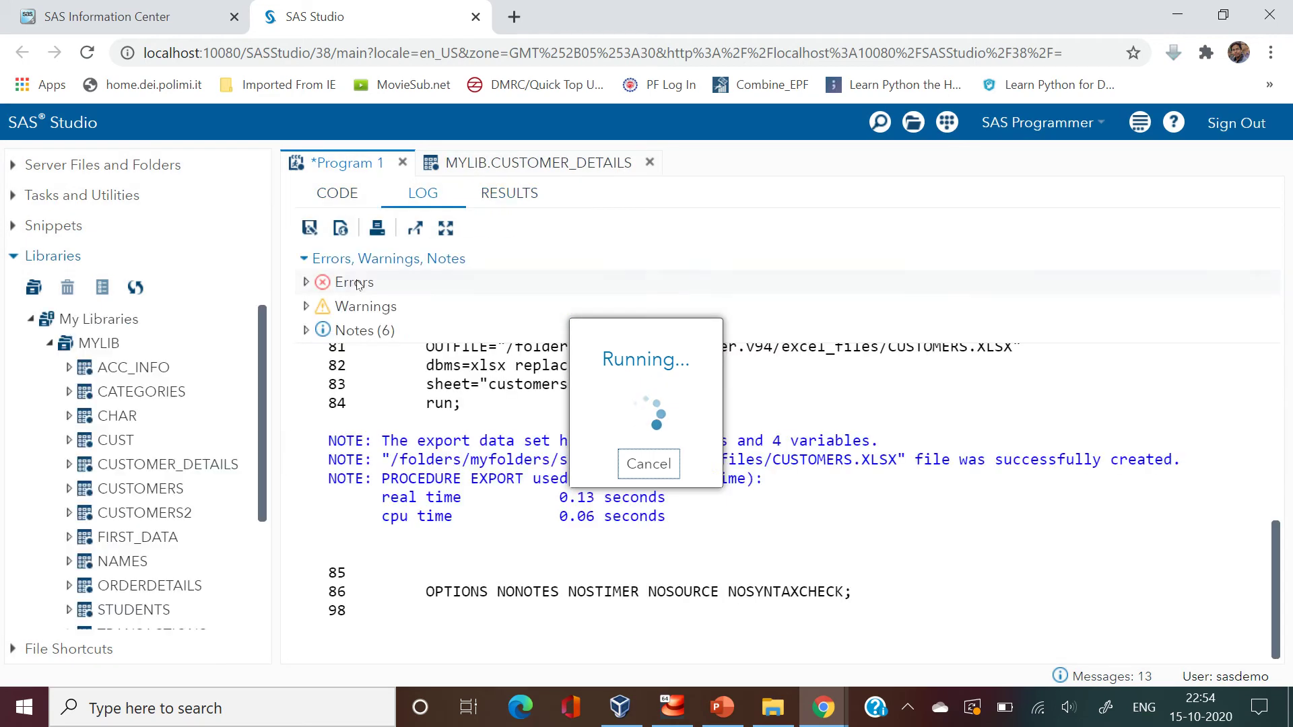
key("alt+Tab")
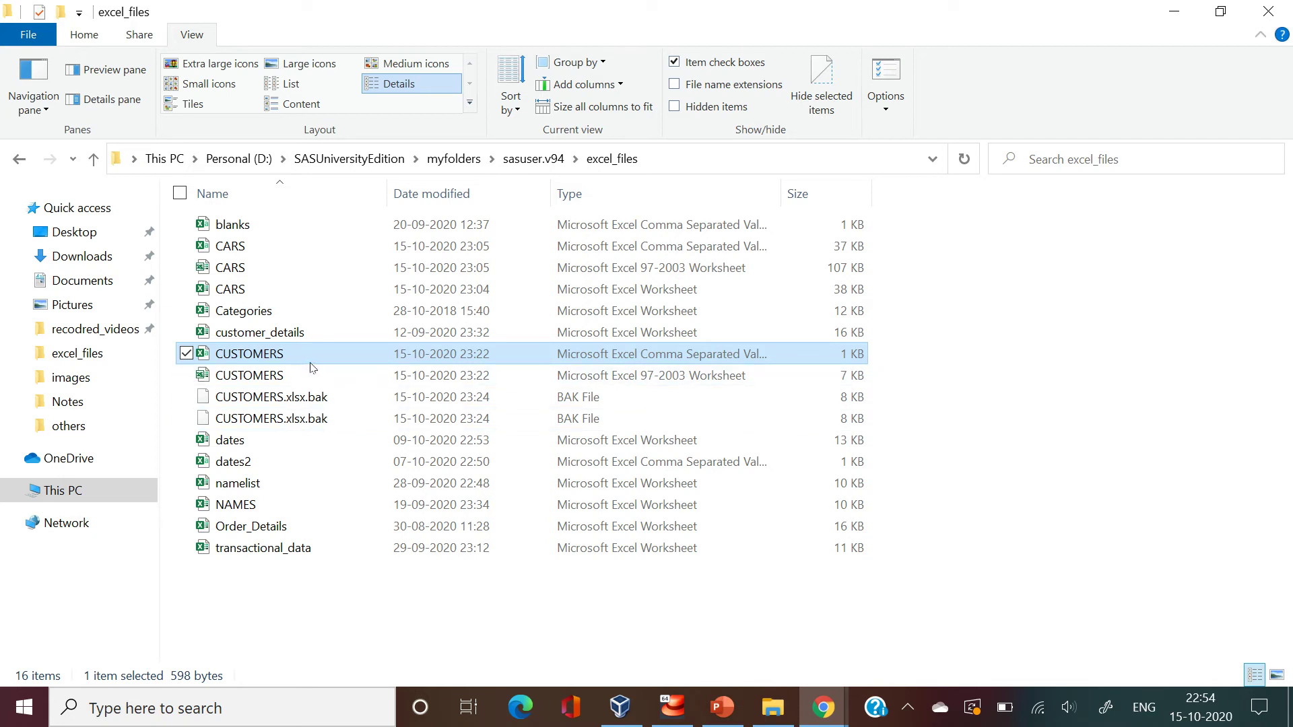
Step: Pick out the customer_details file, then glance back at the SAS Studio program code
left_click(361, 342)
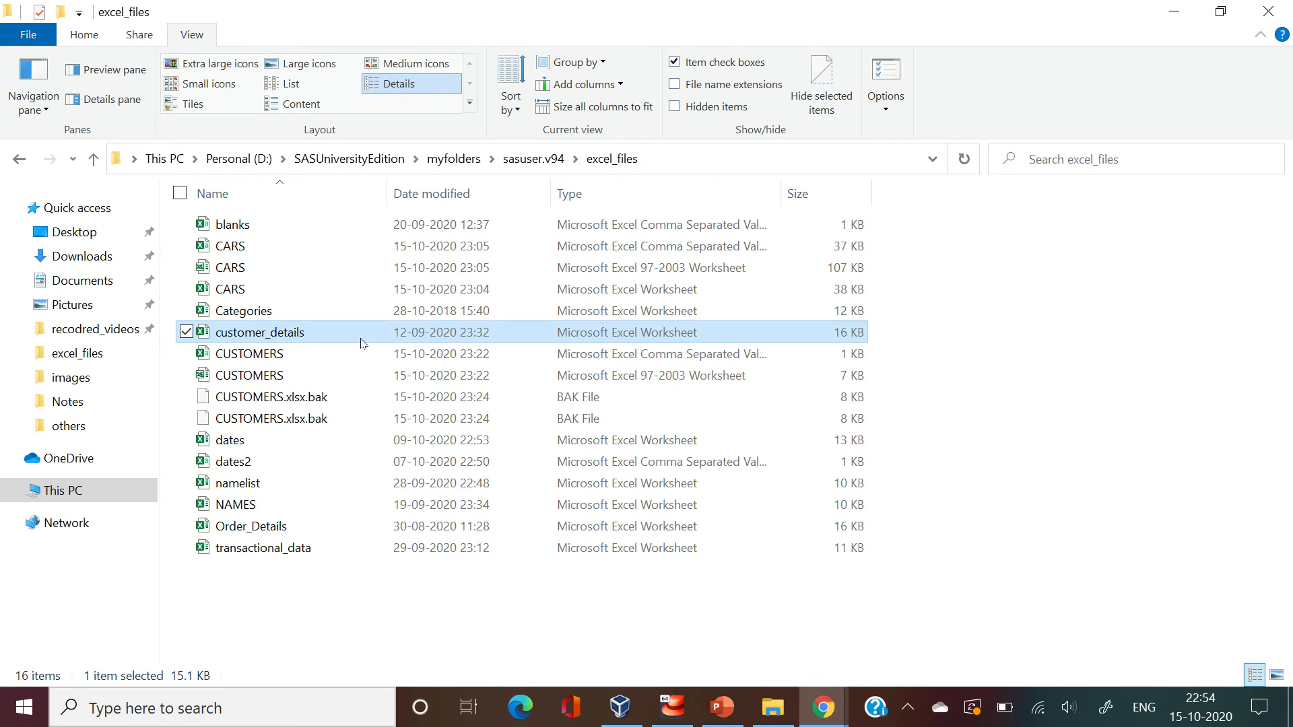
key("alt+Tab")
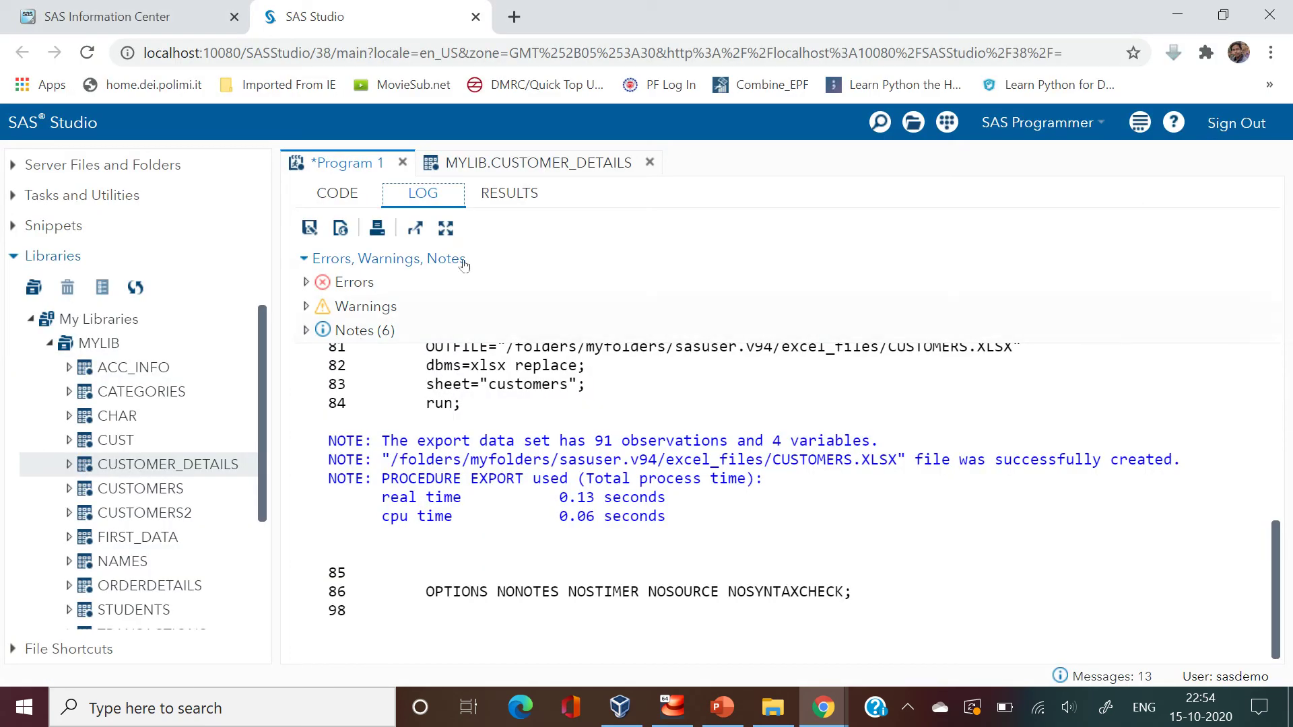
left_click(345, 197)
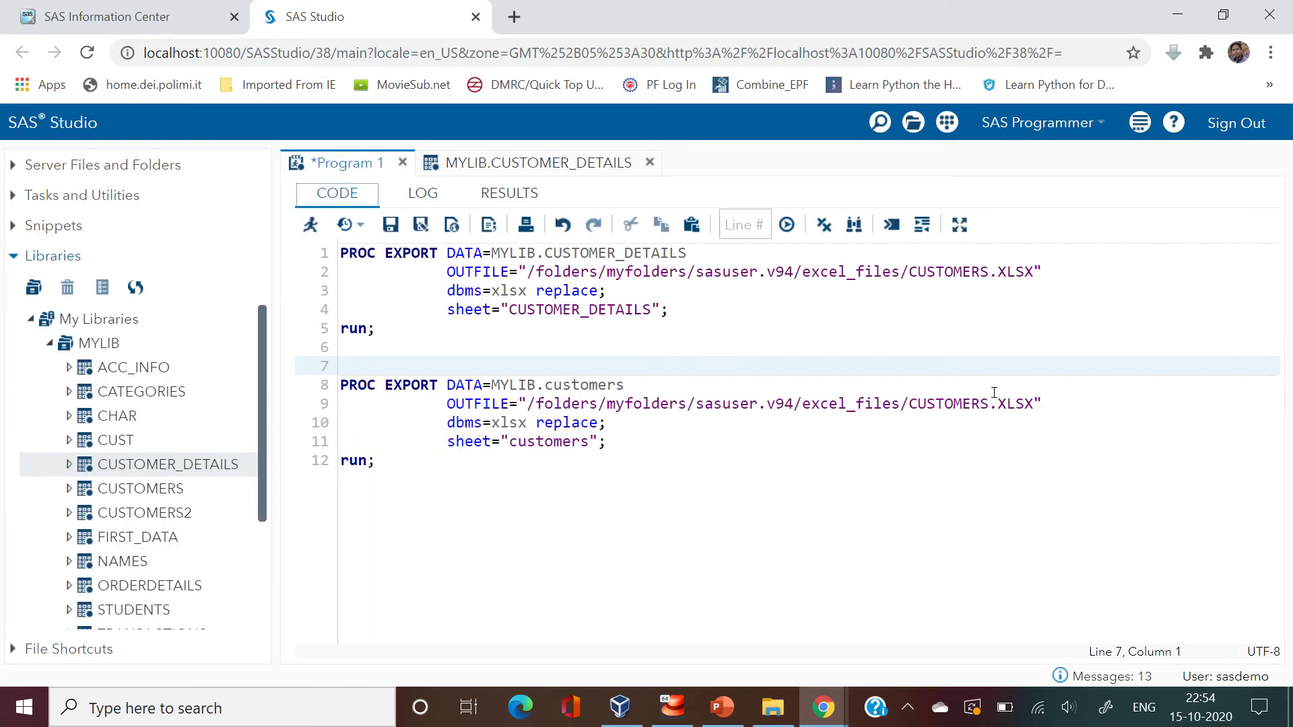
key("alt+Tab")
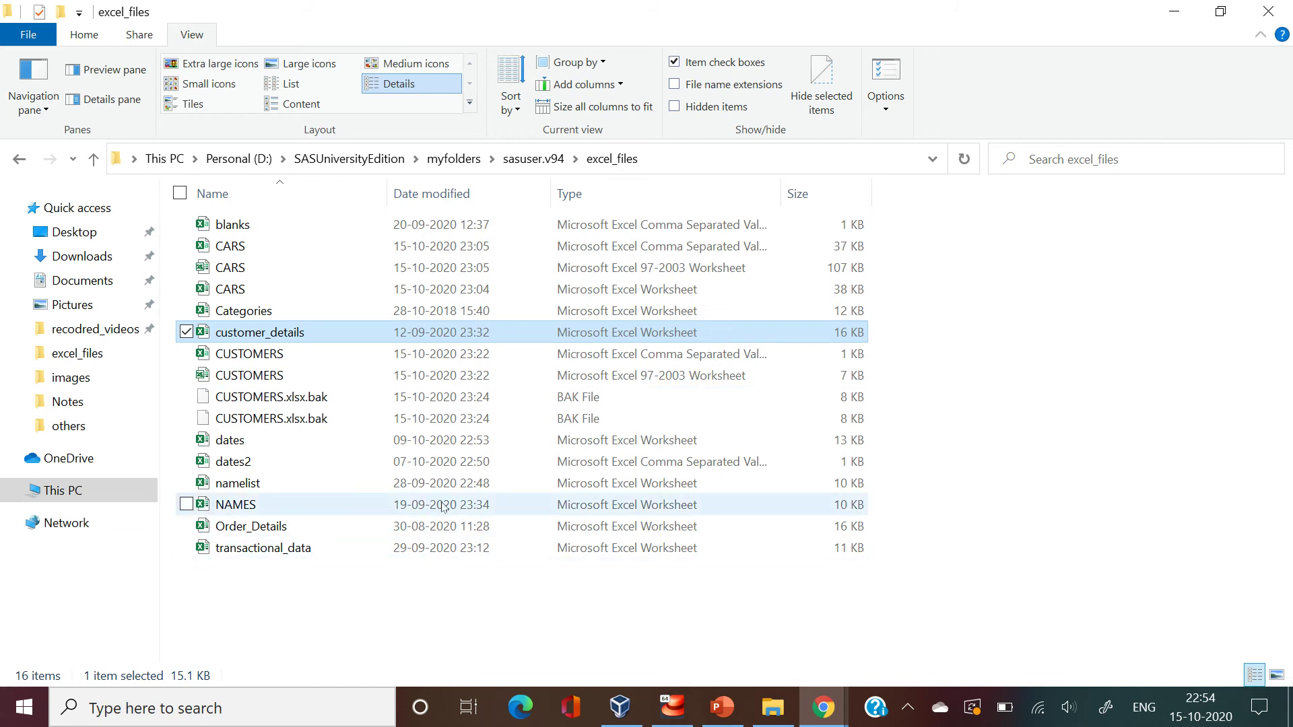
Step: Compare the CUSTOMERS XLS, CSV and customer_details files after reverse-sorting the folder by name
left_click(329, 380)
left_click(326, 359)
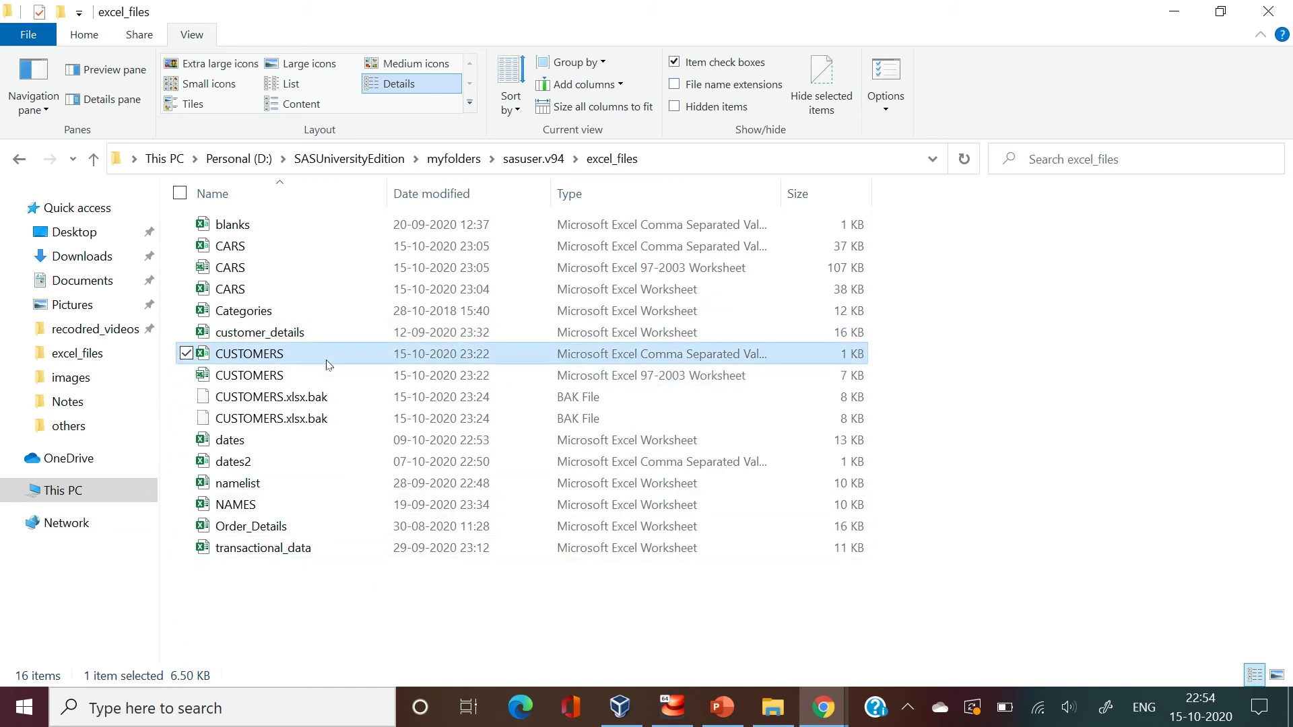
left_click(558, 334)
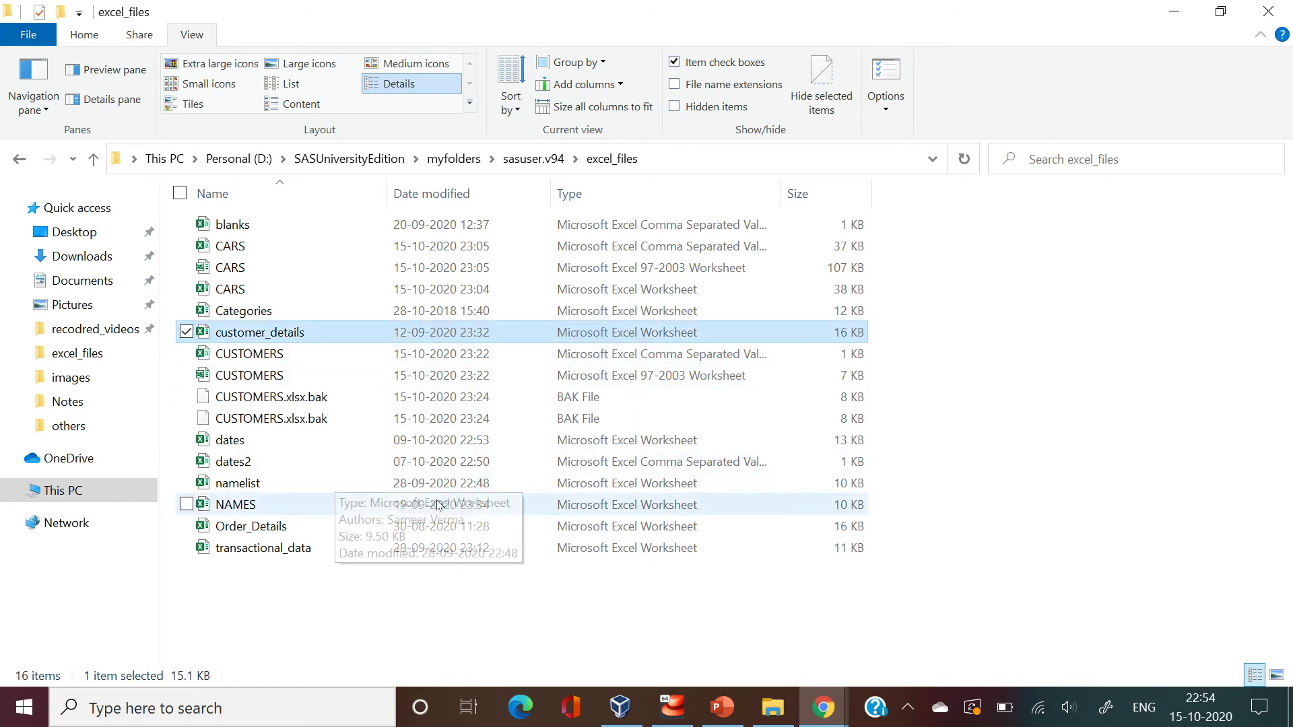
left_click(277, 195)
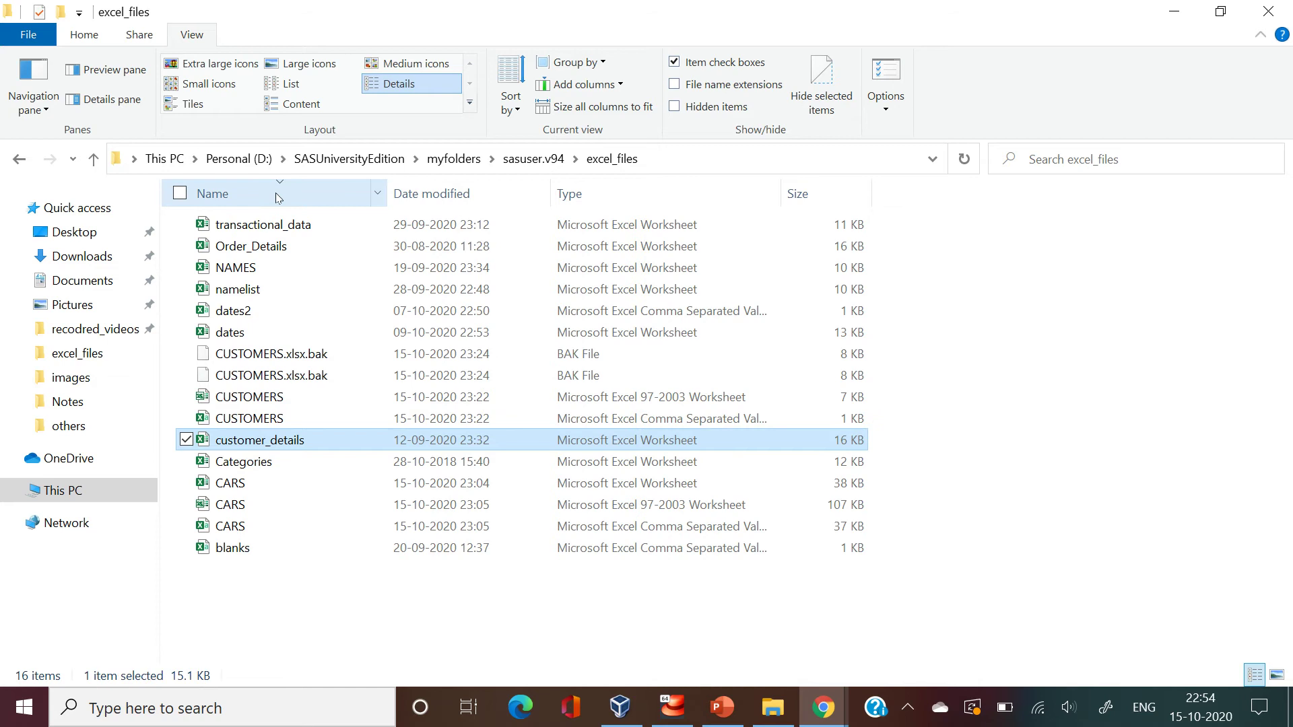
left_click(289, 402)
left_click(291, 444)
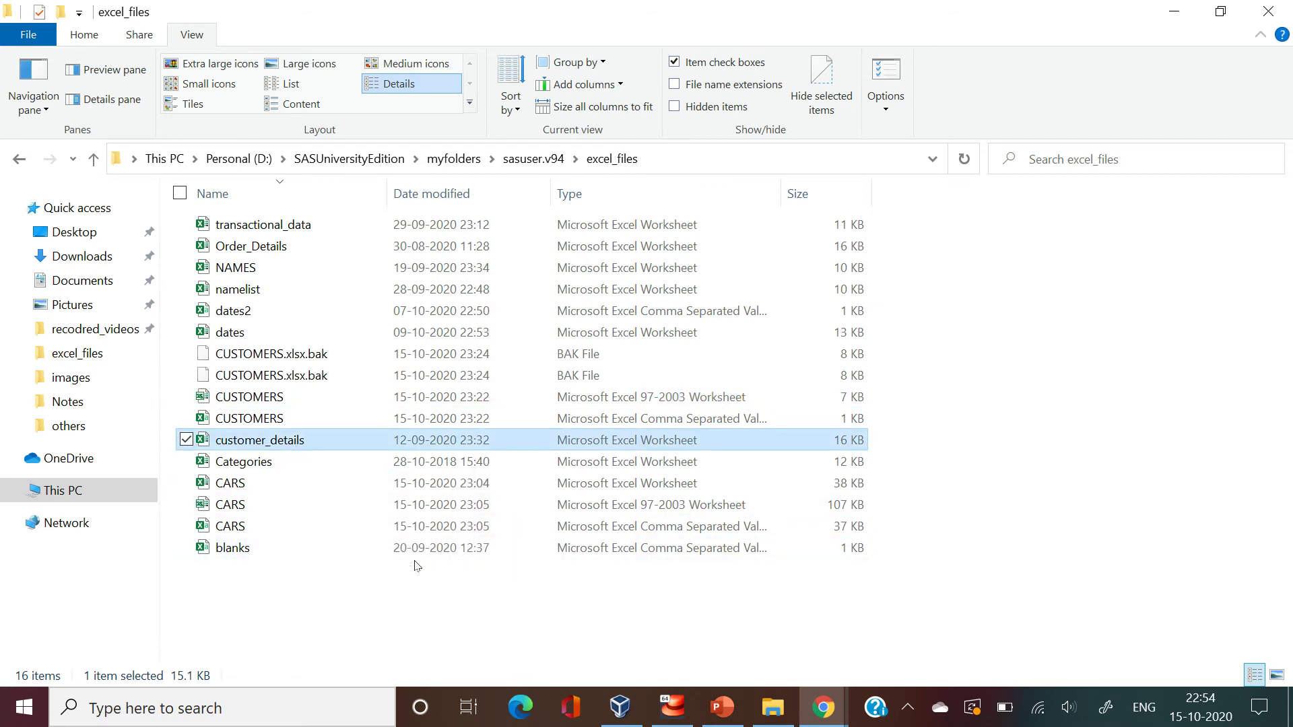
Step: Review the sheet and dbms lines of both exports and select the first PROC EXPORT block
key("alt+Tab")
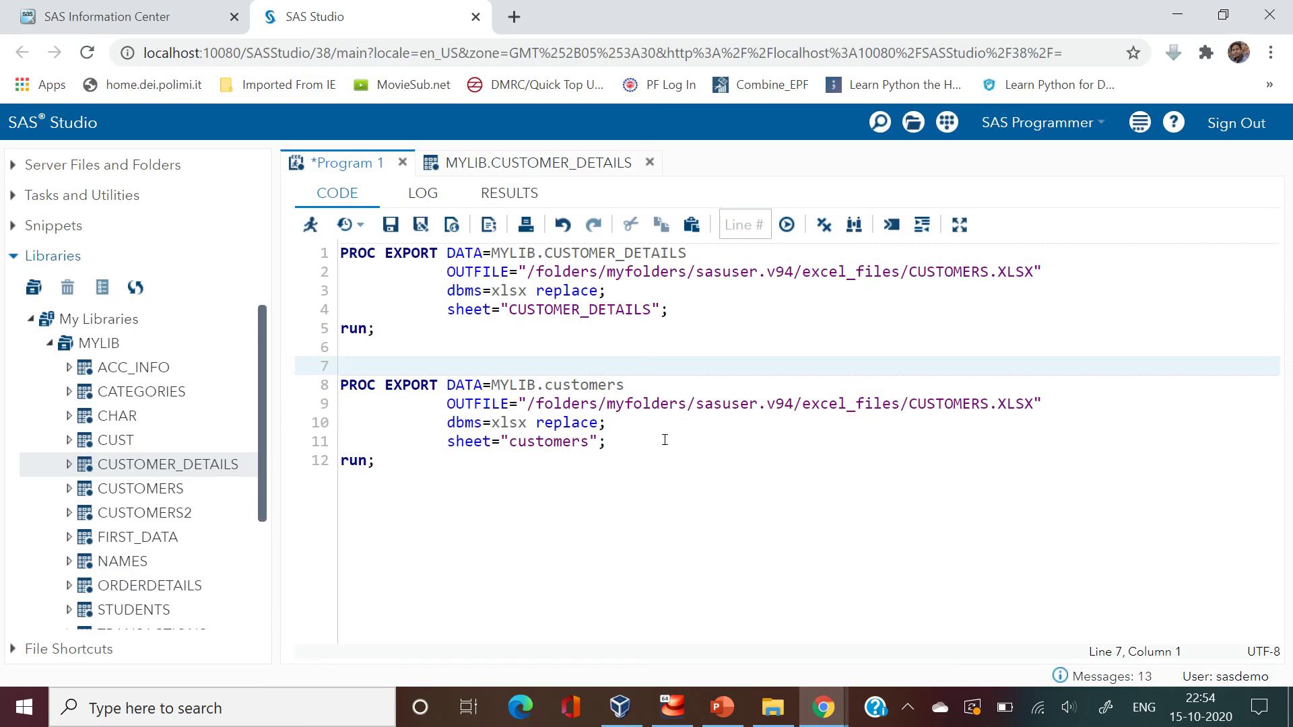
left_click(665, 440)
left_click(965, 288)
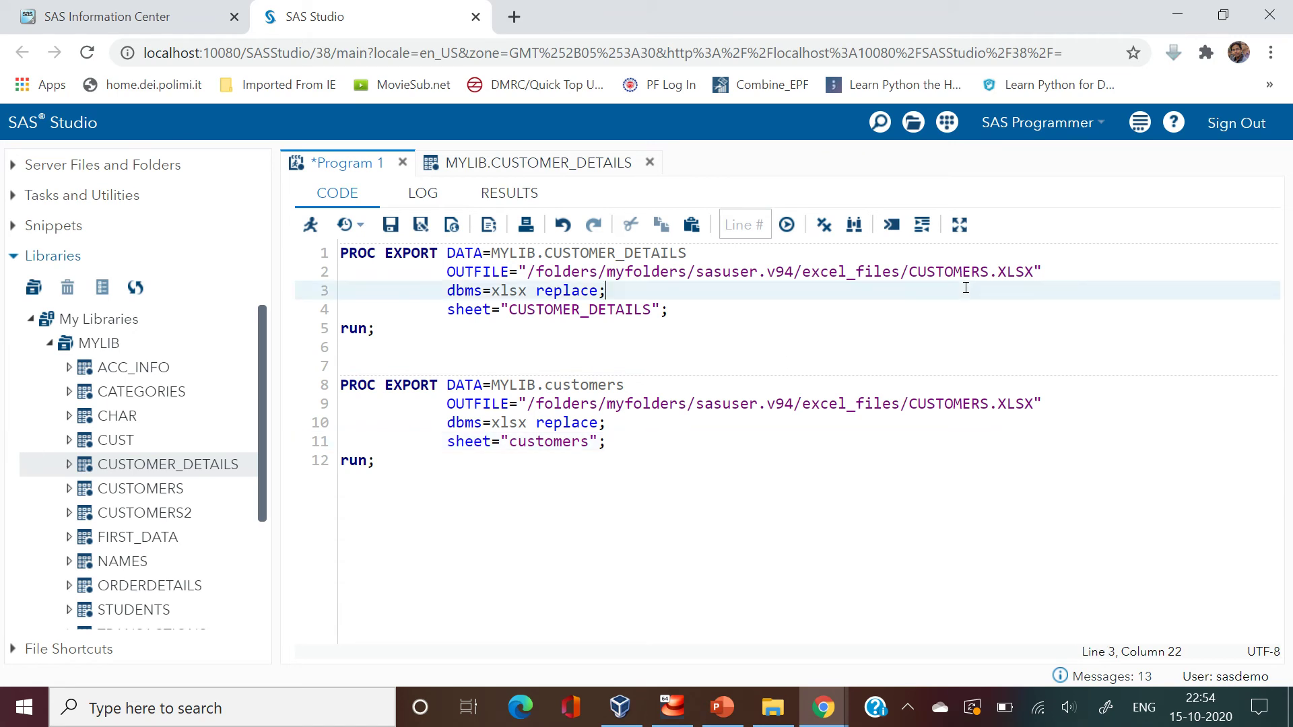
left_click(536, 309)
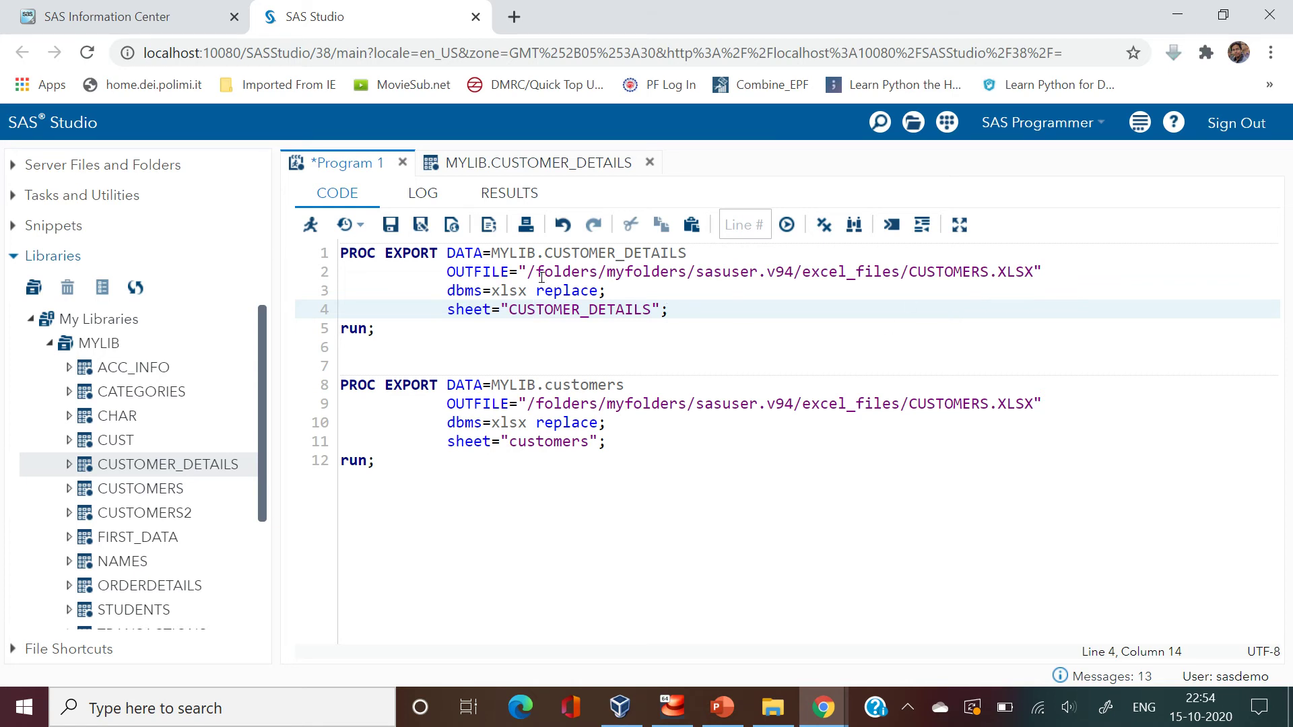
left_click_drag(396, 325, 312, 264)
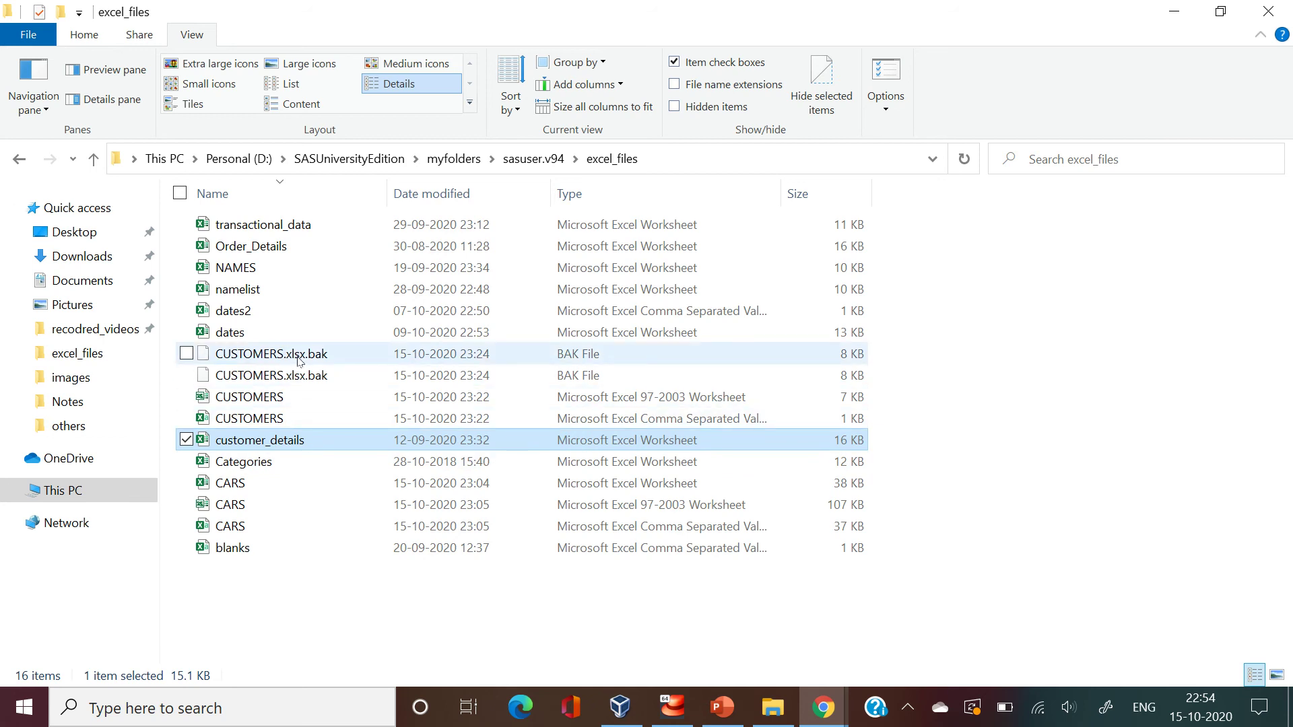
Step: Permanently delete the five CUSTOMERS, backup and customer_details files, skipping the missing backup
left_click(300, 359)
key("shift+Down")
key("shift+Down")
key("shift+Down")
key("shift+Down")
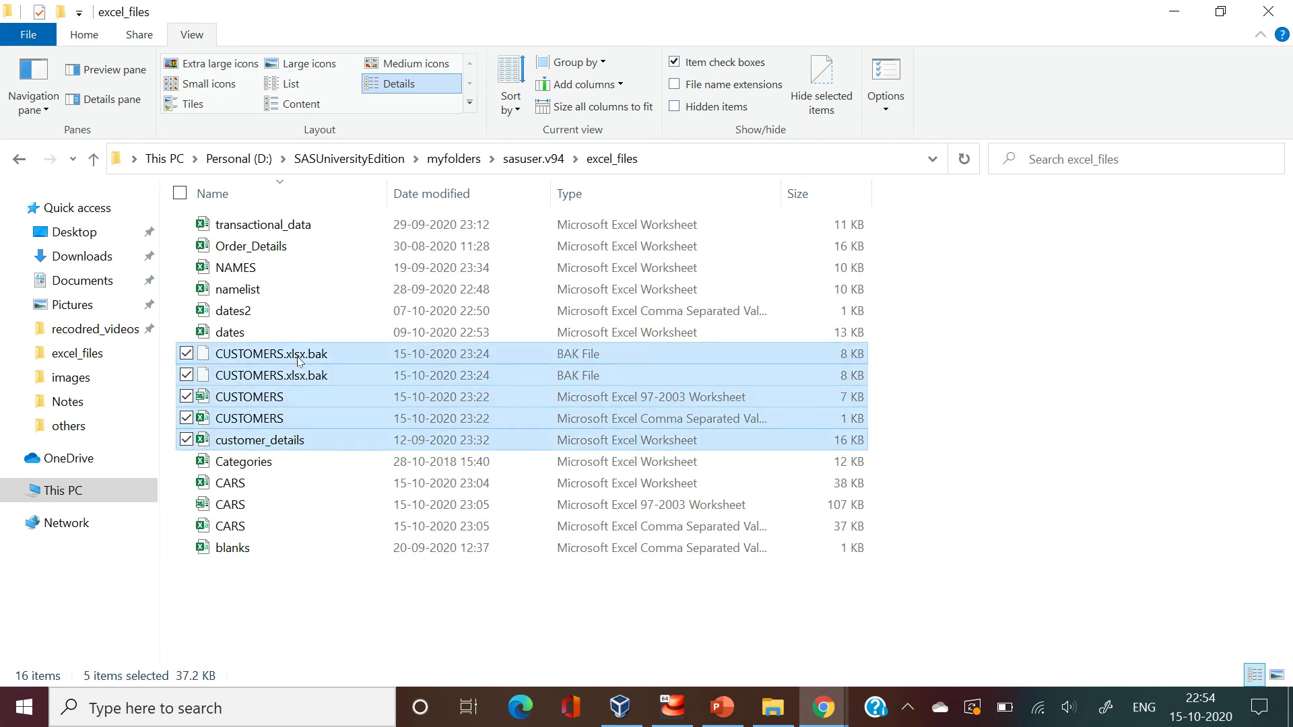
key("shift+Delete")
key("Return")
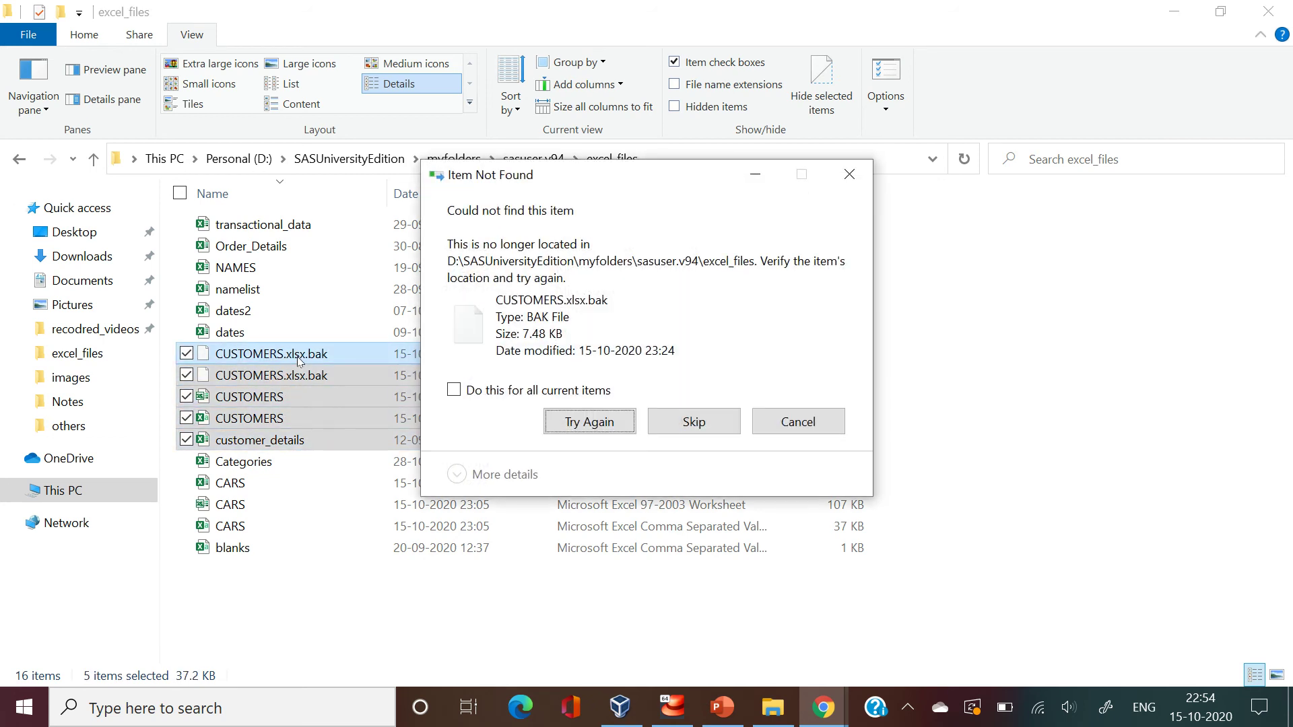
key("Tab")
key("Return")
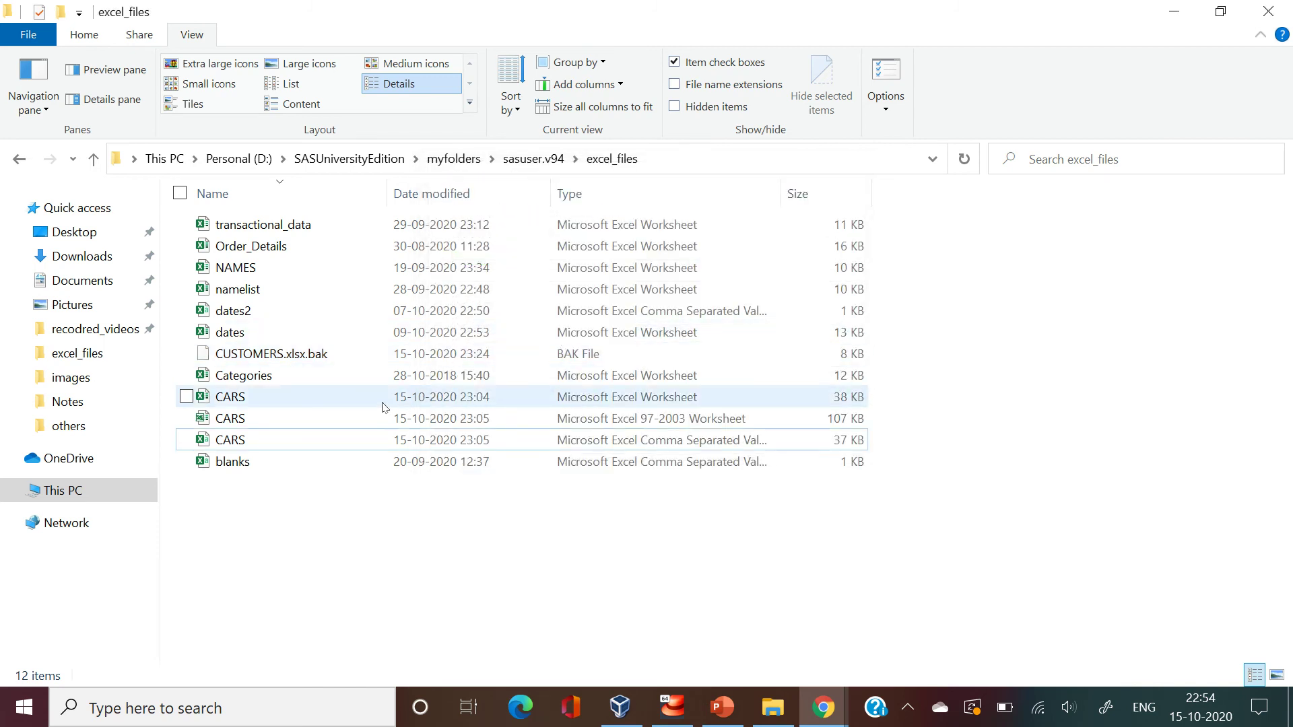
Step: Select the remaining CUSTOMERS.xlsx.bak and adjust the selection within the file list
left_click(404, 353)
key("shift+Home")
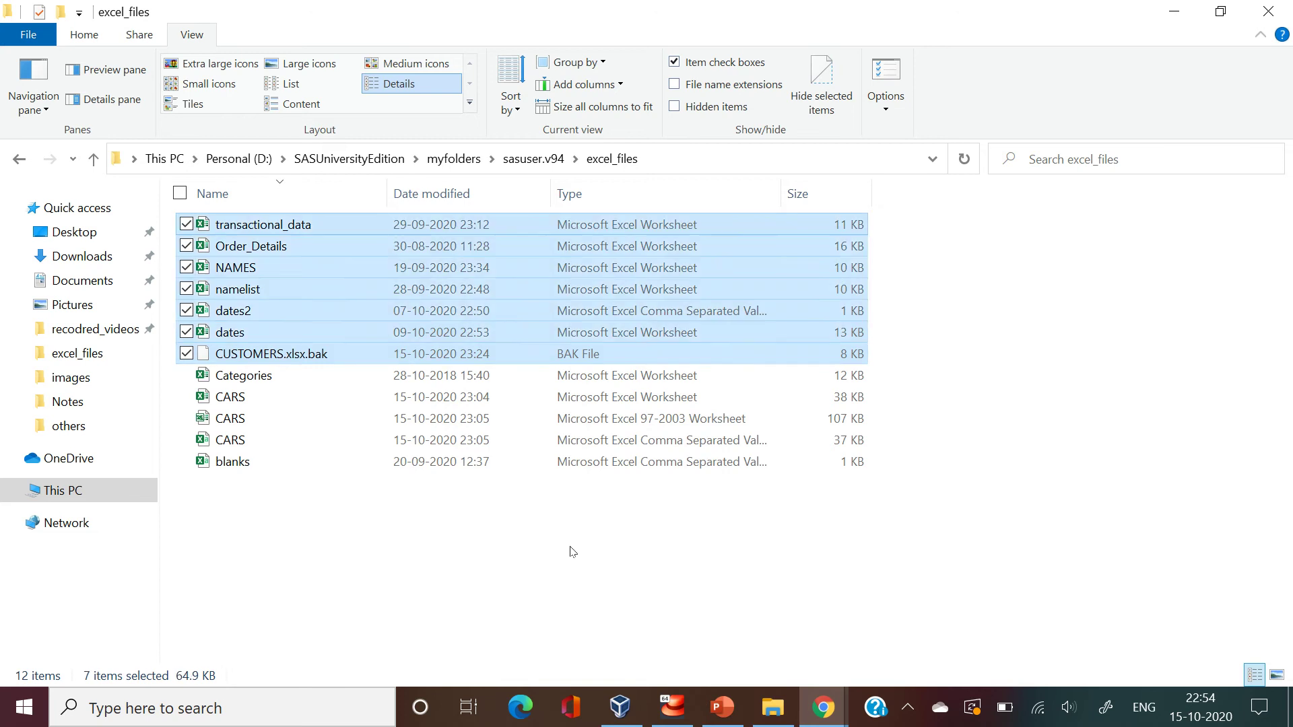
key("Down")
key("Down")
key("Down")
key("Down")
key("Down")
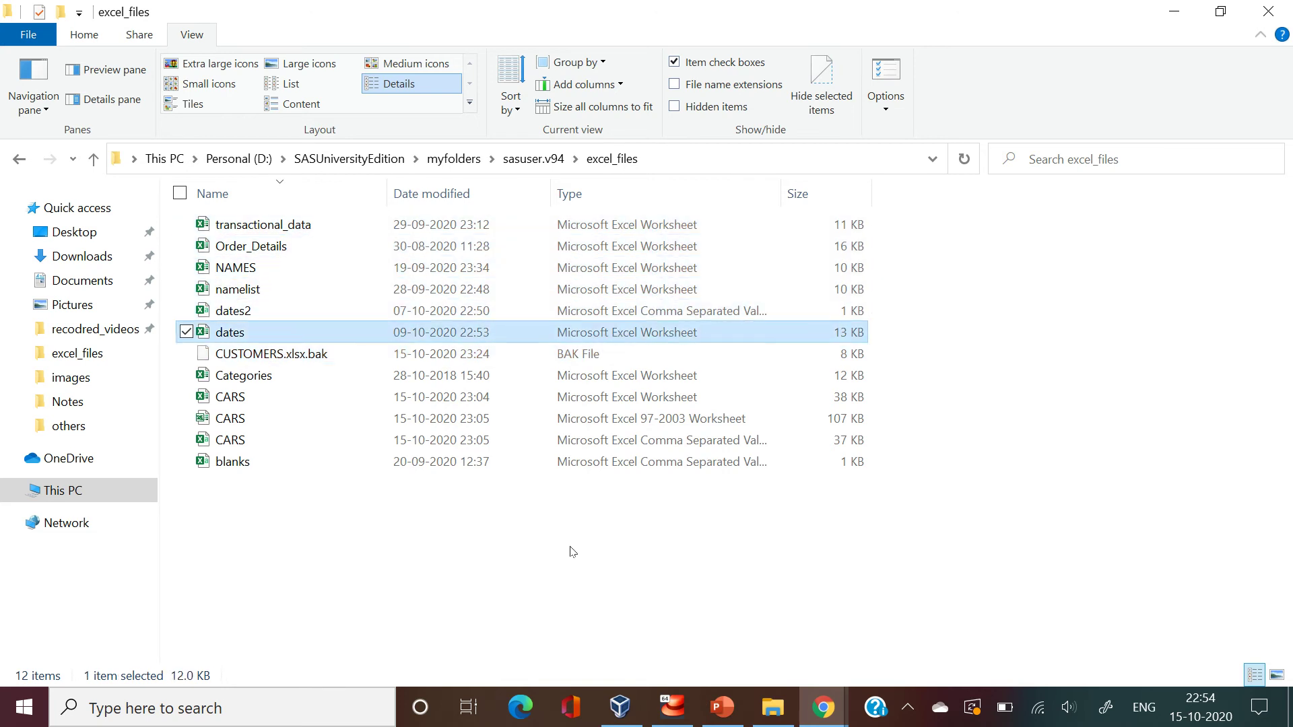
key("Down")
key("alt+Tab")
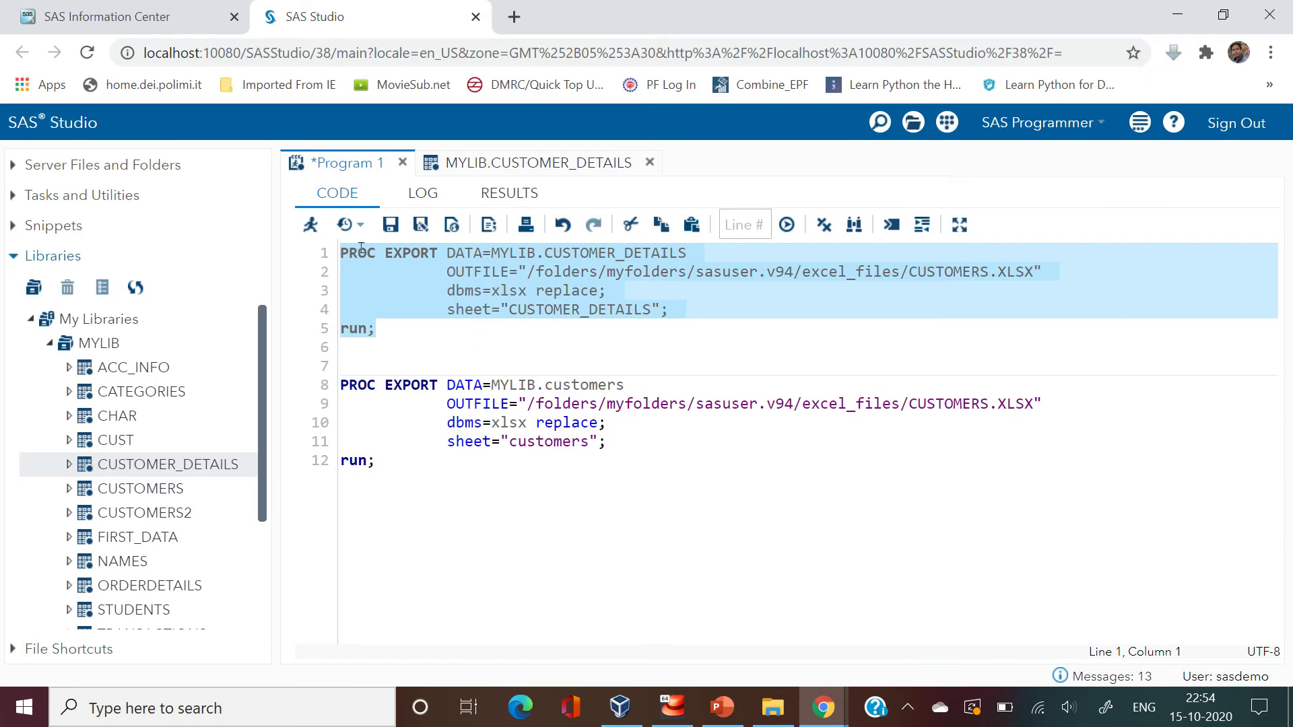
Step: Run only the first export step, then select files in the excel_files folder
left_click(310, 224)
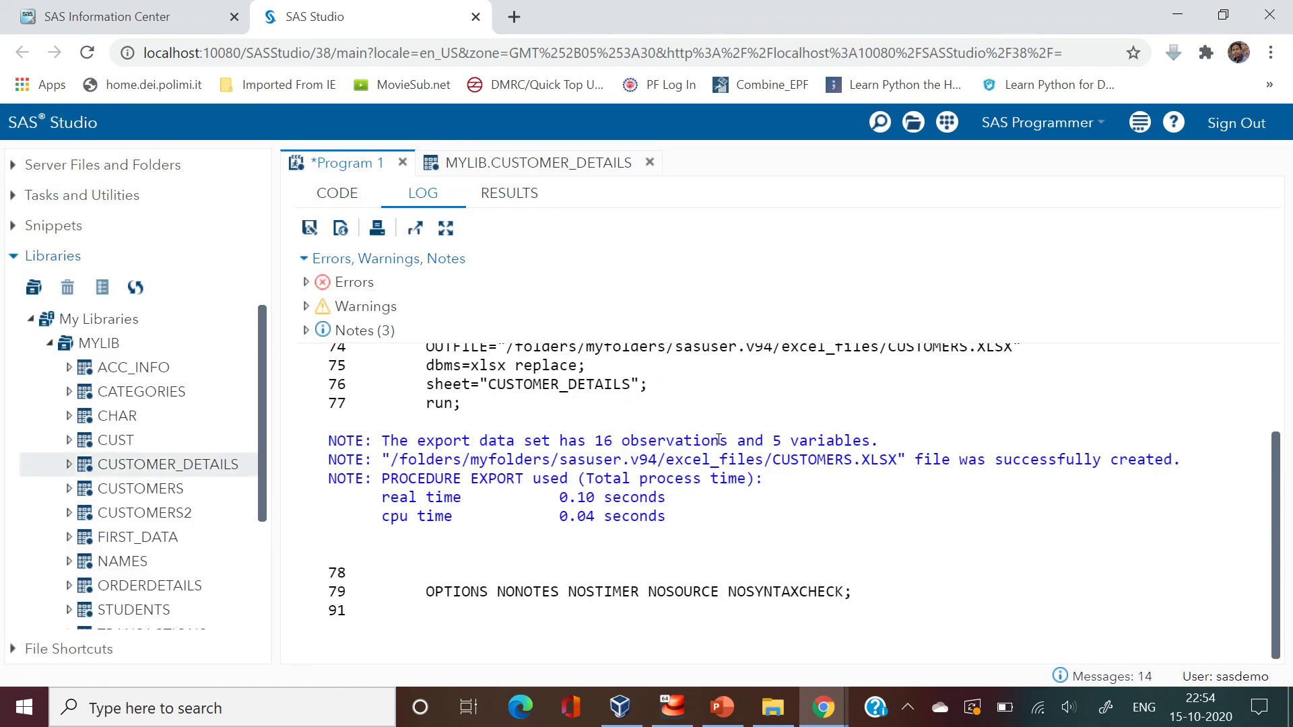
key("alt+Tab")
left_click_drag(457, 557, 452, 385)
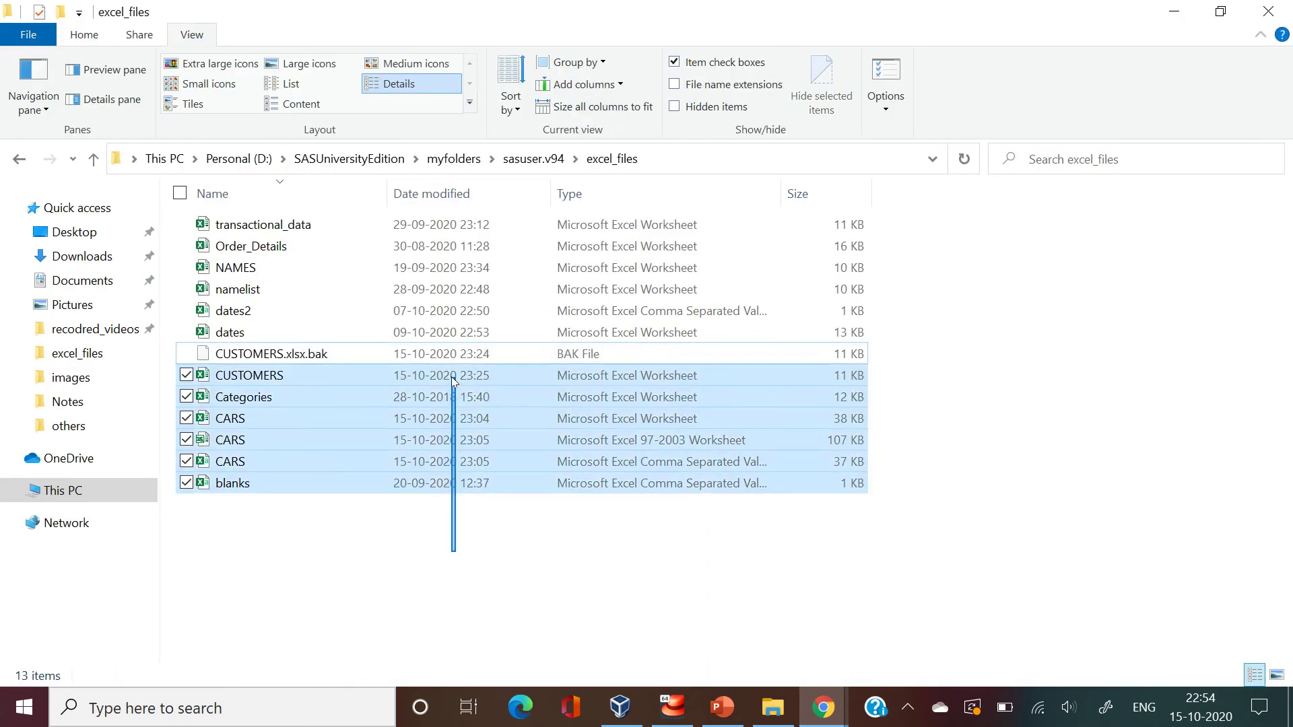
mouse_move(386, 502)
left_mouse_down()
mouse_move(344, 406)
mouse_move(389, 530)
left_mouse_up()
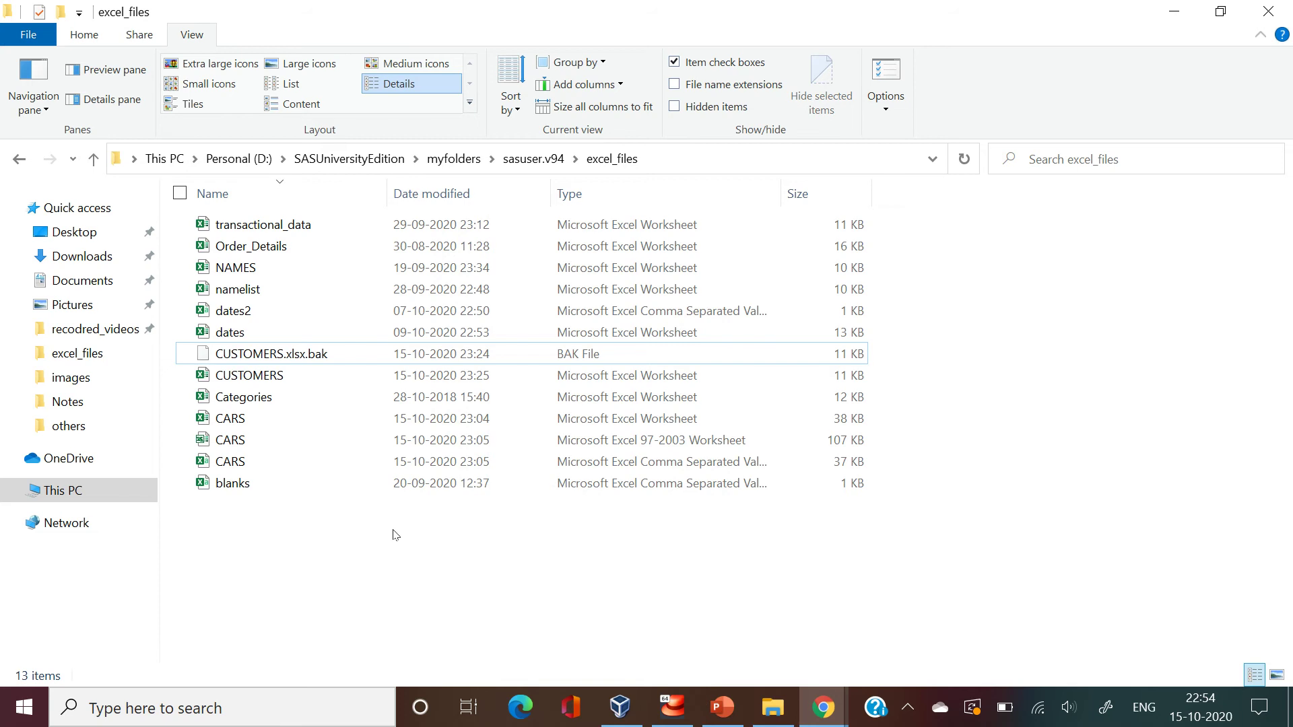
Step: Open the new CUSTOMERS workbook, view its CUSTOMER_DETAILS sheet, and close Excel
double_click(270, 370)
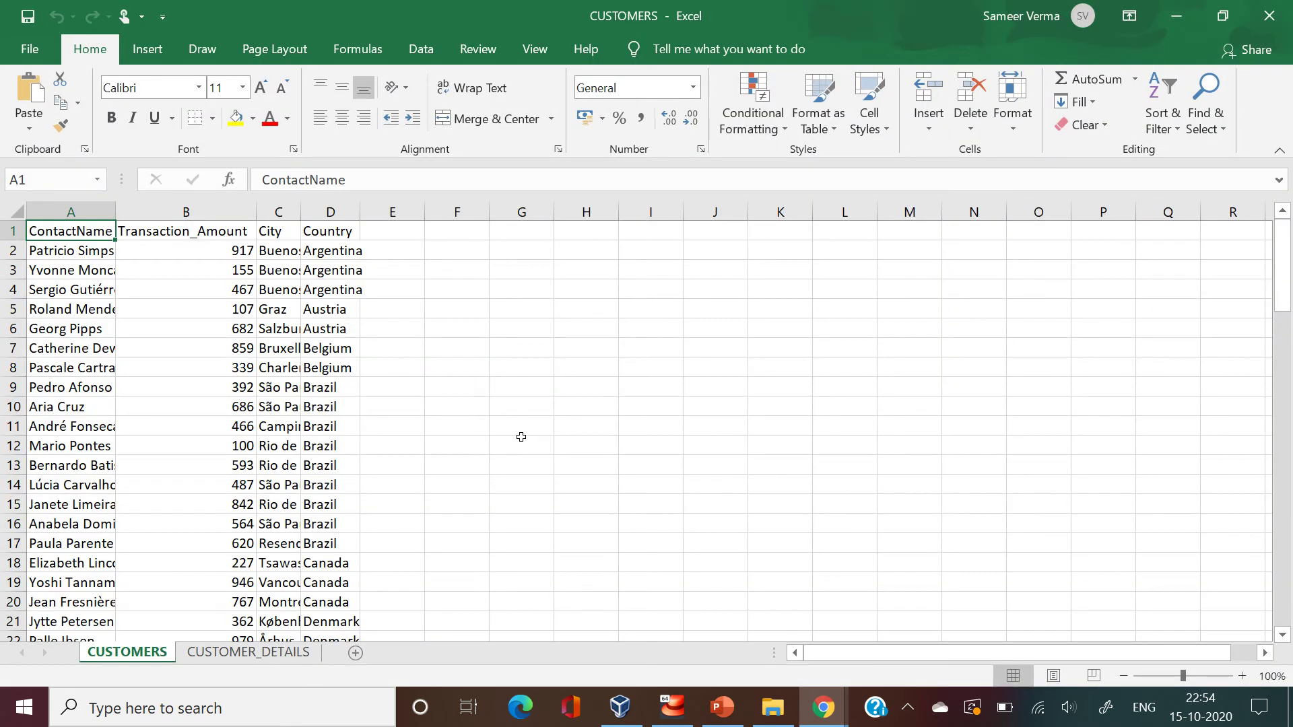
left_click(249, 652)
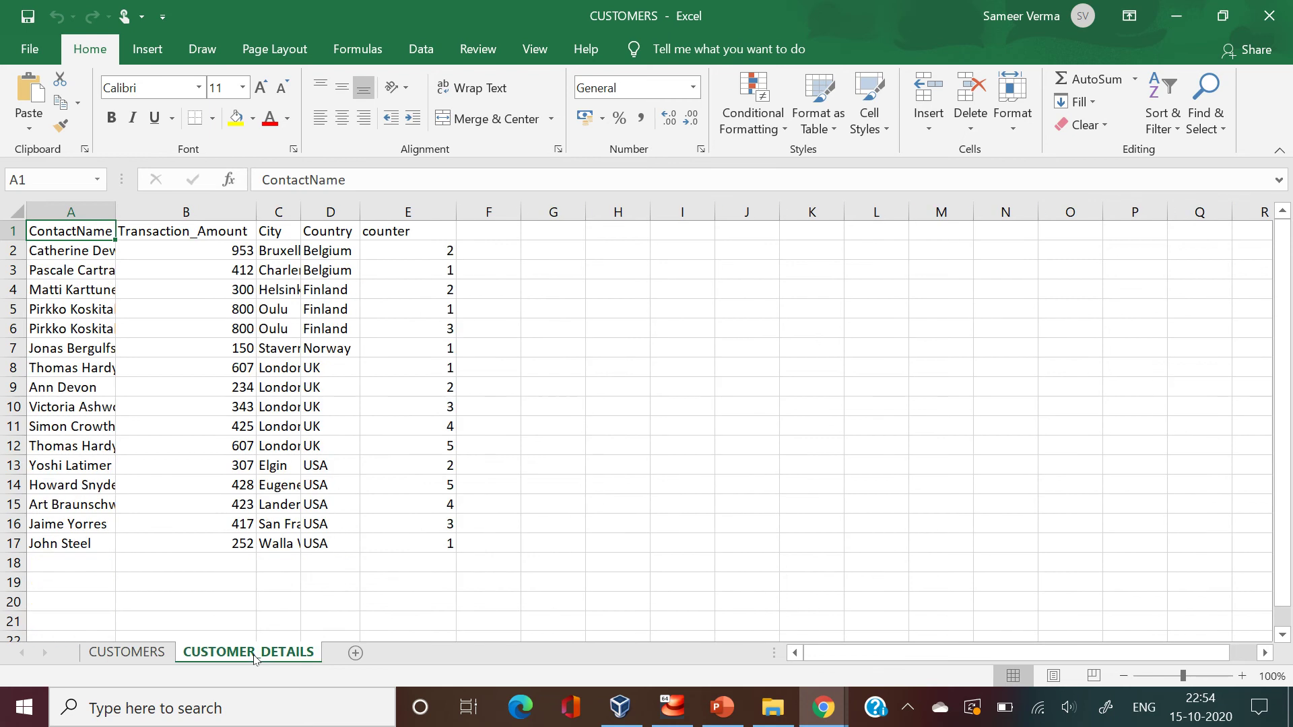
key("alt+F4")
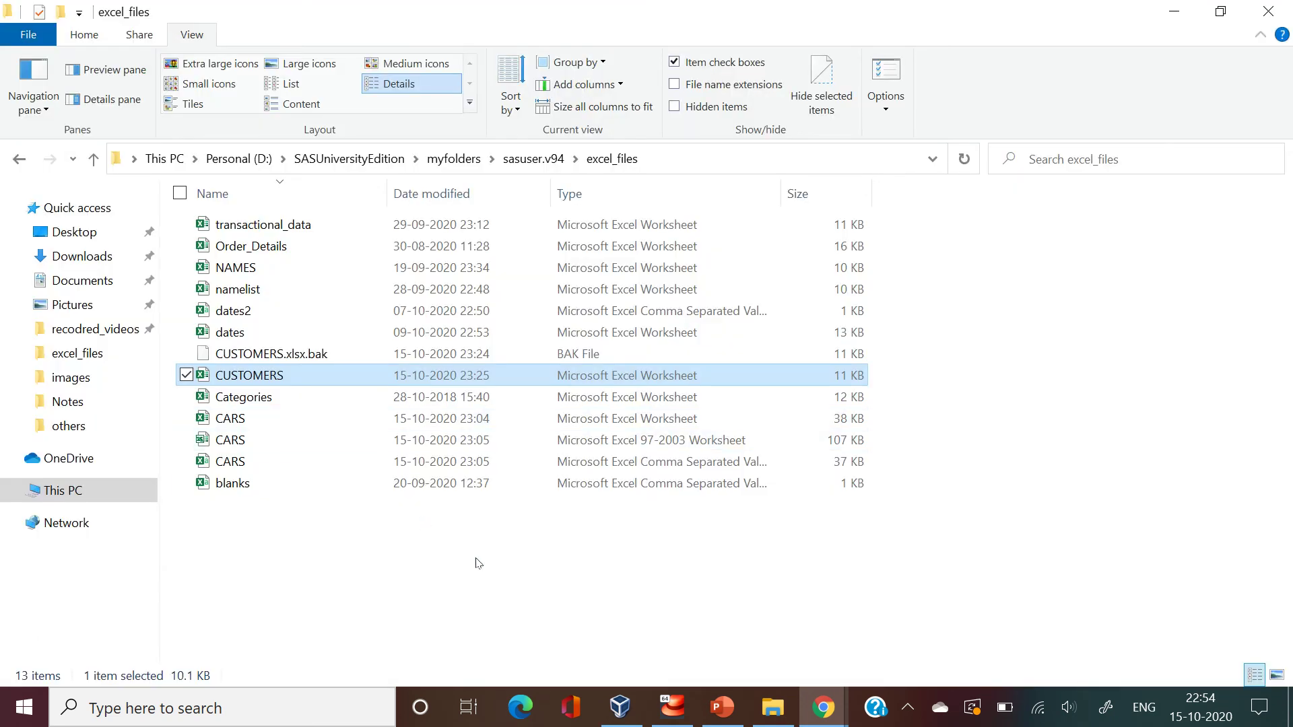
key("Return")
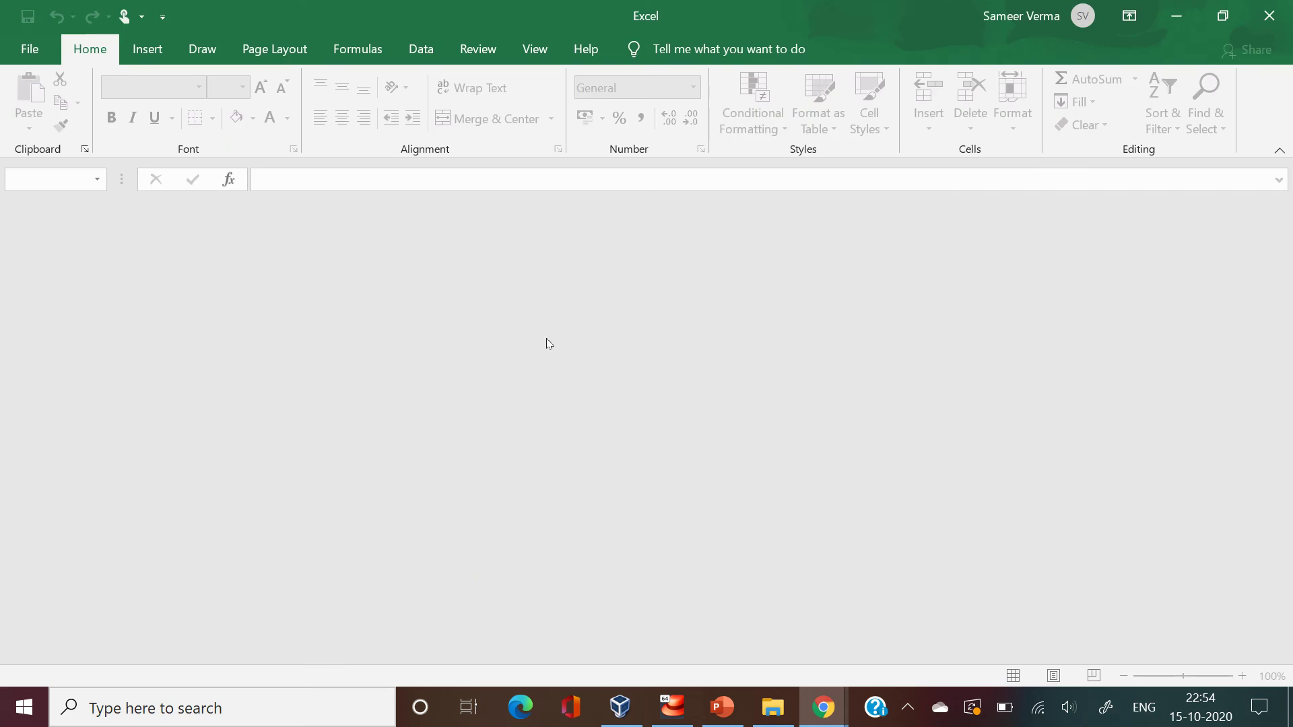
key("alt+Tab")
key("alt+Tab")
key("Tab")
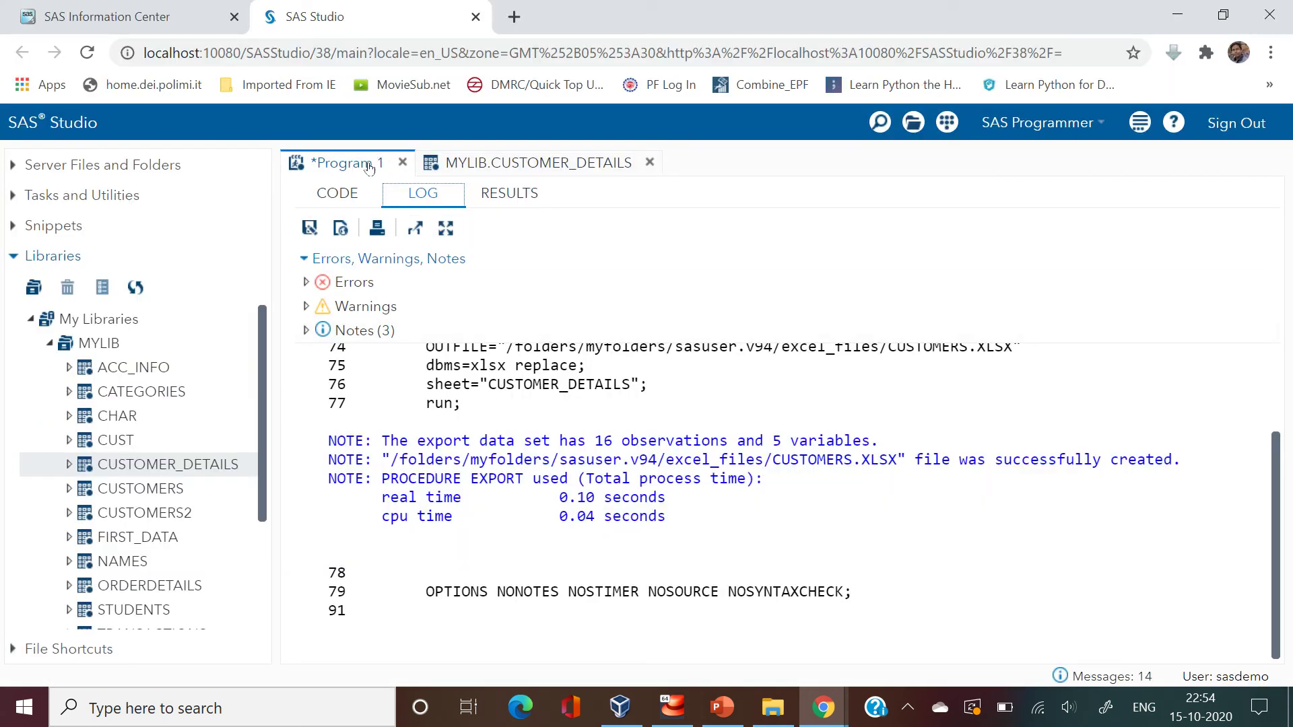
Step: Reselect the first PROC EXPORT block and run the CUSTOMER_DETAILS export
left_click(345, 191)
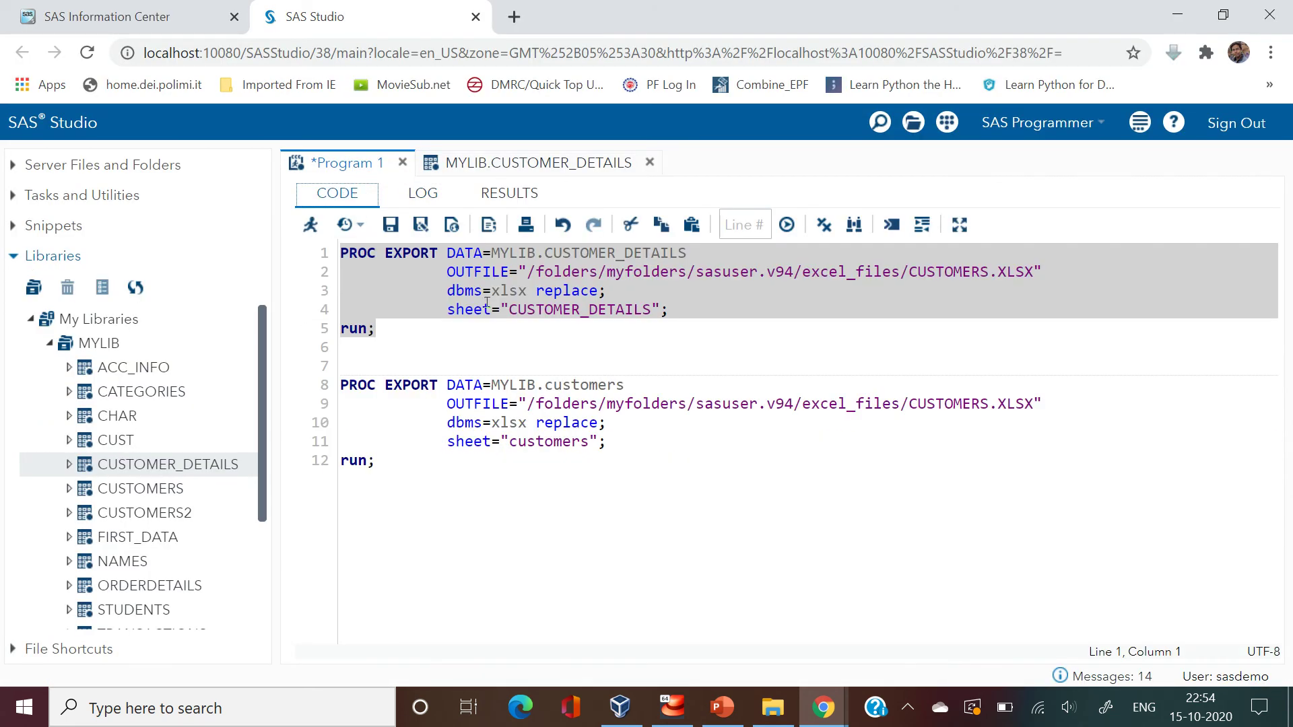
left_click(418, 338)
left_click_drag(410, 334, 331, 246)
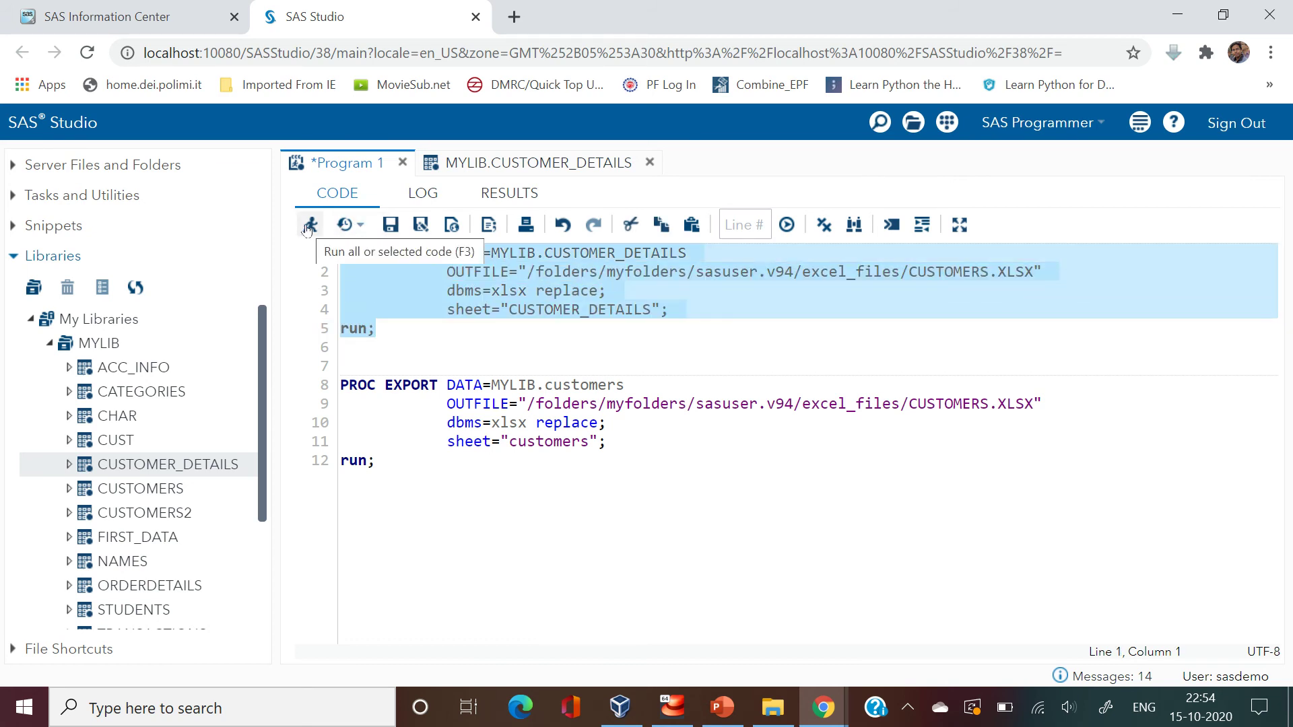
left_click(309, 225)
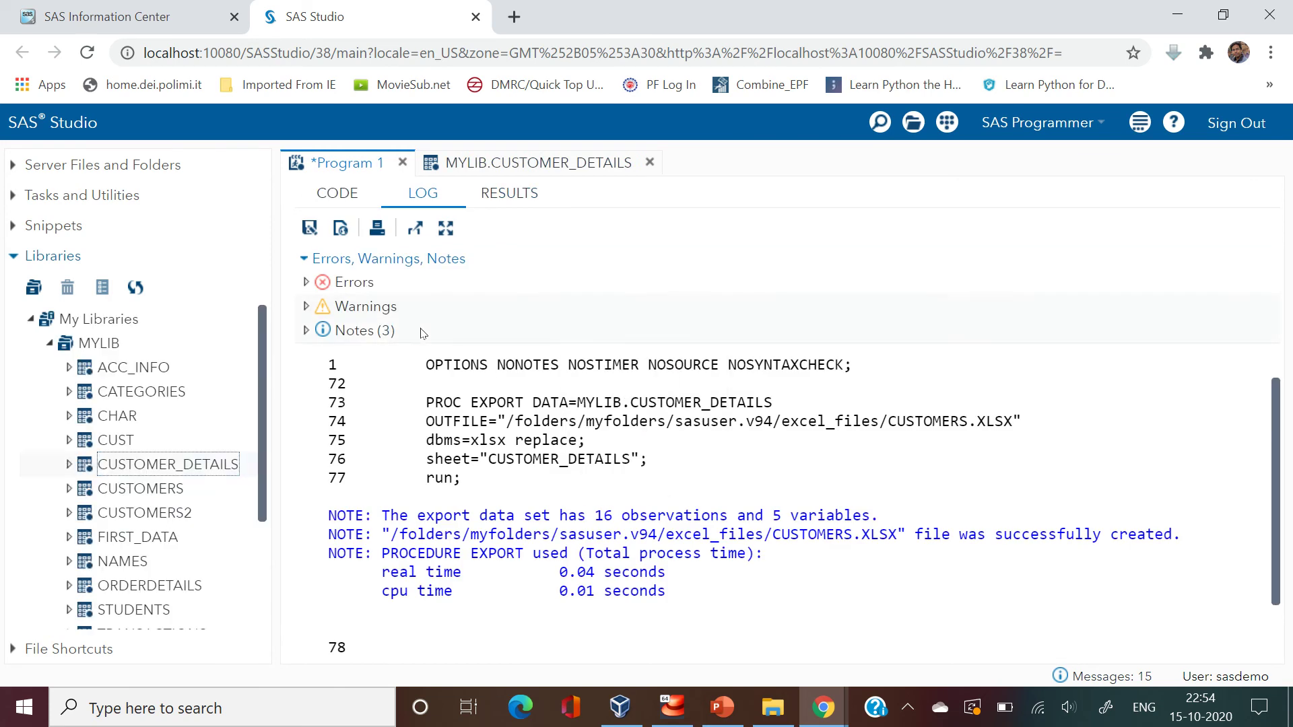
Step: Check the regenerated CUSTOMERS workbook in Excel, then close it
key("alt+Tab")
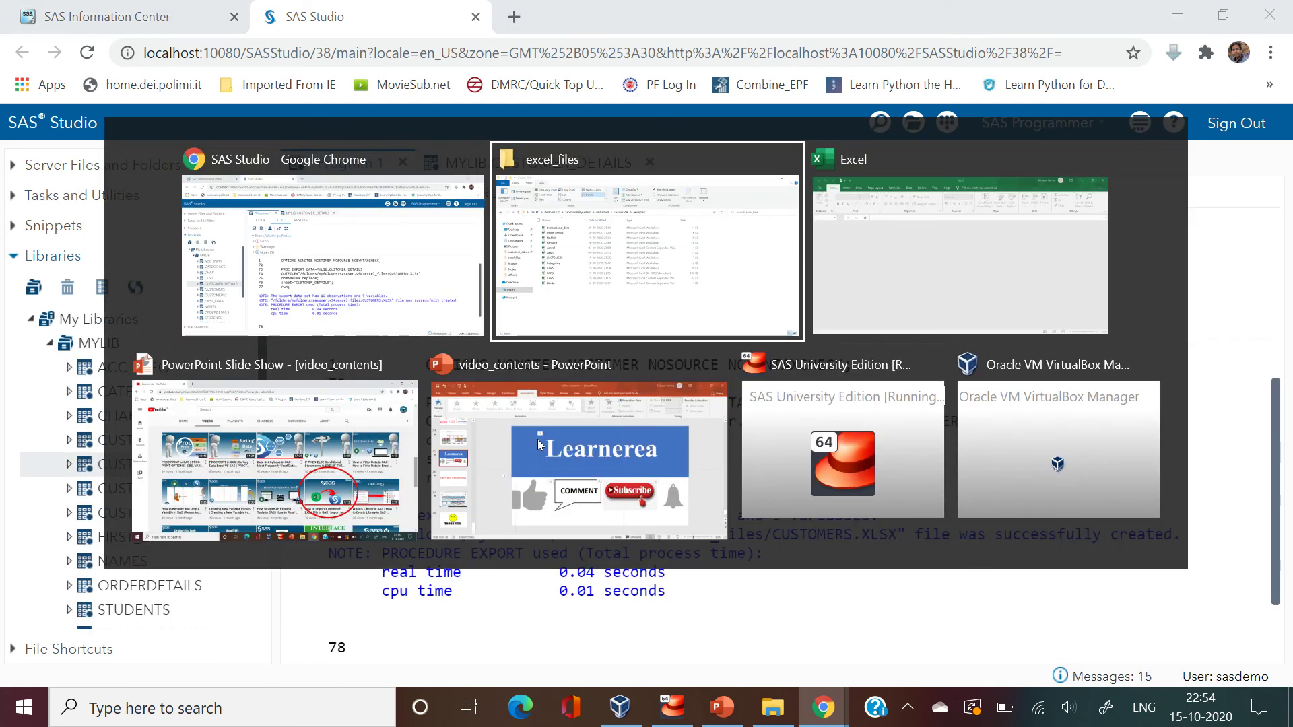
left_click(328, 233)
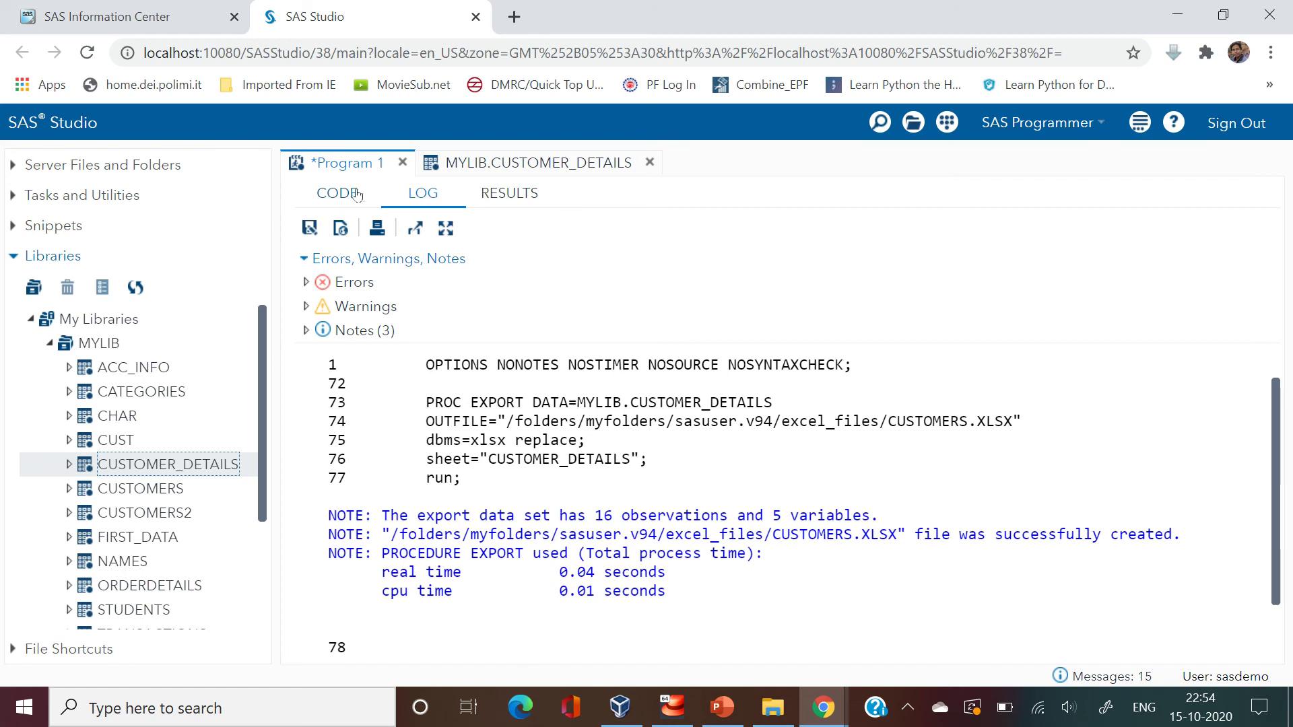
left_click(353, 193)
key("alt+Tab")
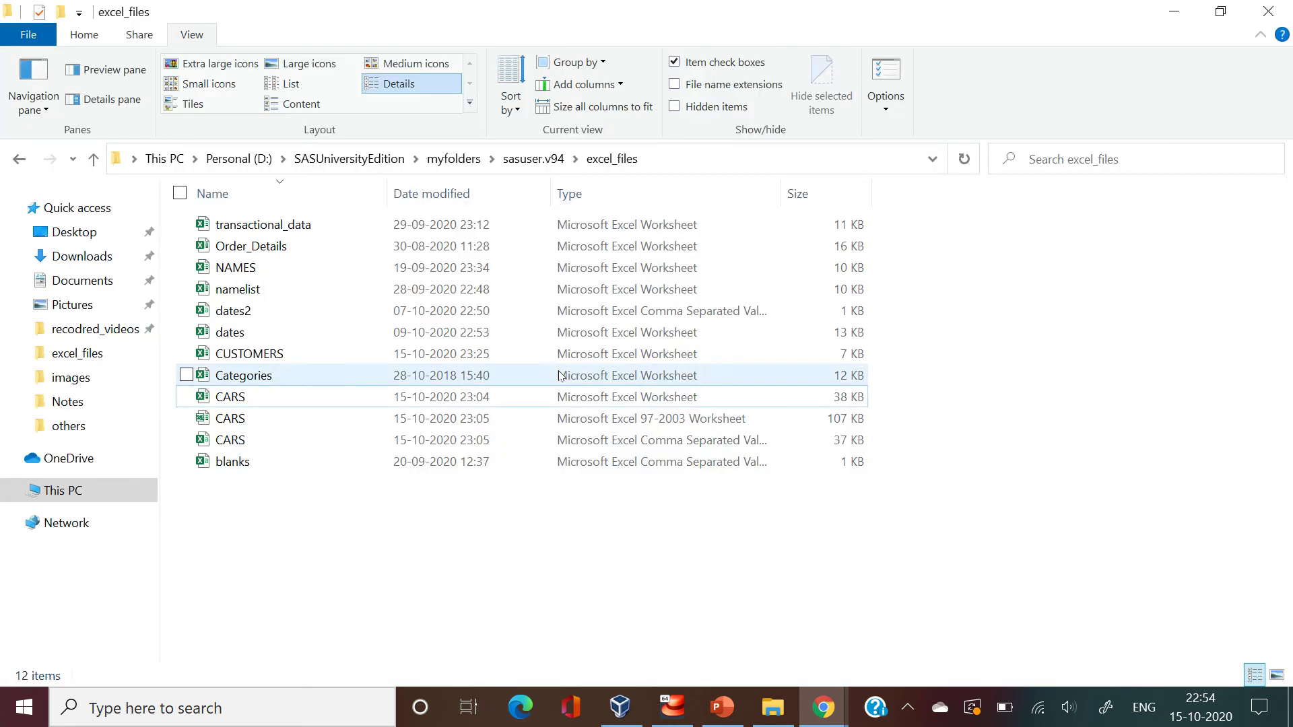
left_click(450, 354)
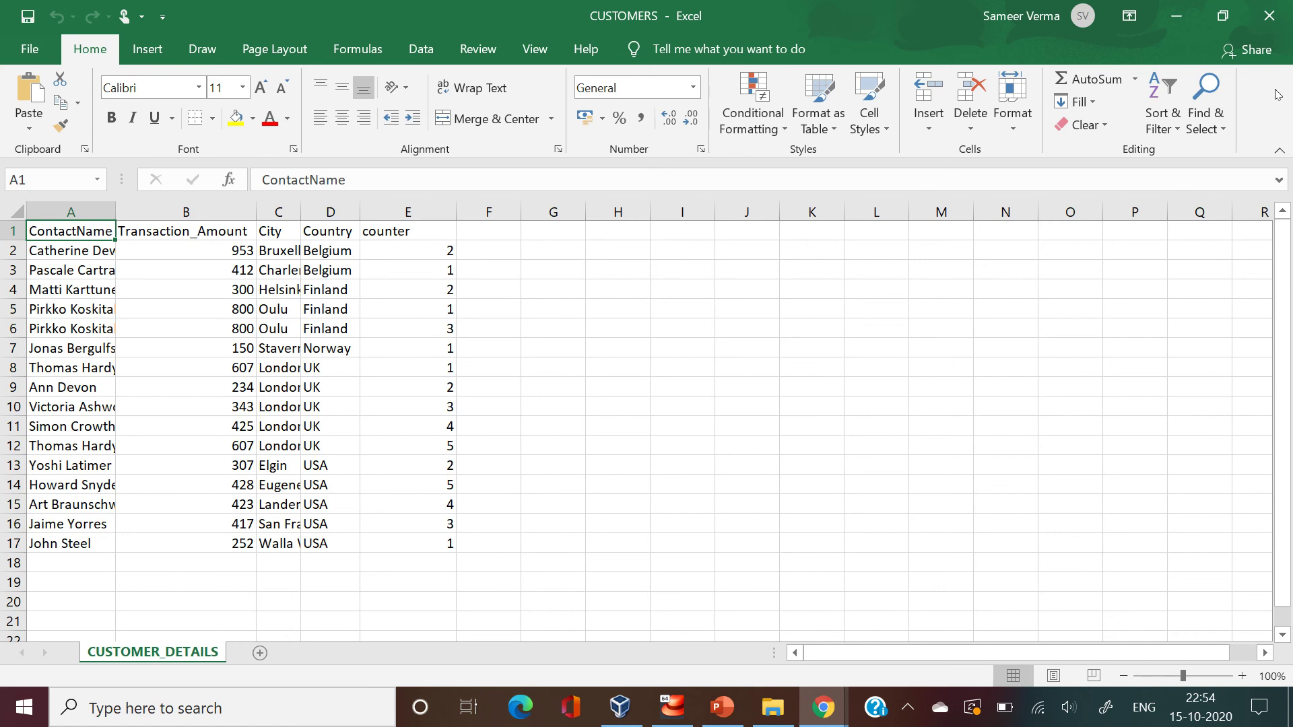
left_click(1257, 33)
Step: Select lines 8–12, the customers export step, and run it with F3
key("alt+Tab")
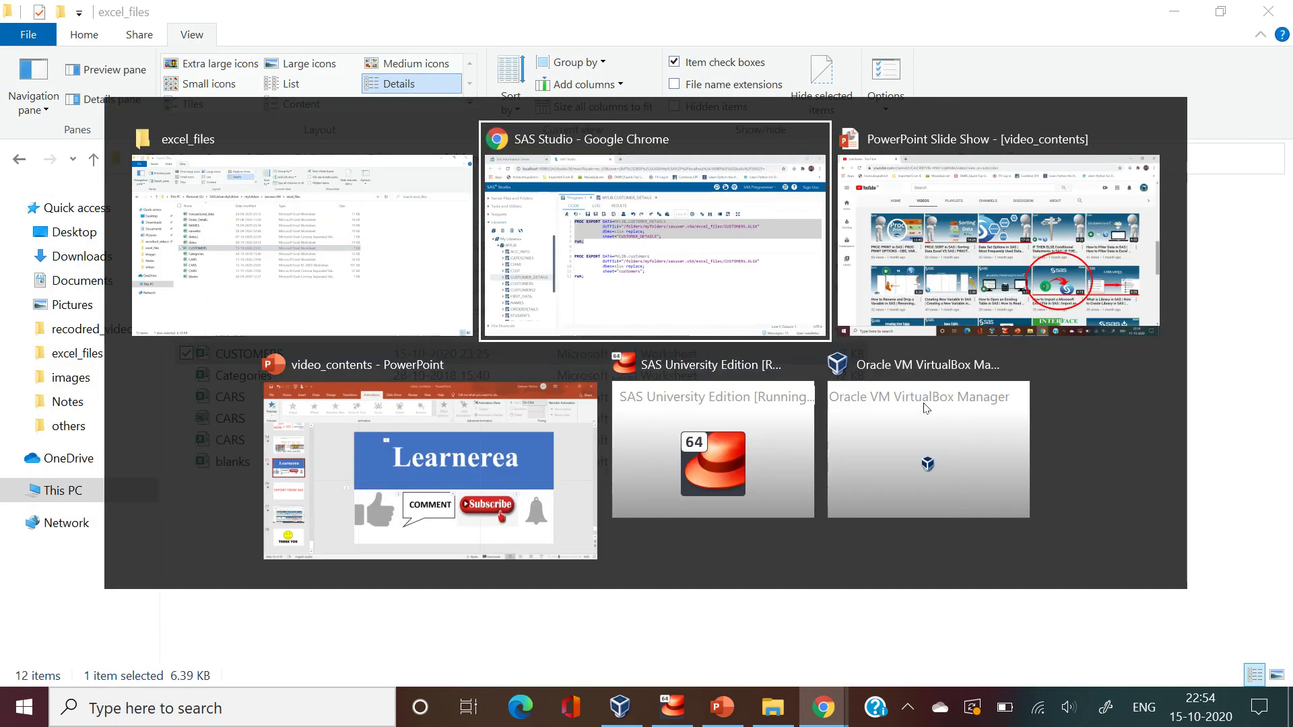
left_click(550, 386)
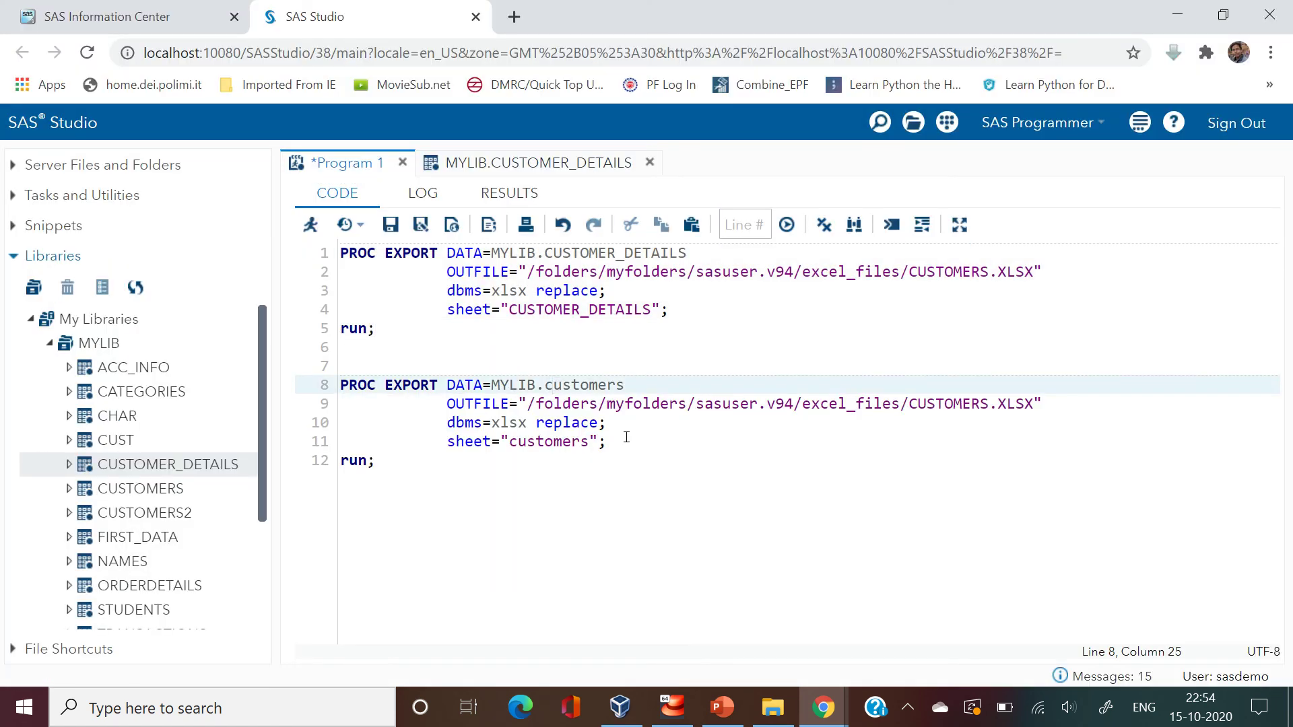
key("Home")
key("shift+Down")
key("shift+Down")
key("shift+Down")
key("shift+Down")
key("shift+End")
key("ctrl+c")
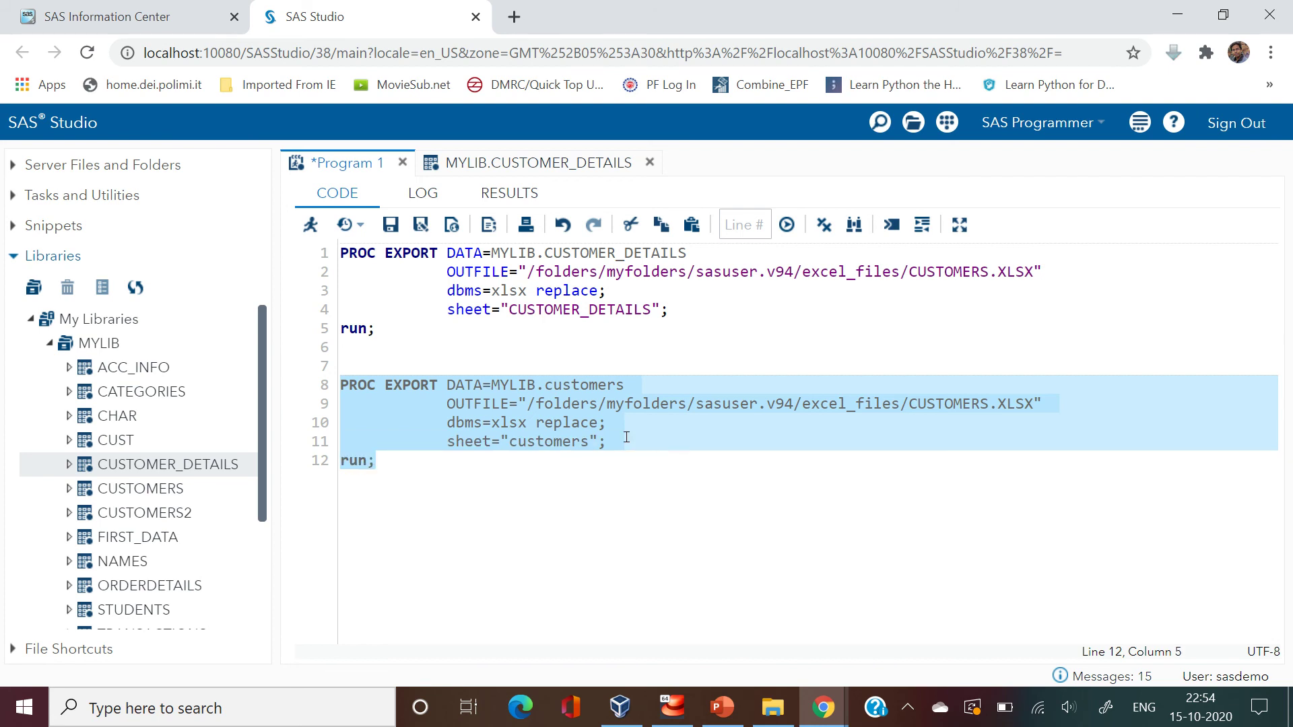
key("F3")
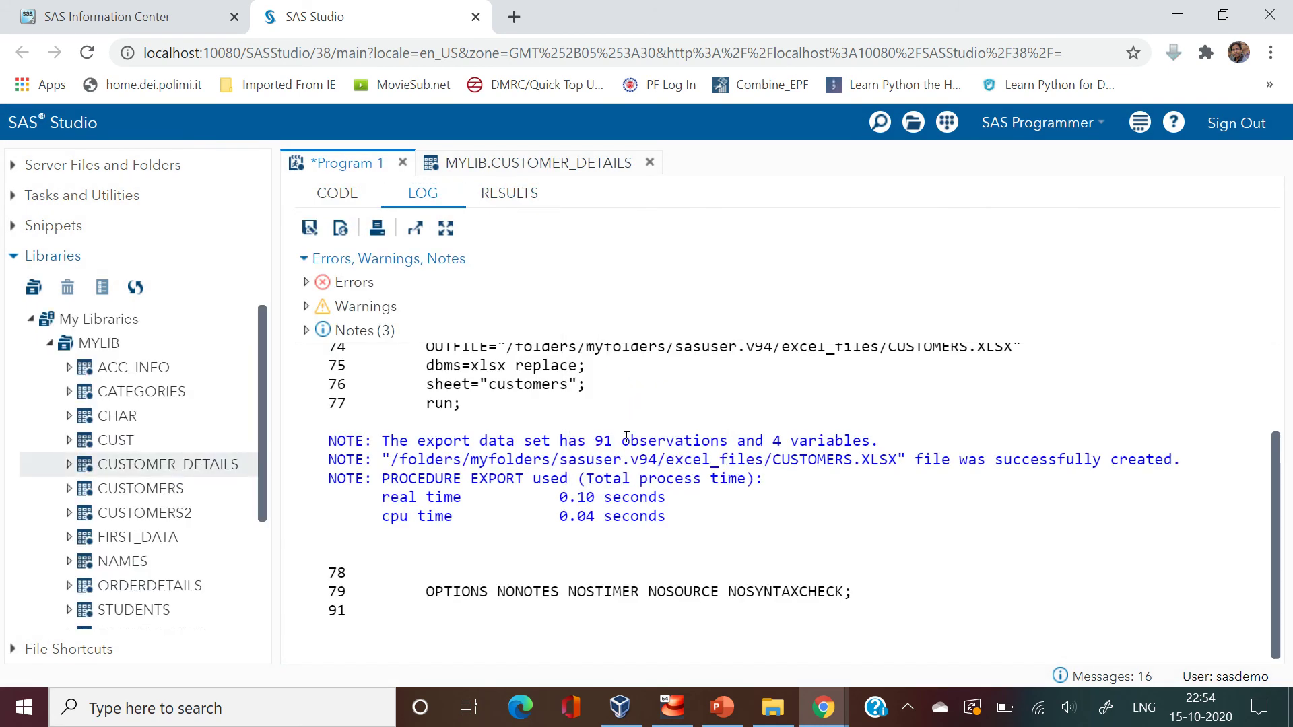
Step: Refresh excel_files, open CUSTOMERS.xlsx to view the customers sheet, then close Excel
key("alt+Tab")
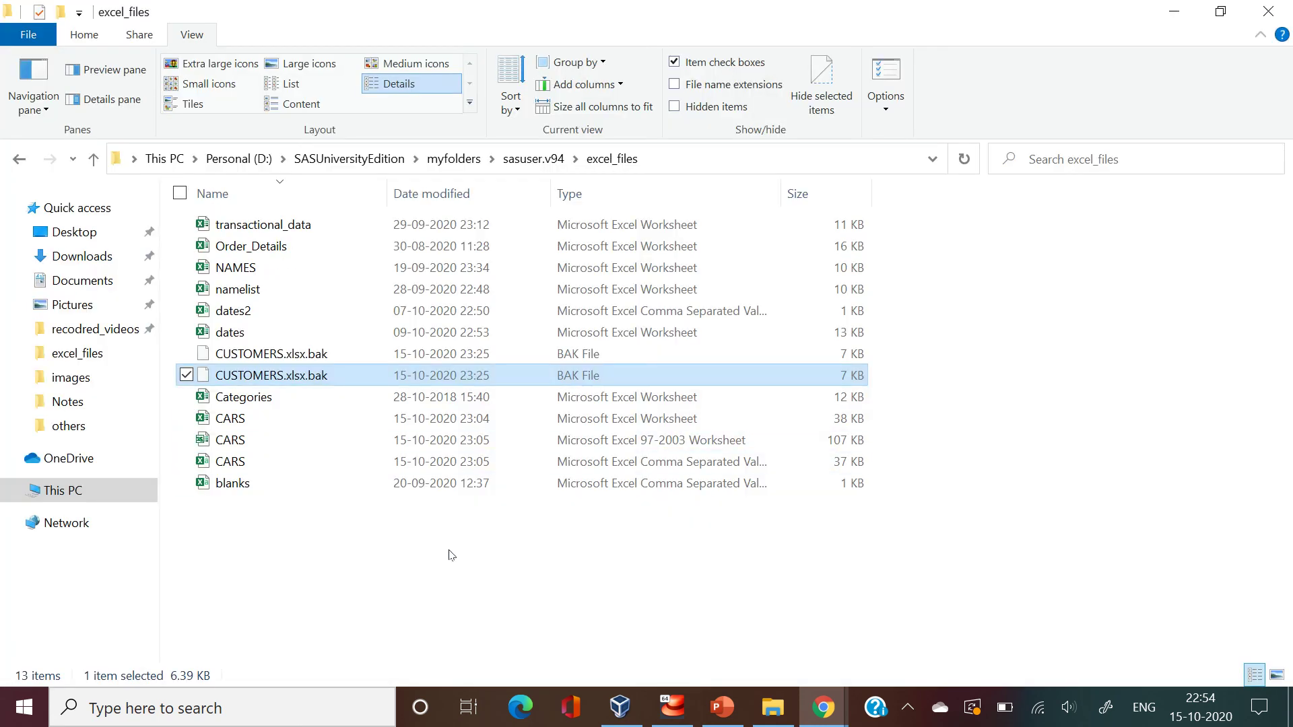
left_click(451, 555)
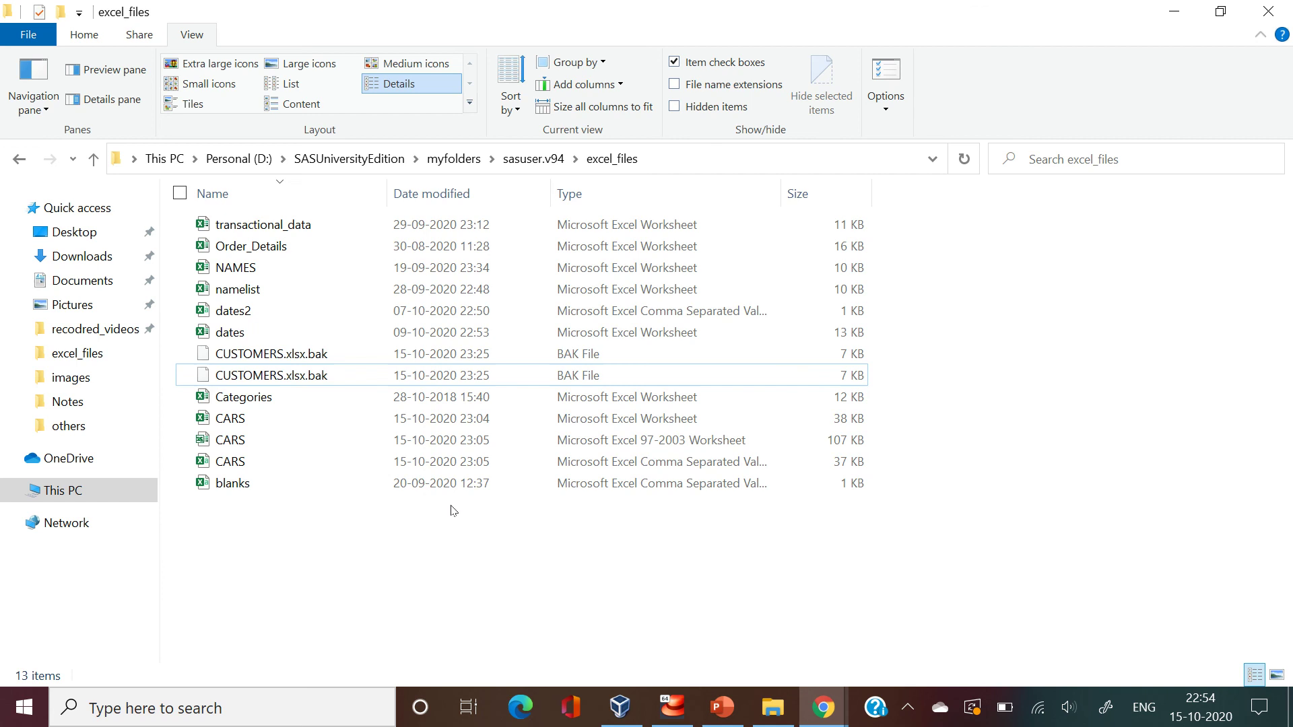
left_click(964, 158)
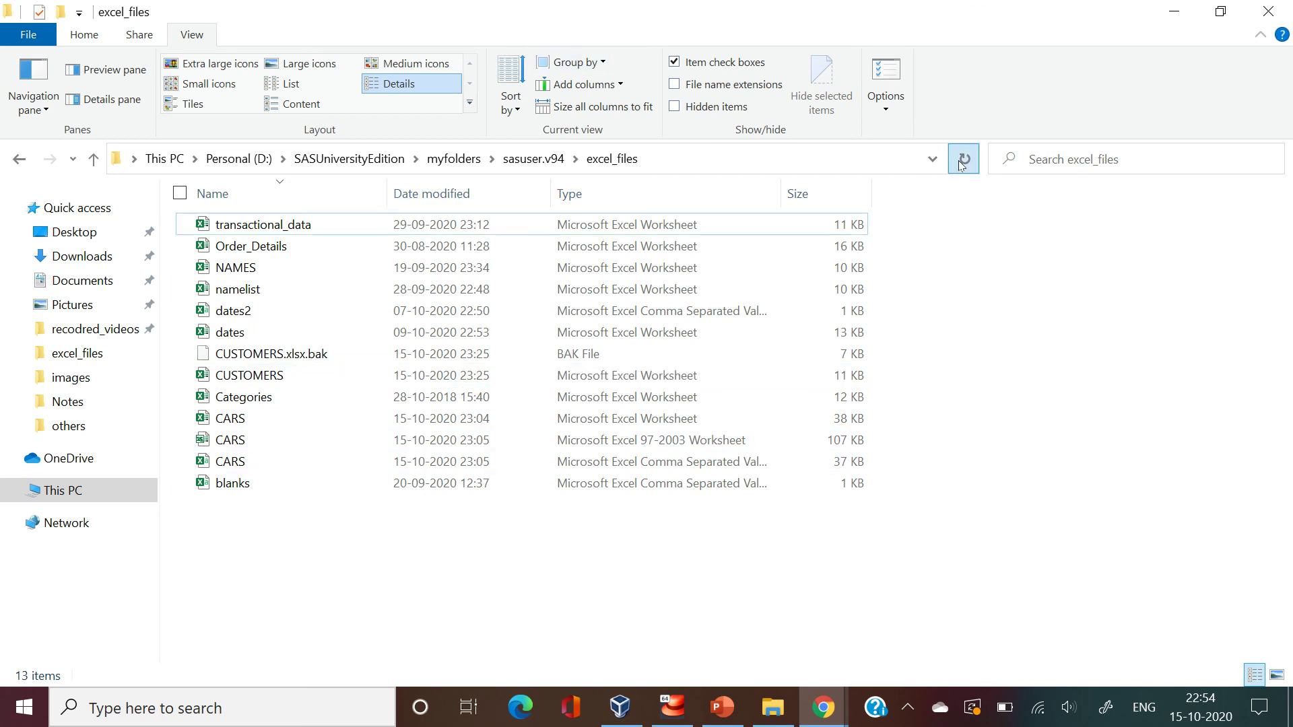
double_click(499, 375)
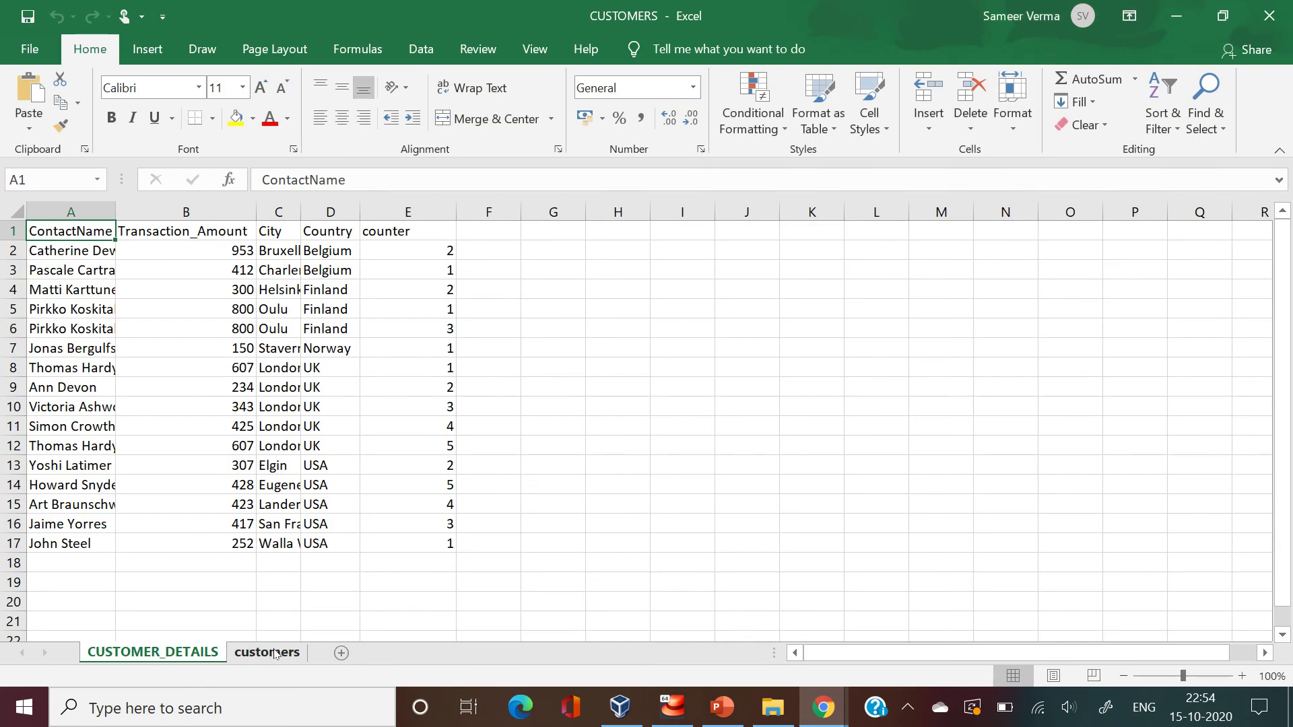
left_click(273, 651)
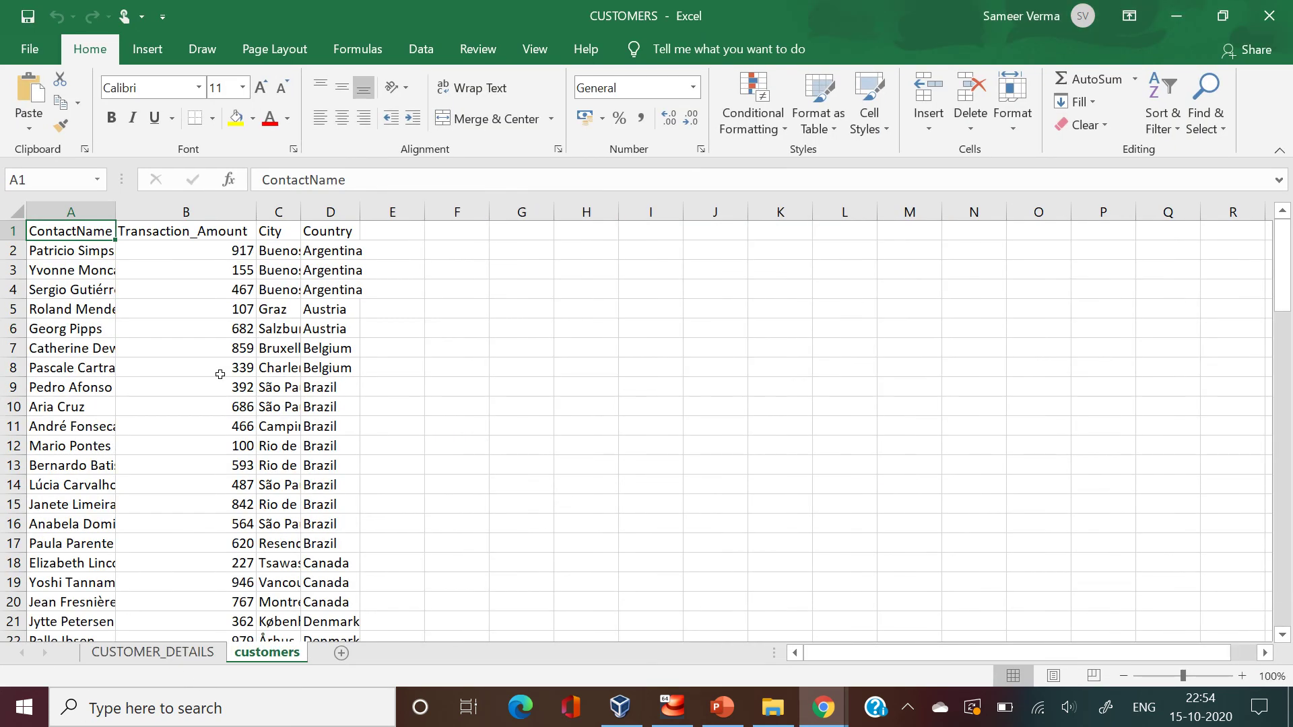
left_click(1269, 15)
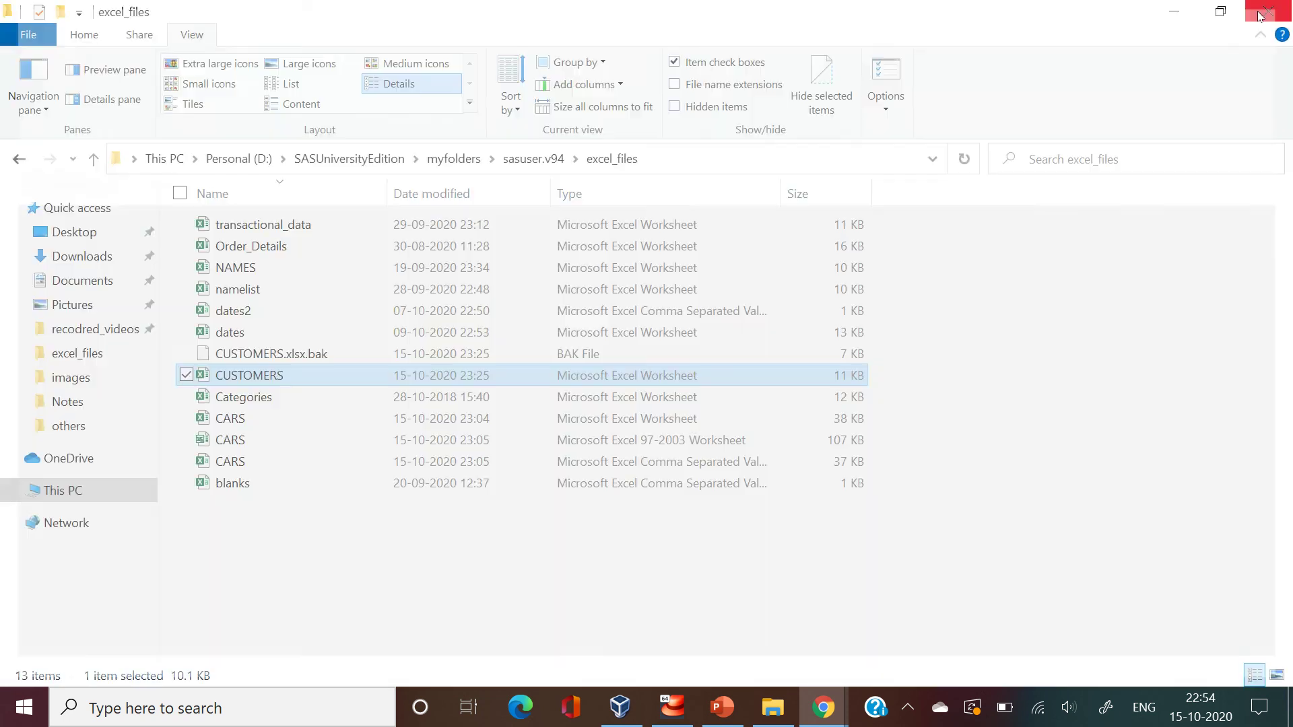
key("alt+Tab")
left_click(330, 193)
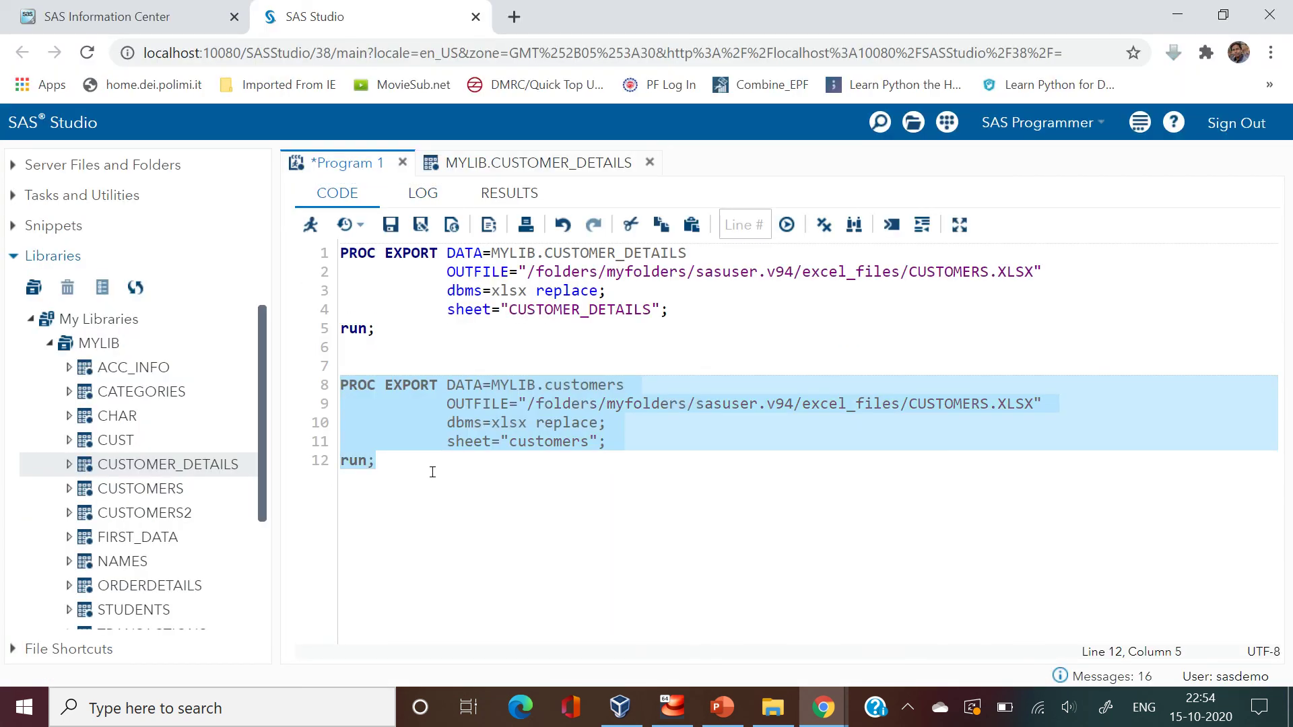
Step: Paste a copy of the export step below line 12, changing DATA= and sheet= to customers2
left_click(432, 471)
key("Return")
key("Return")
key("ctrl+v")
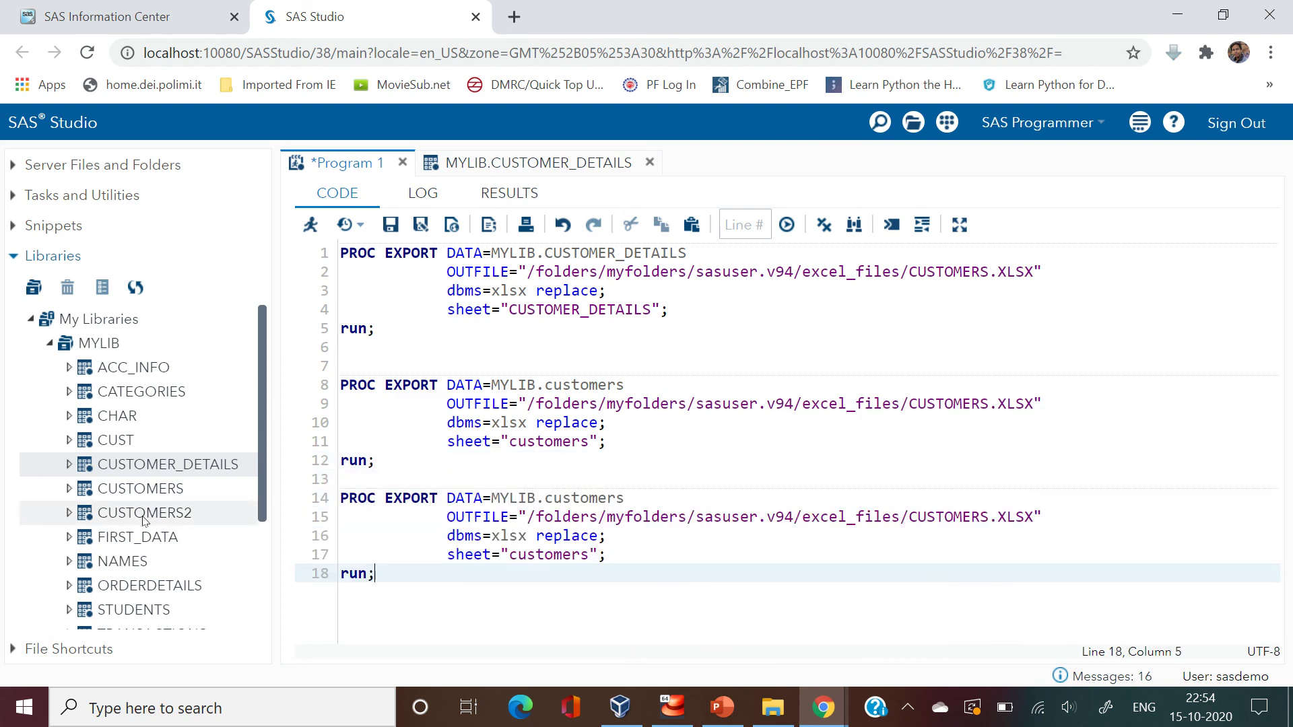
left_click(636, 494)
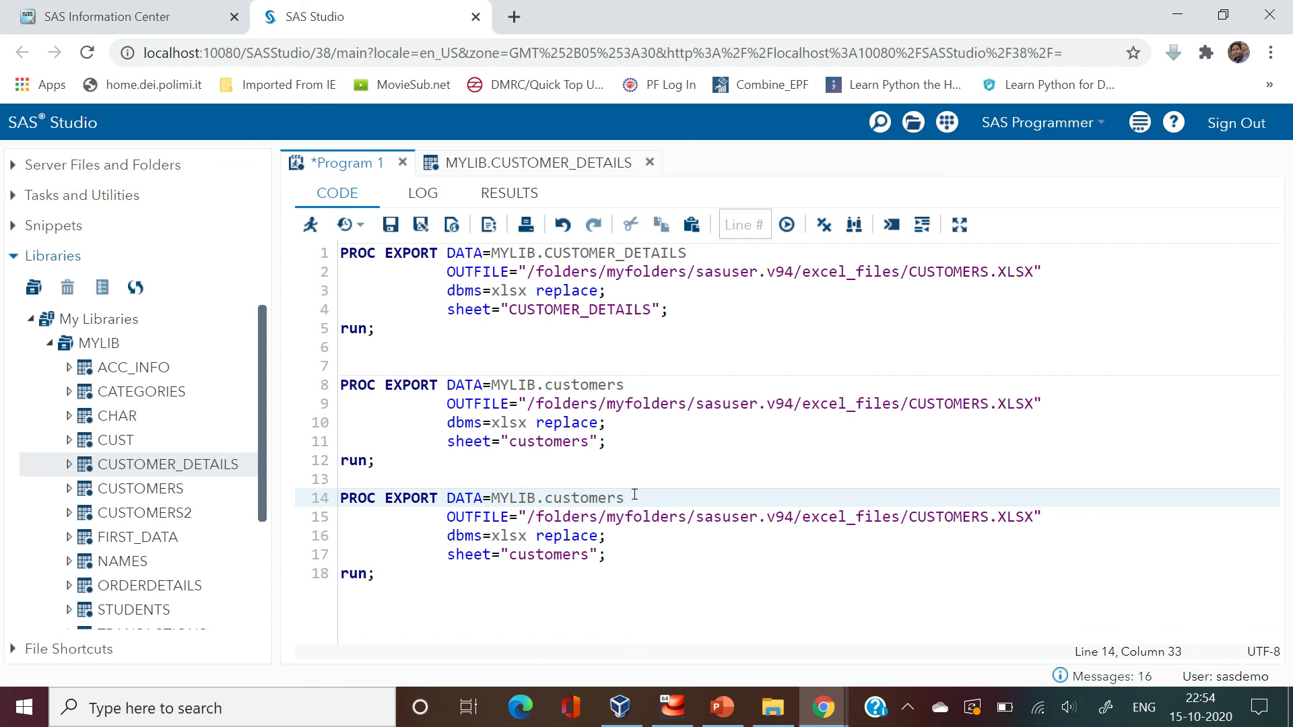
type("2")
left_click(590, 553)
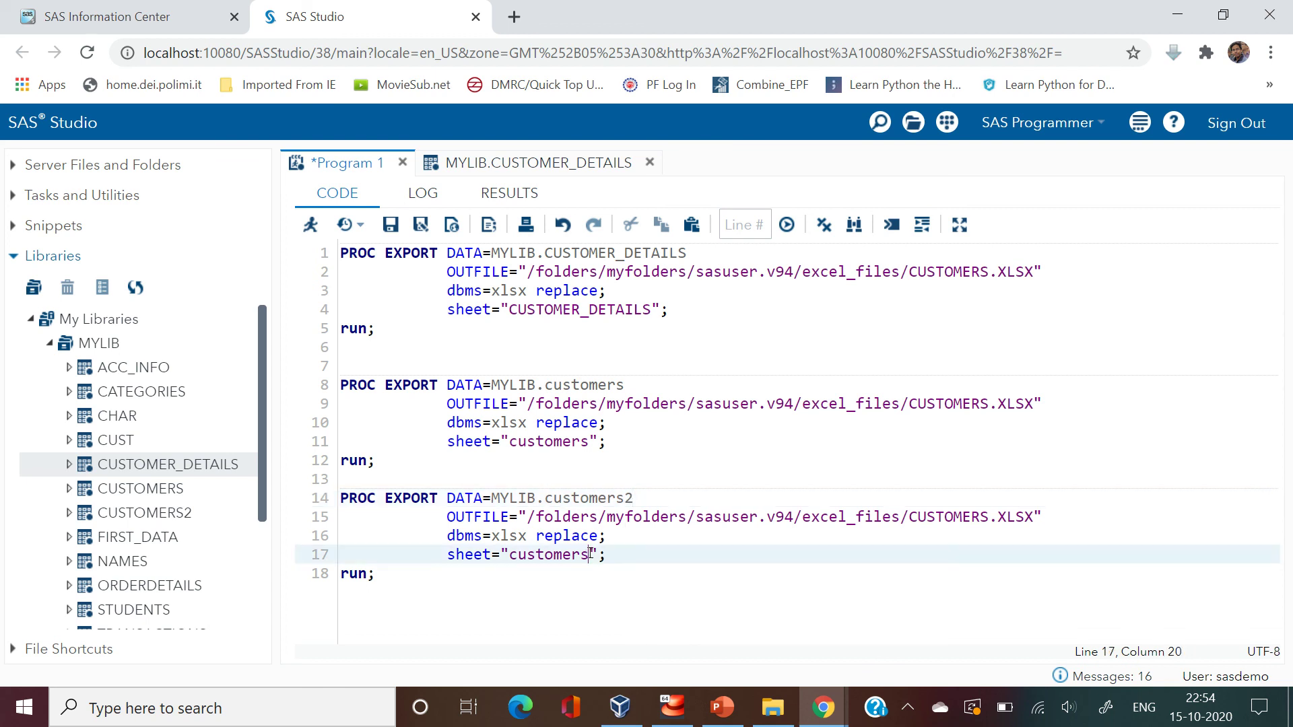
type("2")
Step: Run the customers2 step and view the new customers2 sheet in the refreshed workbook
left_click_drag(495, 472, 547, 623)
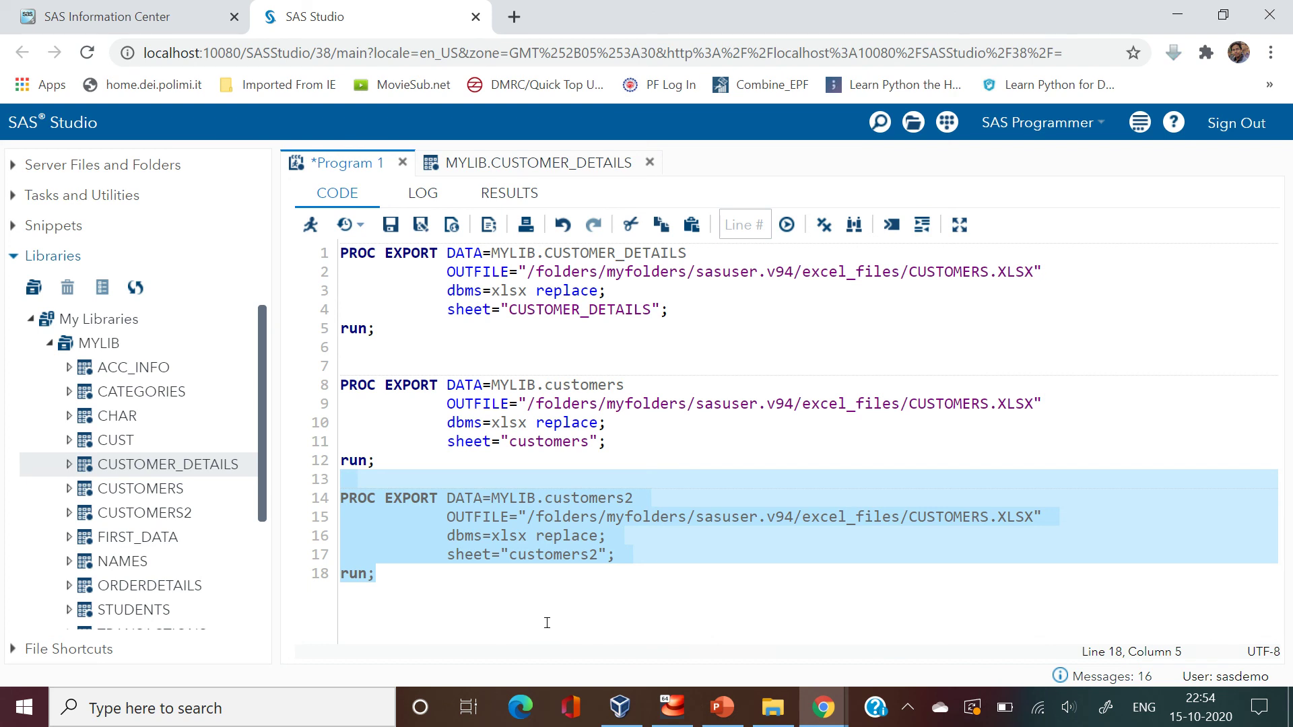
key("F3")
key("alt+Tab")
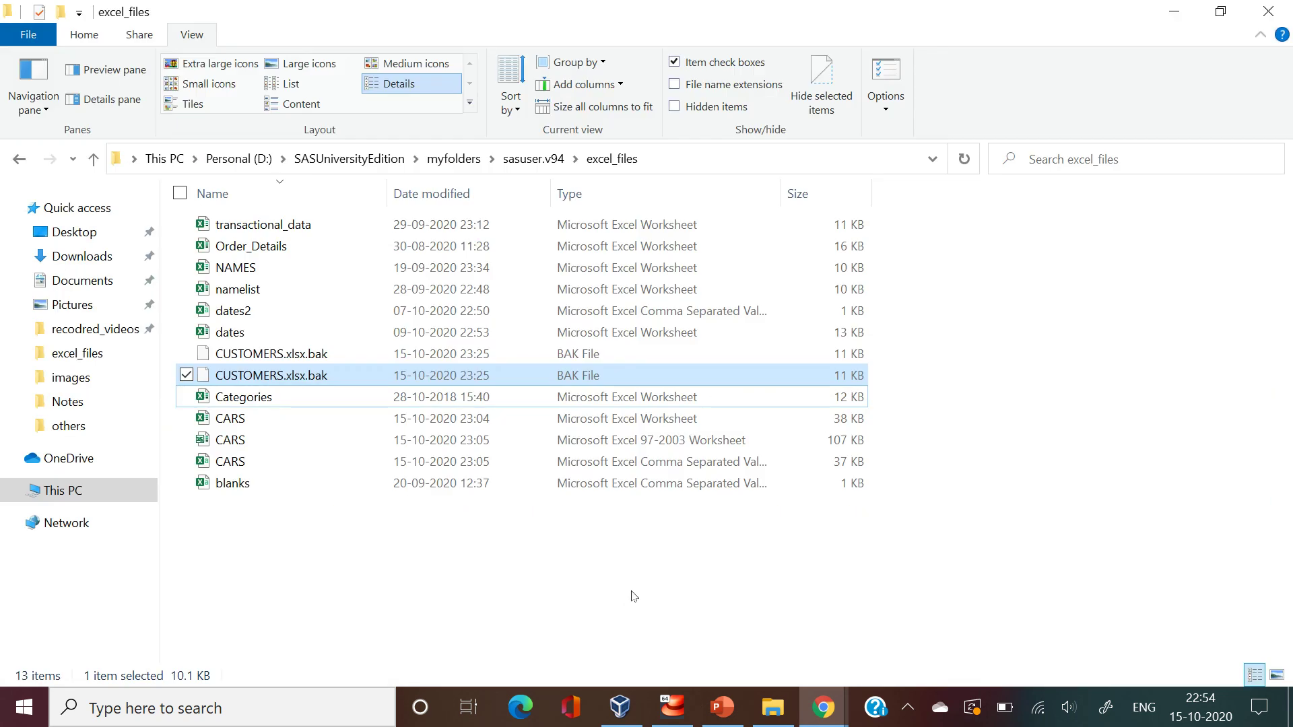
left_click(967, 161)
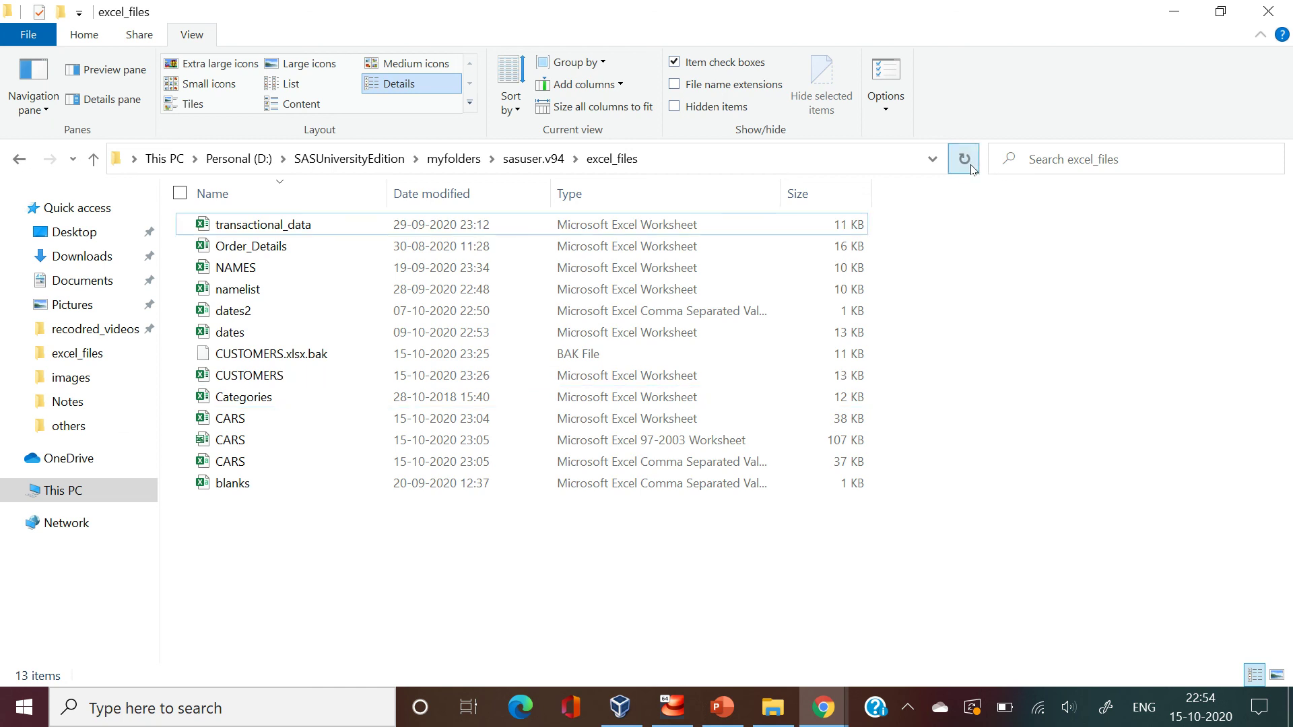
double_click(303, 377)
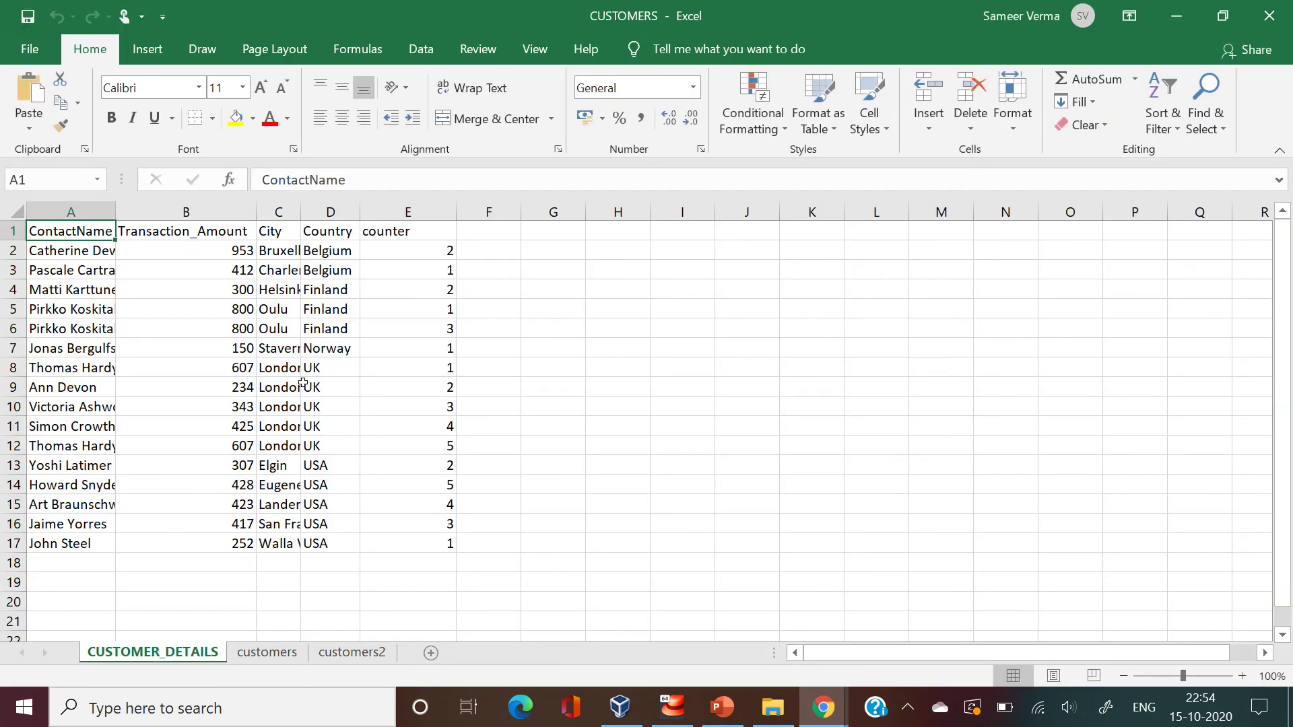
left_click(389, 654)
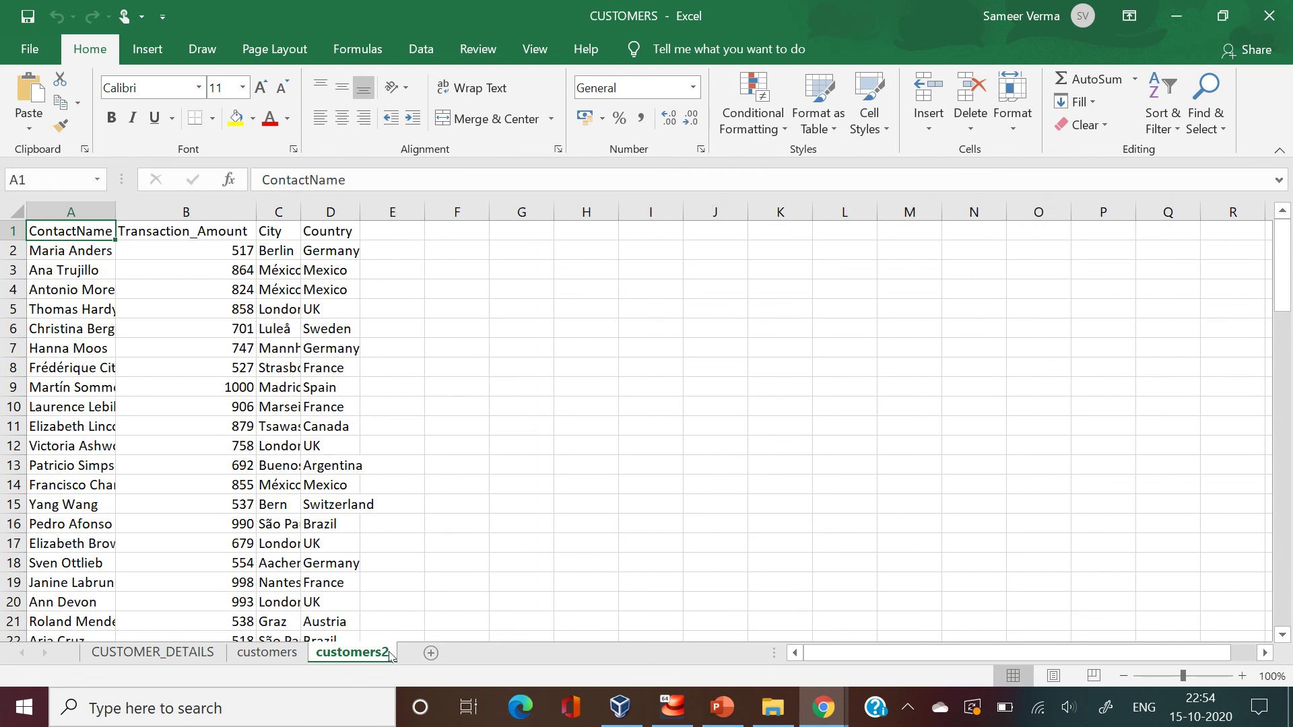
key("alt+Tab")
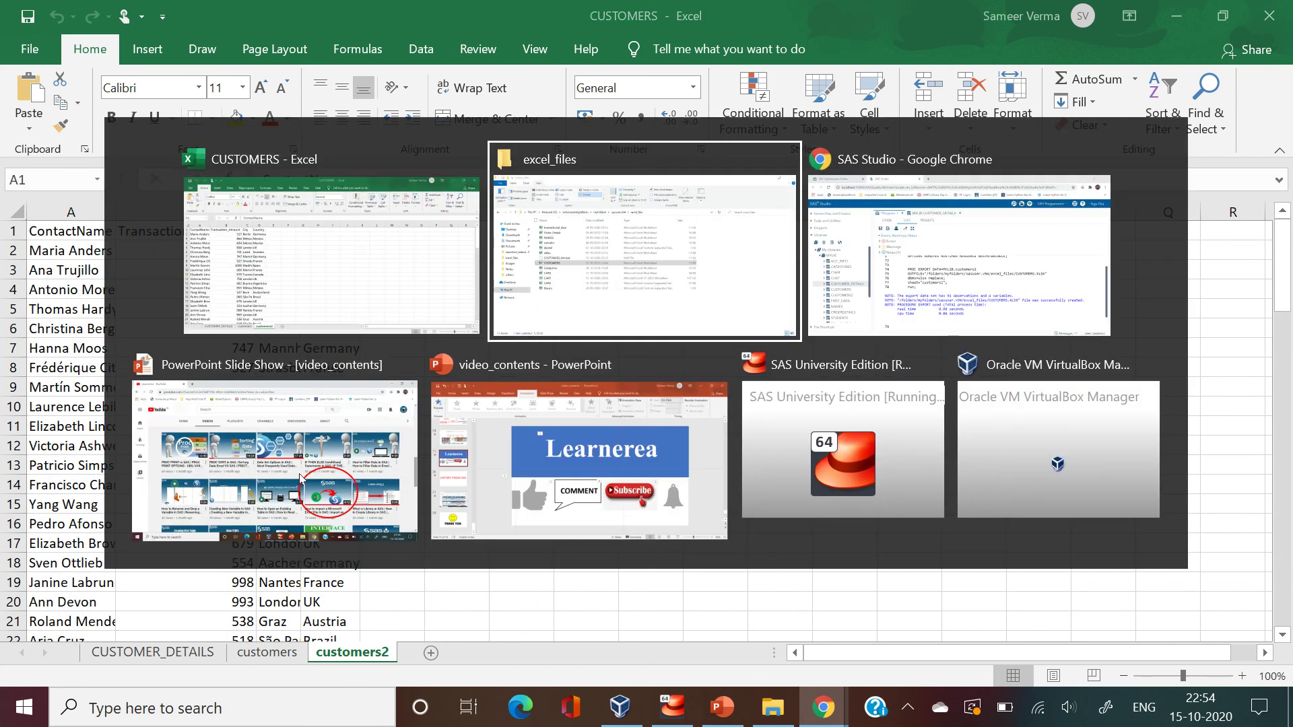
Step: Bring the slideshow of the YouTube channel's video list to the front
key("Tab")
key("Tab")
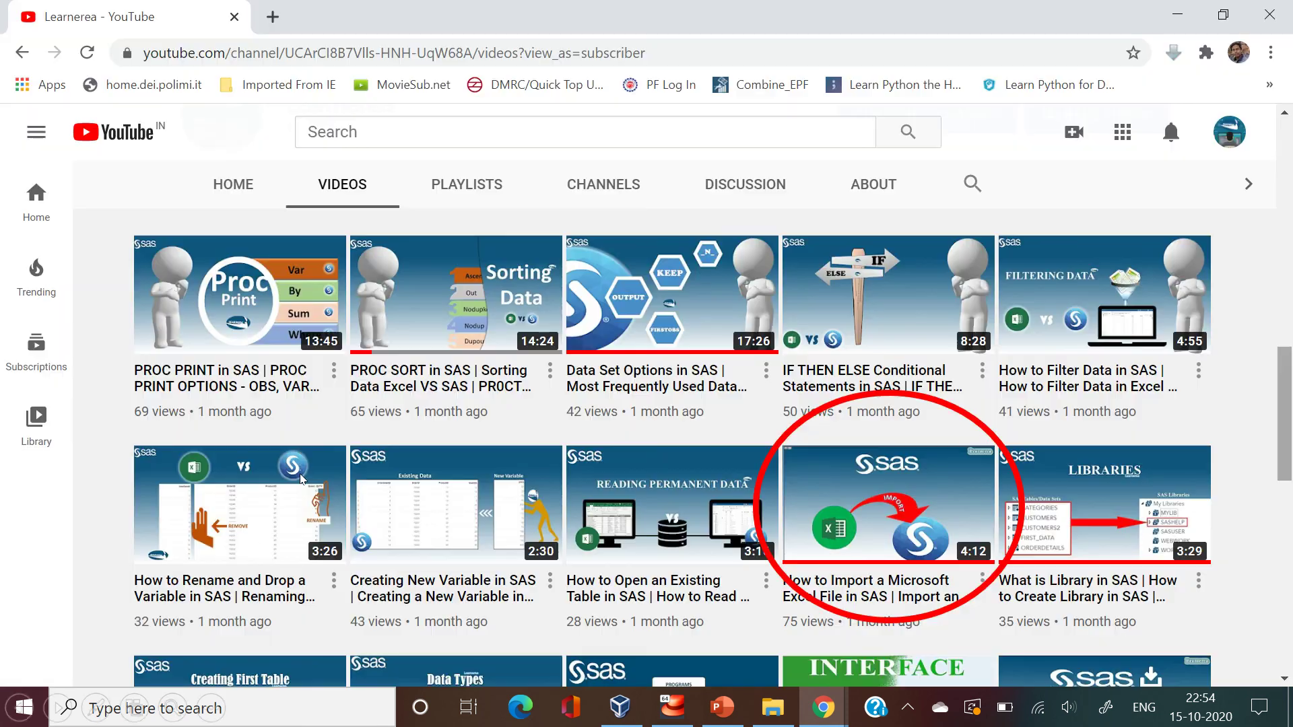